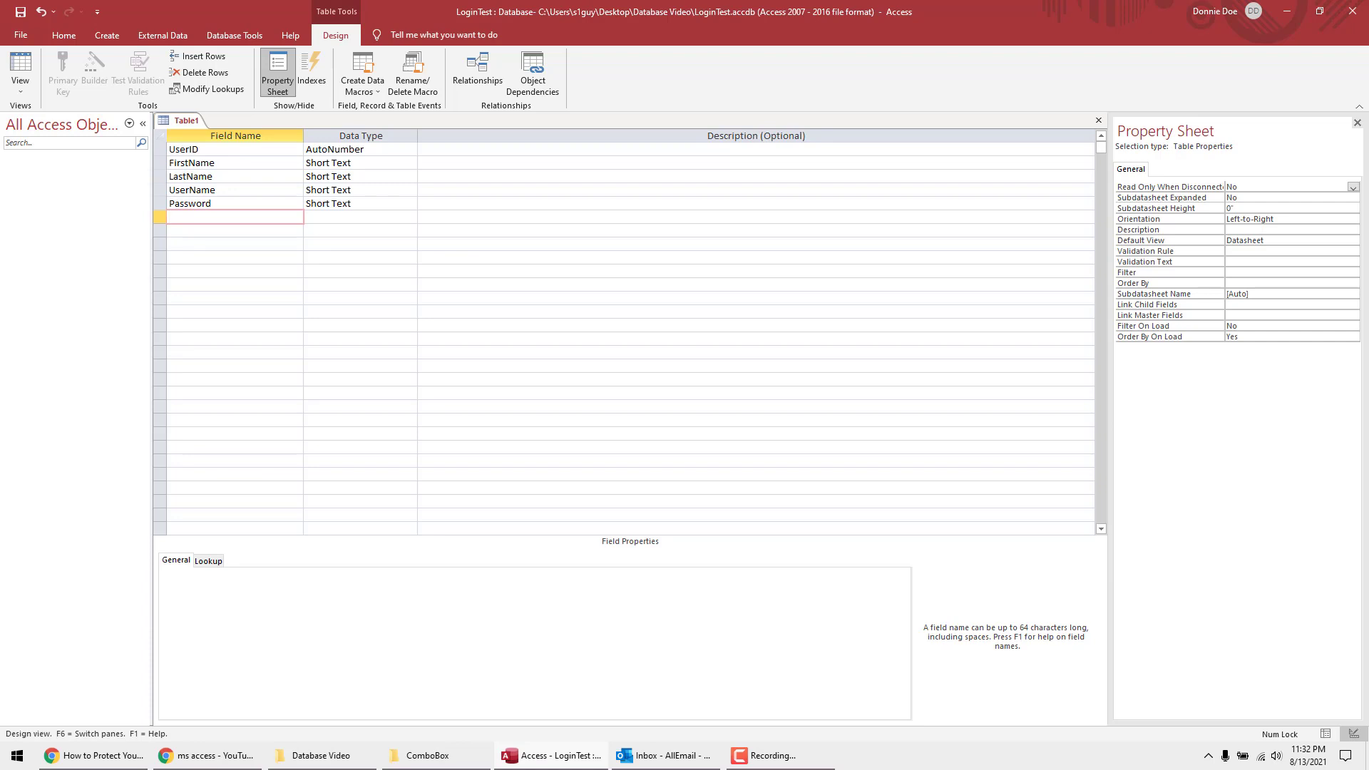
# Select the Password field row in the Table1 design to view its properties
pyautogui.click(249, 205)
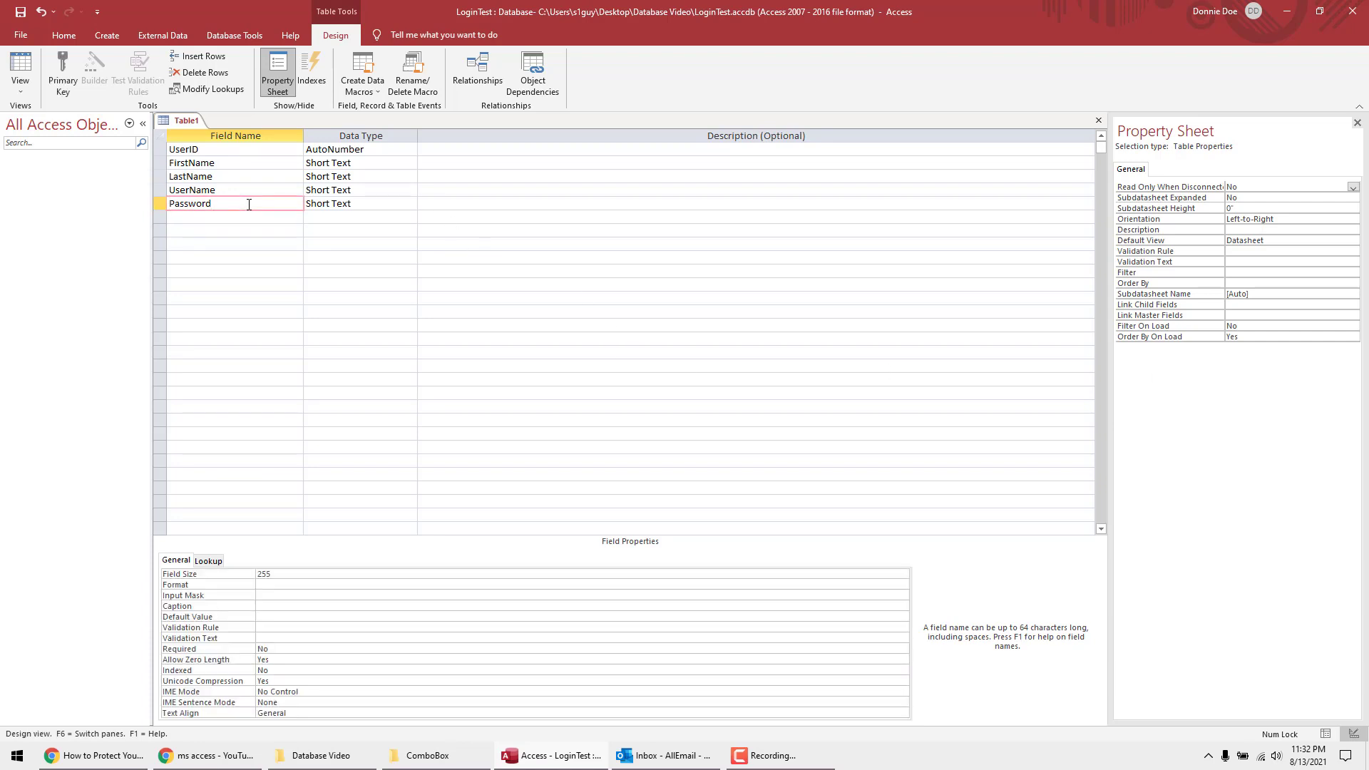
# Launch the Password field's input mask wizard, saving the table as tbl_login without a primary key
pyautogui.click(242, 598)
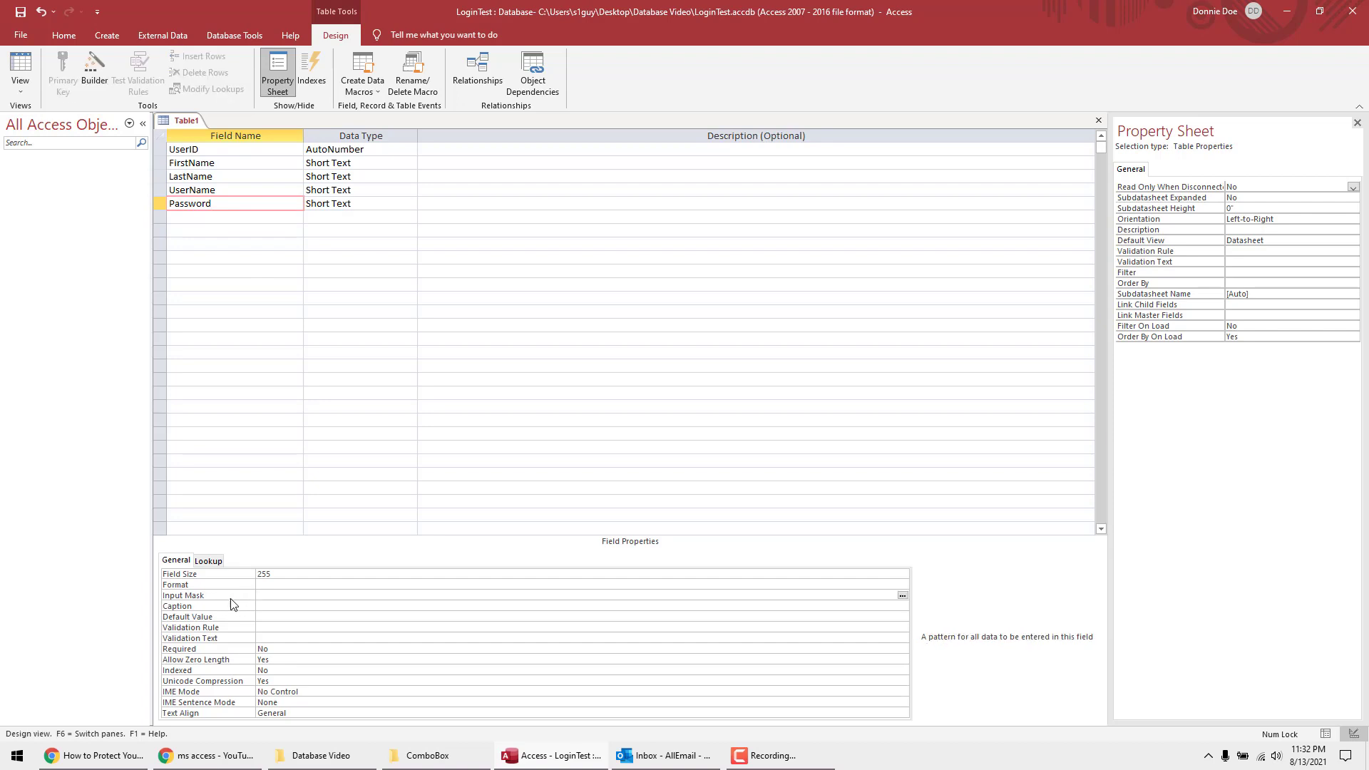
pyautogui.click(903, 596)
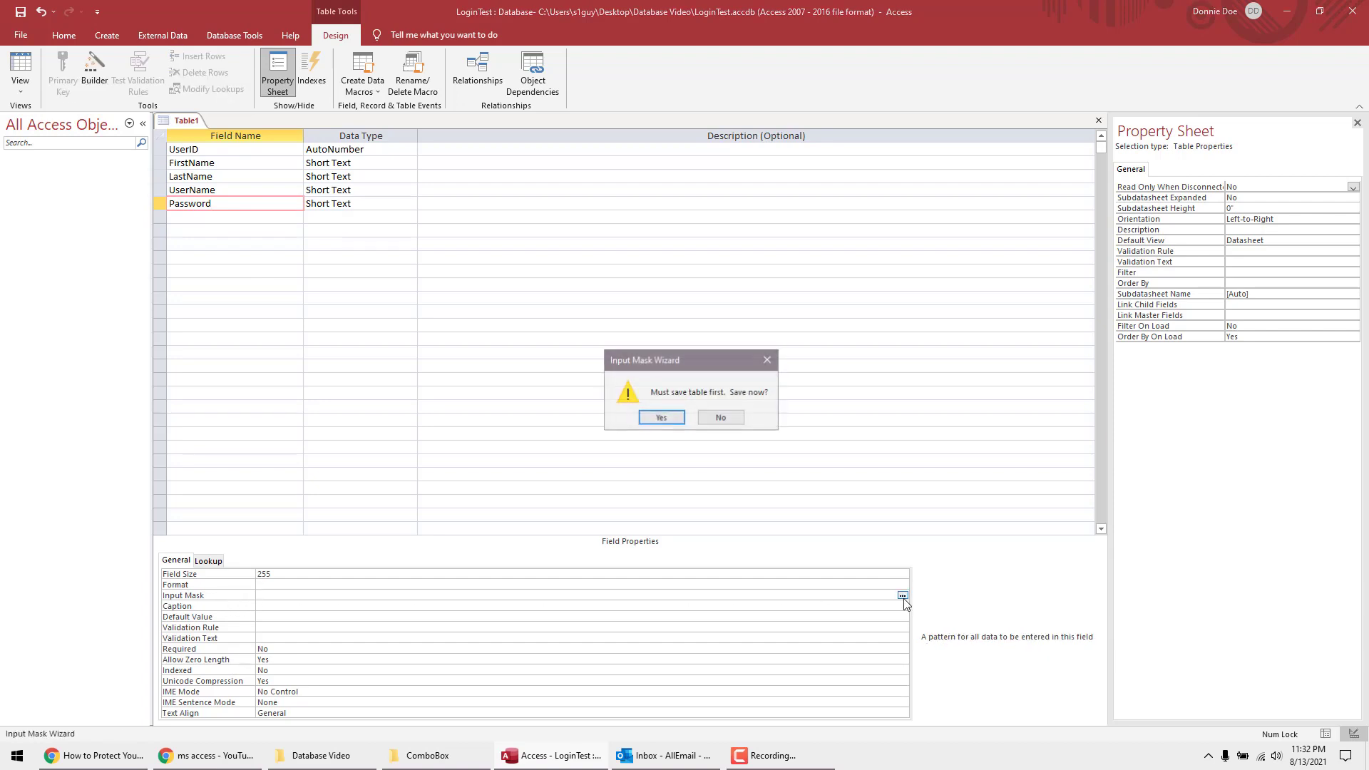
pyautogui.click(661, 418)
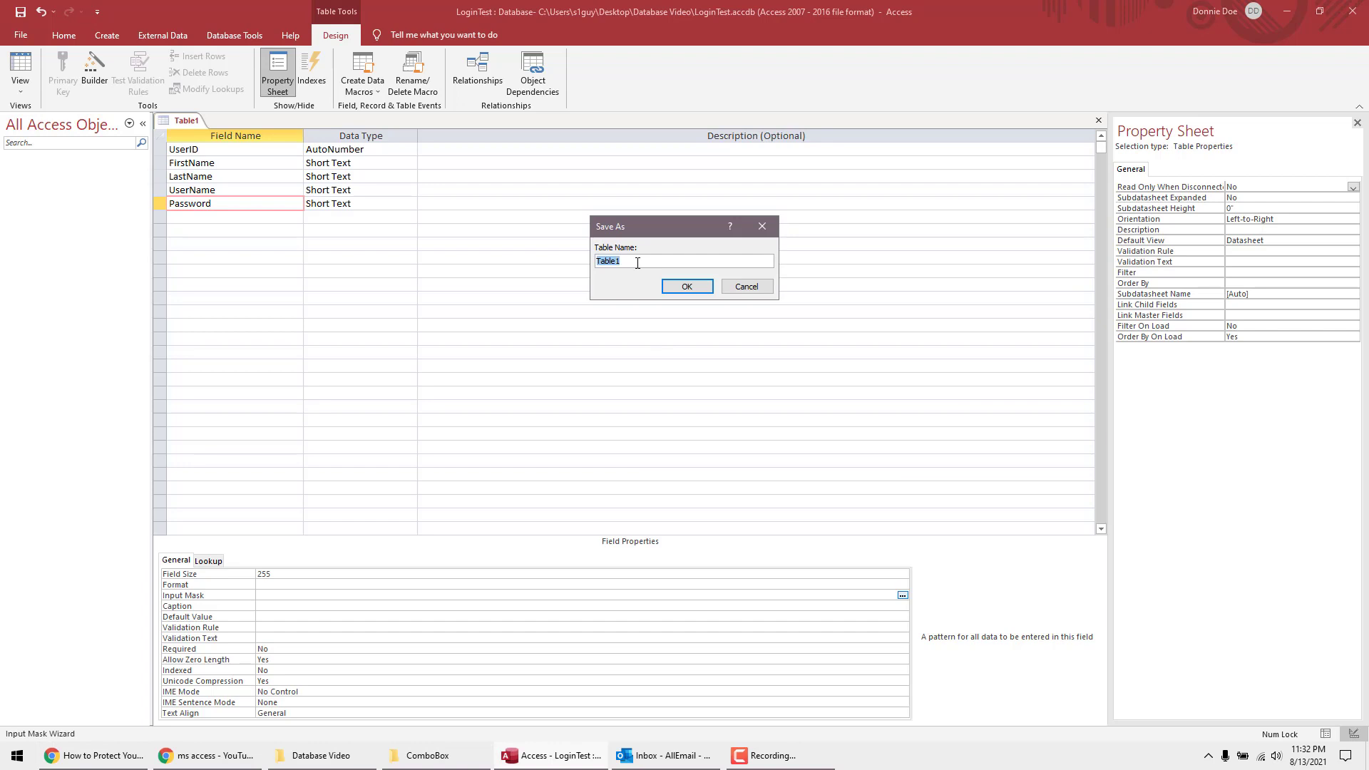
pyautogui.write('tb')
pyautogui.write('l_login')
pyautogui.click(676, 286)
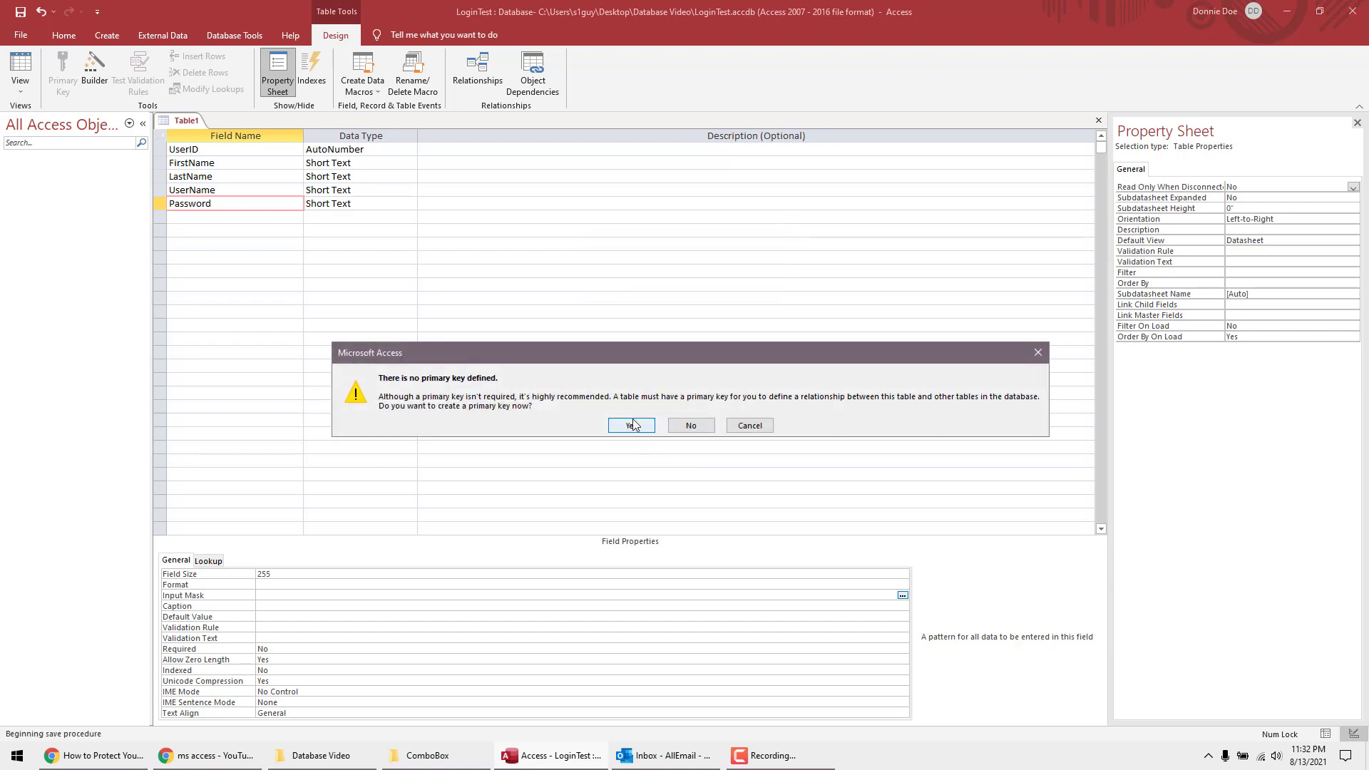
pyautogui.click(688, 427)
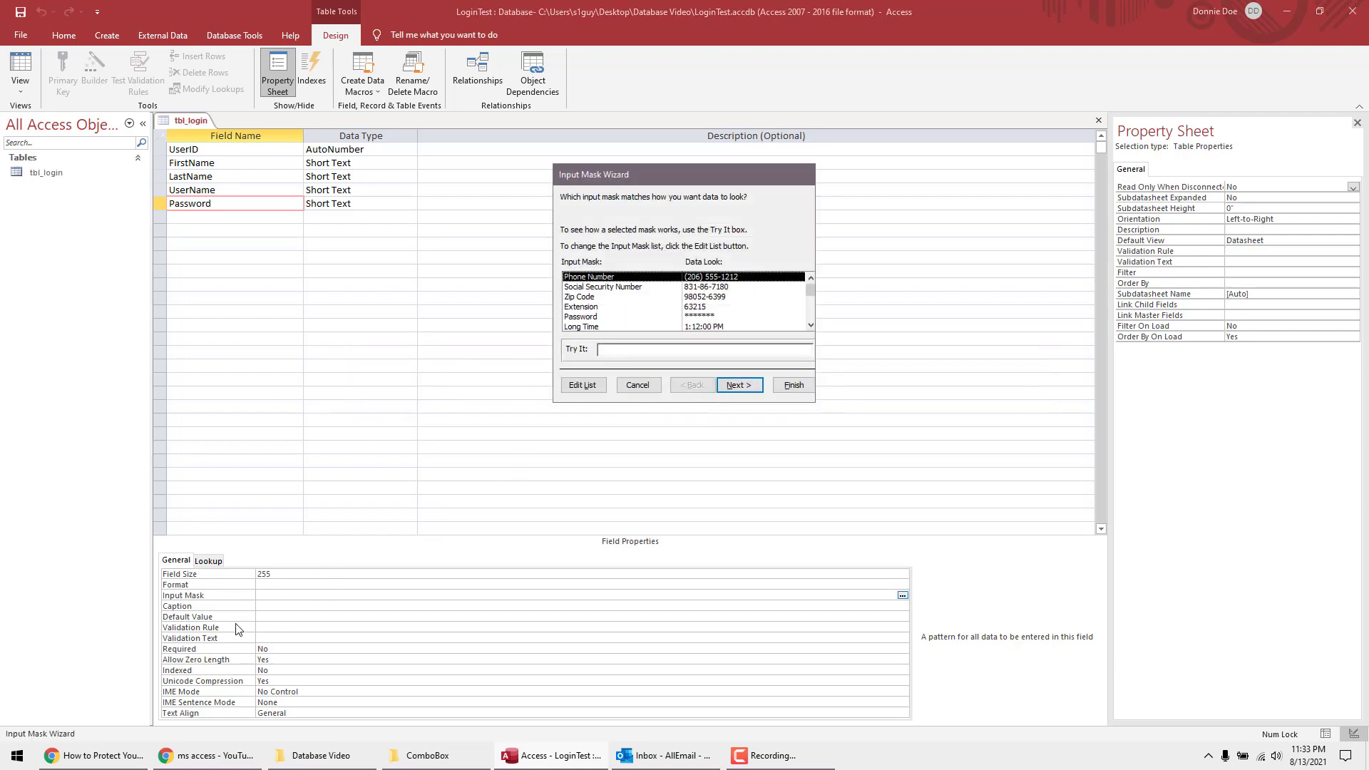
# Apply the Password input mask pattern to the Password field
pyautogui.click(606, 316)
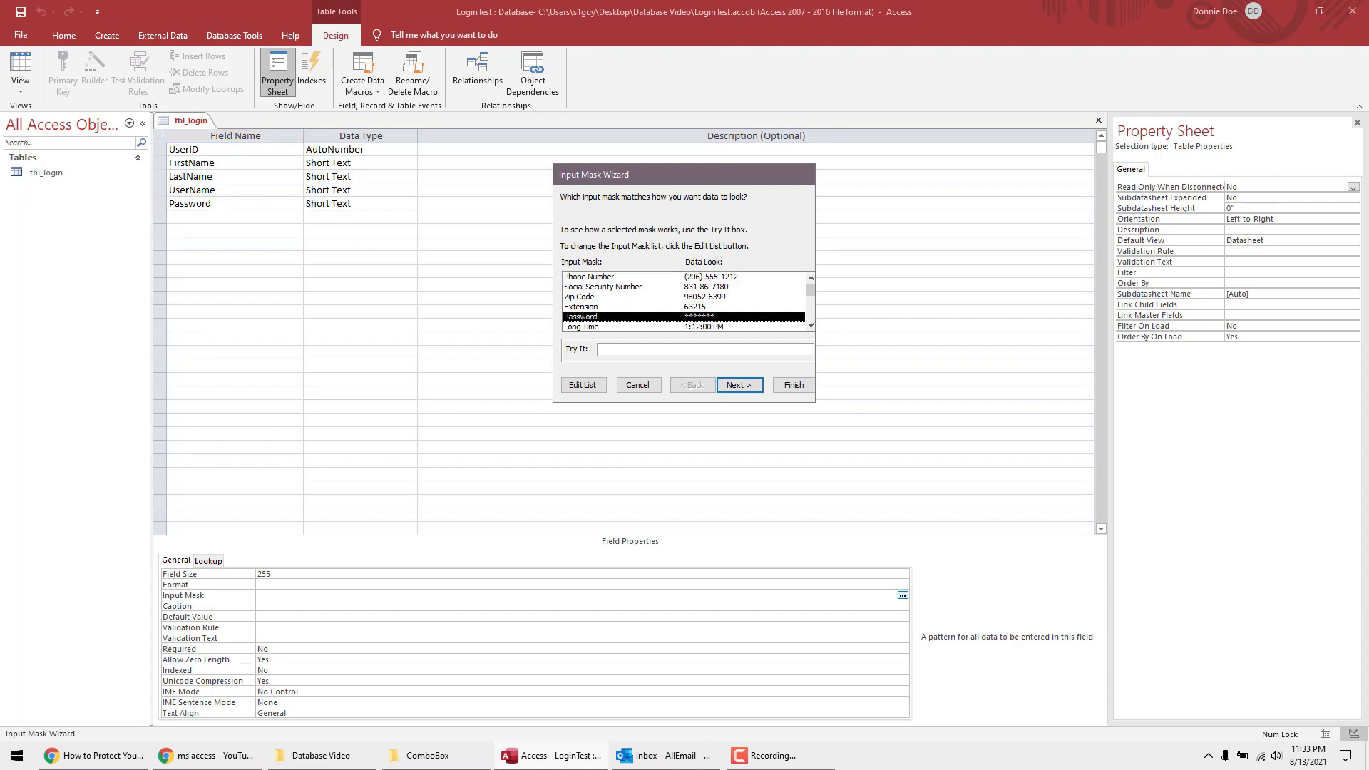
pyautogui.click(792, 389)
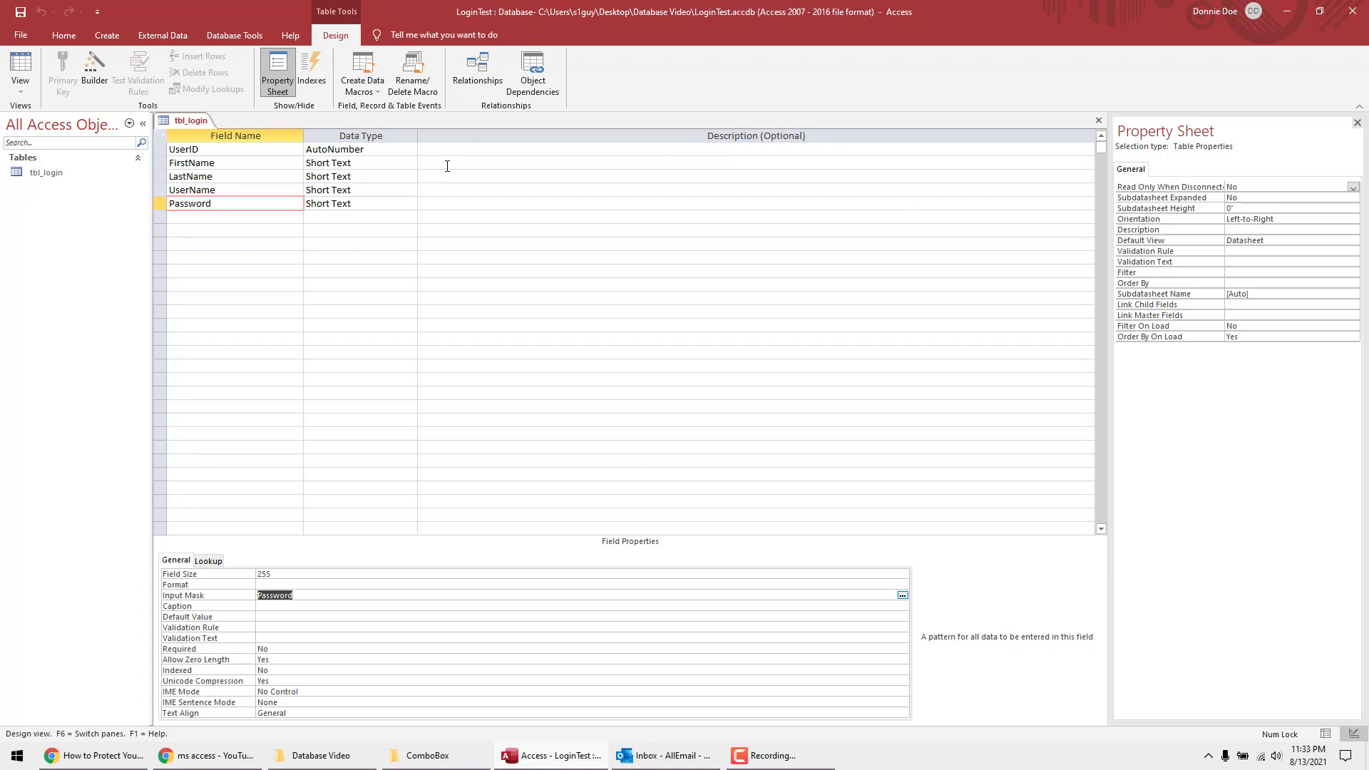
pyautogui.press('End')
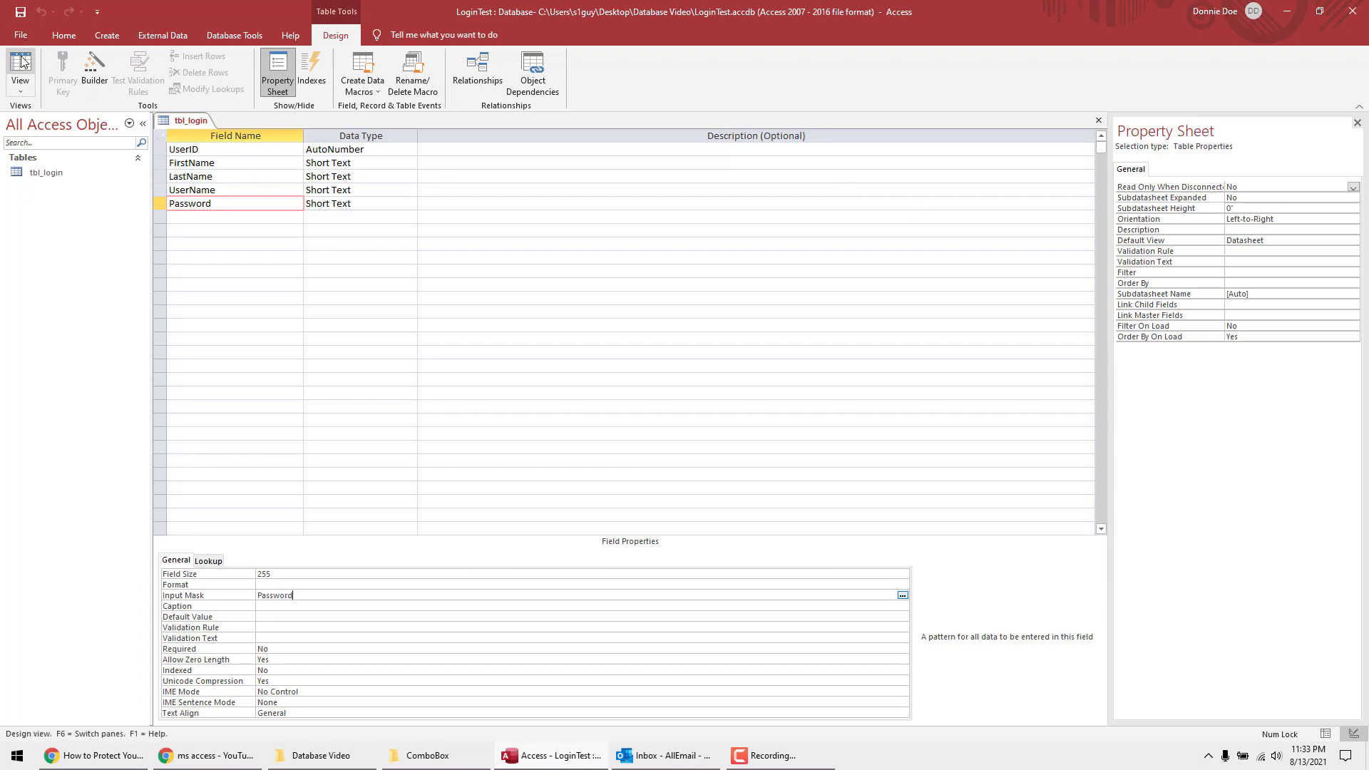
# Switch tbl_login to Datasheet view and discard a test password entry
pyautogui.click(21, 62)
pyautogui.press('Tab')
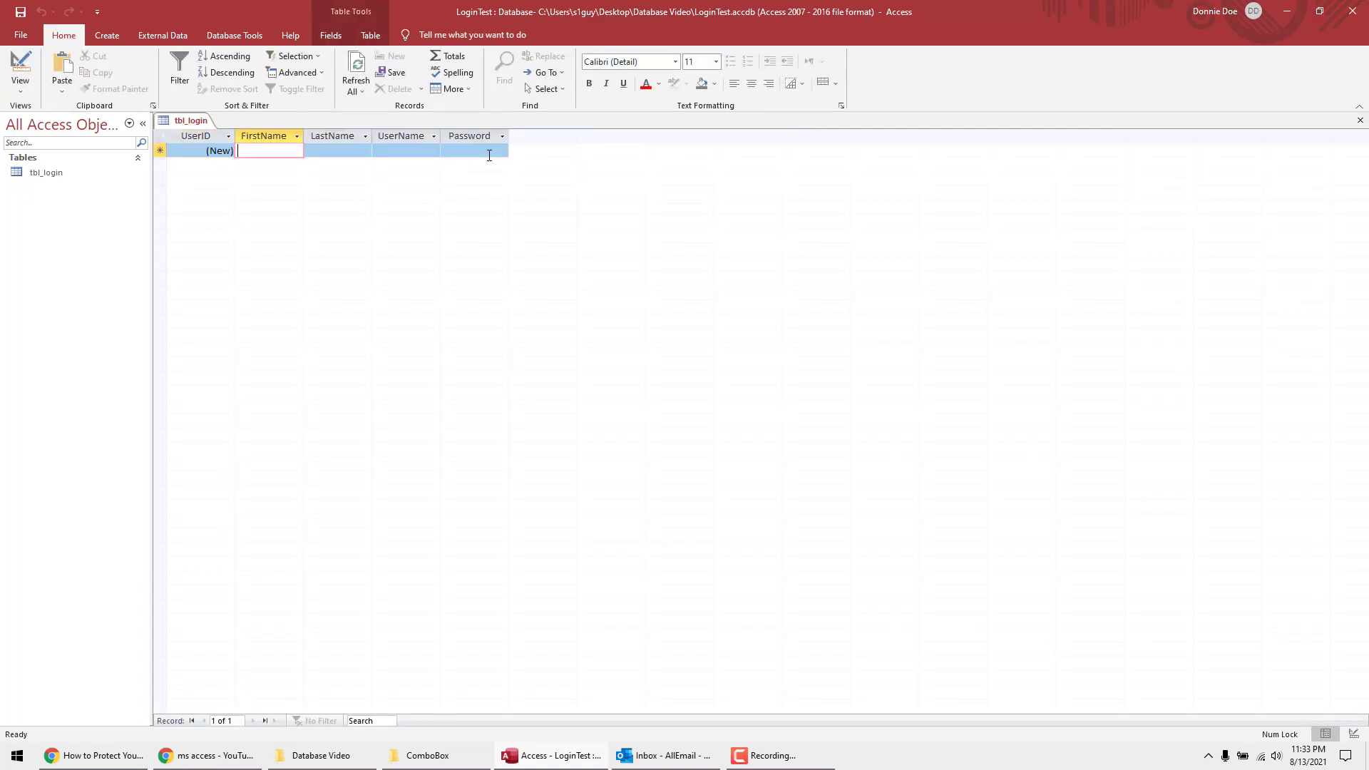
pyautogui.click(490, 154)
pyautogui.write('****')
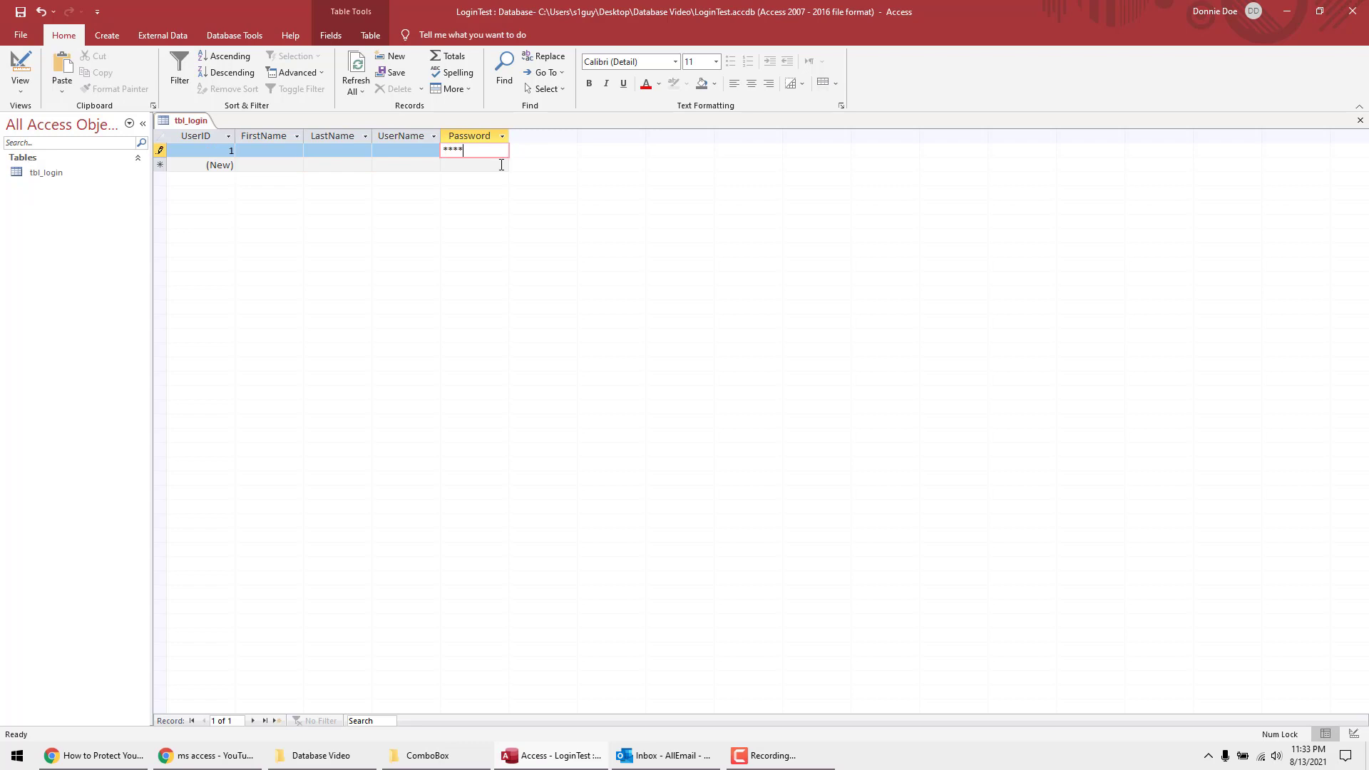
pyautogui.press('Escape')
pyautogui.press('Escape')
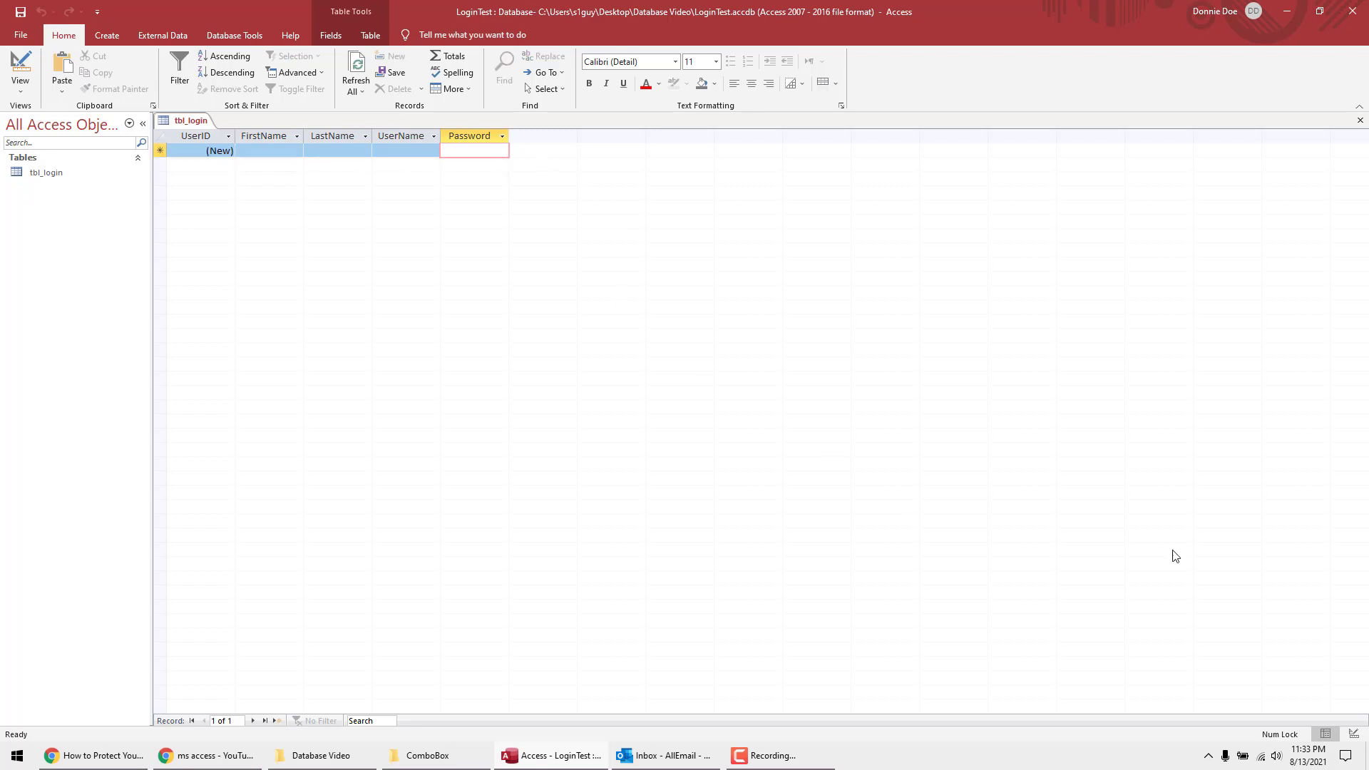
# Enter the first user record with first name, last name, username and a password
pyautogui.click(284, 150)
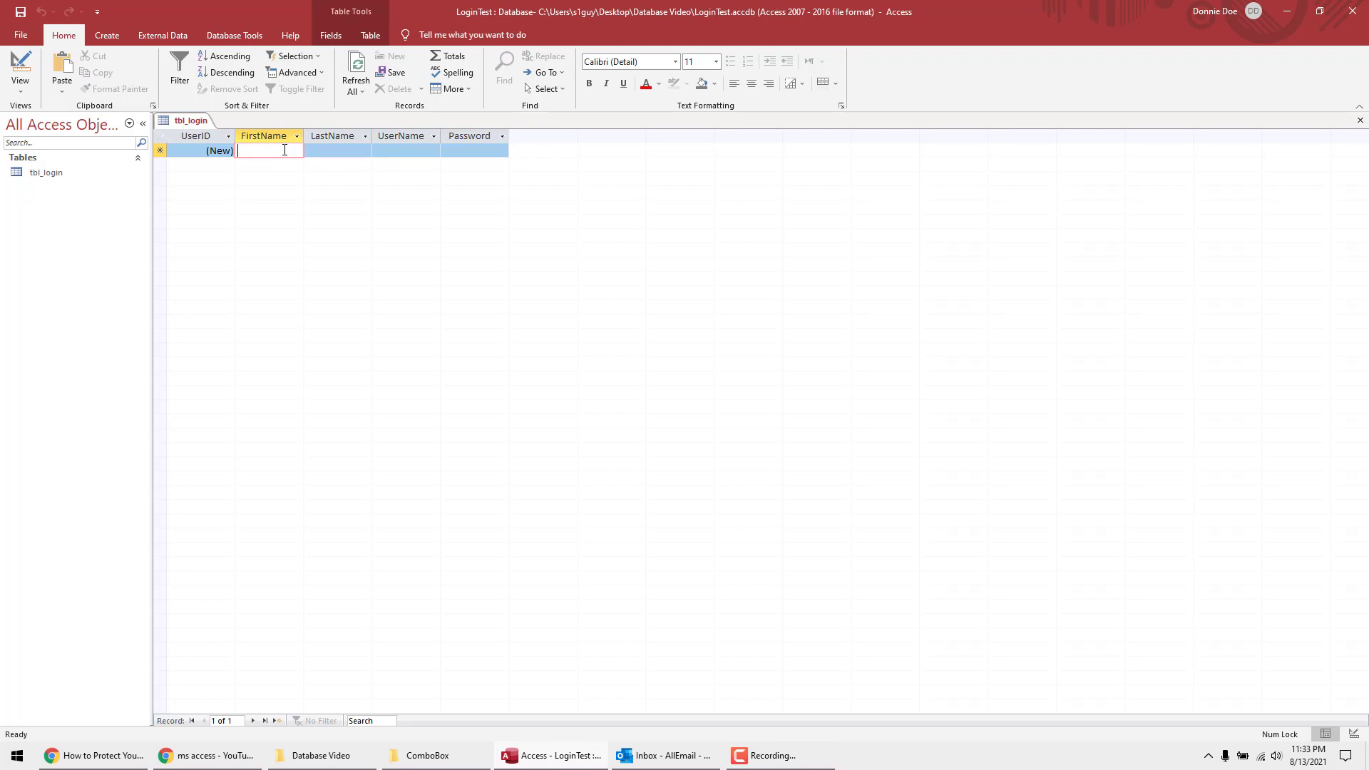
pyautogui.write('J')
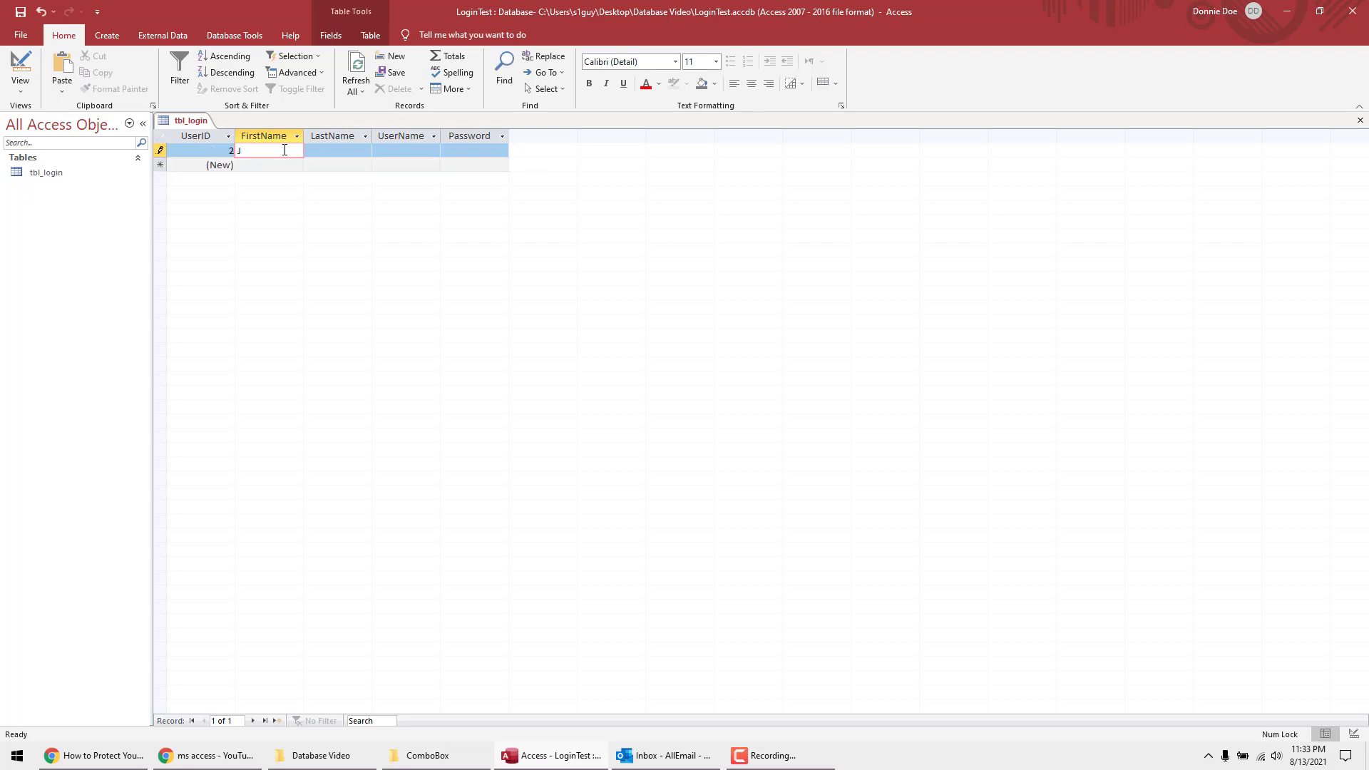
pyautogui.write('ohn')
pyautogui.press('Tab')
pyautogui.write('Sm')
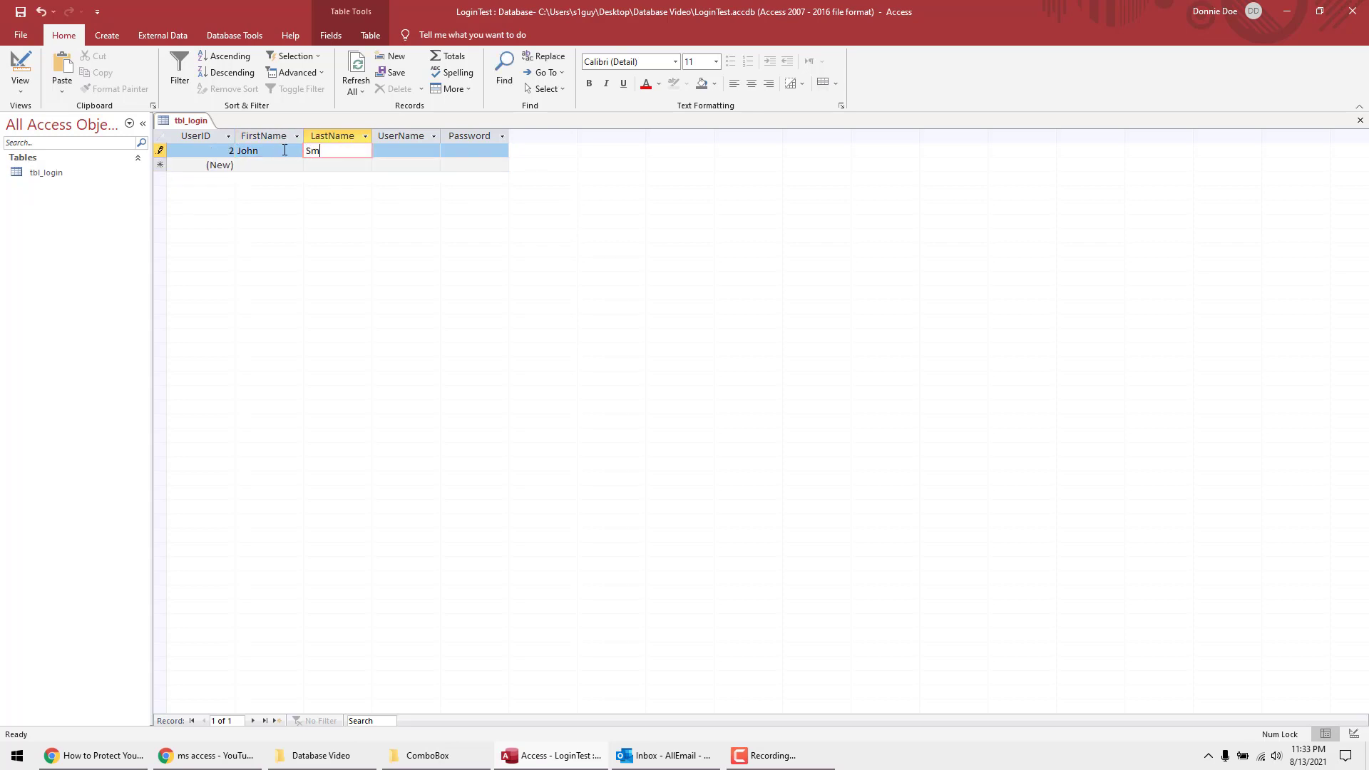
pyautogui.write('ith')
pyautogui.press('Tab')
pyautogui.write('smith')
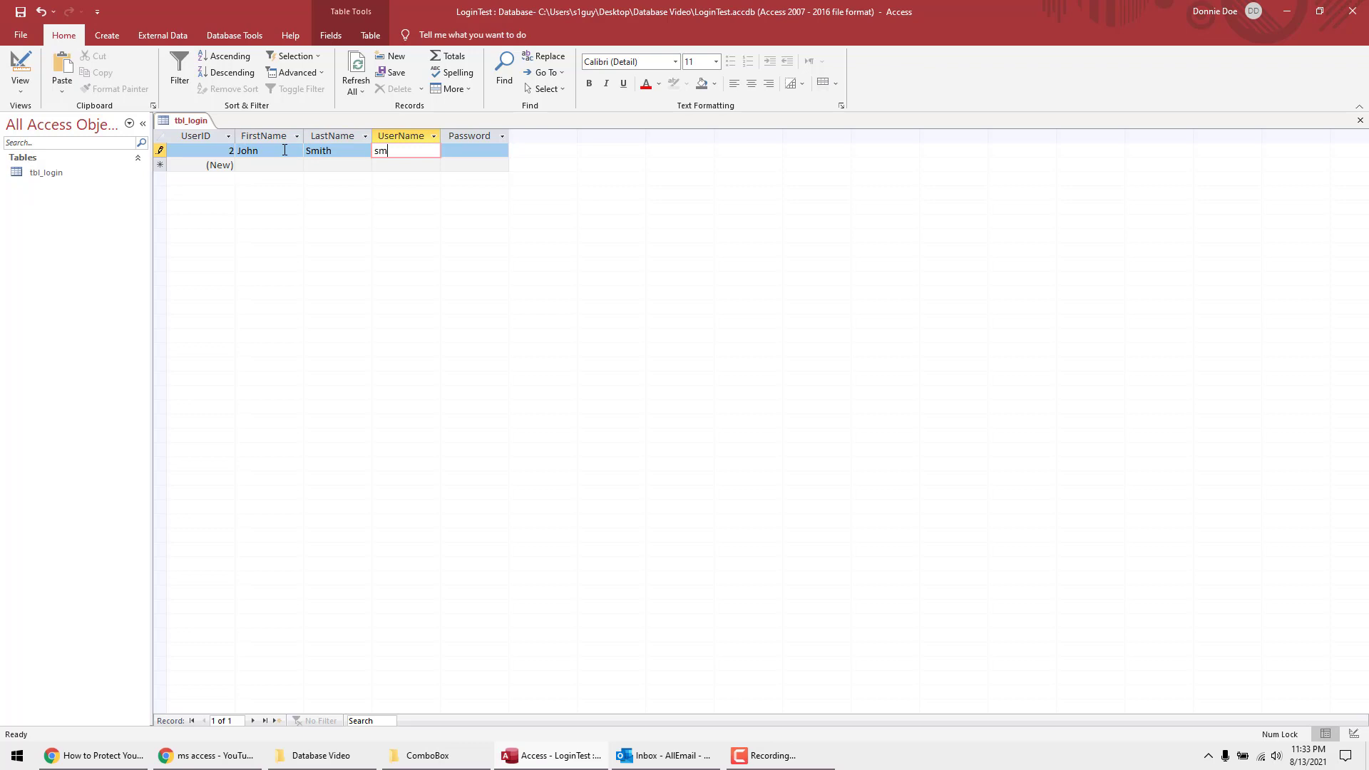
pyautogui.press('Tab')
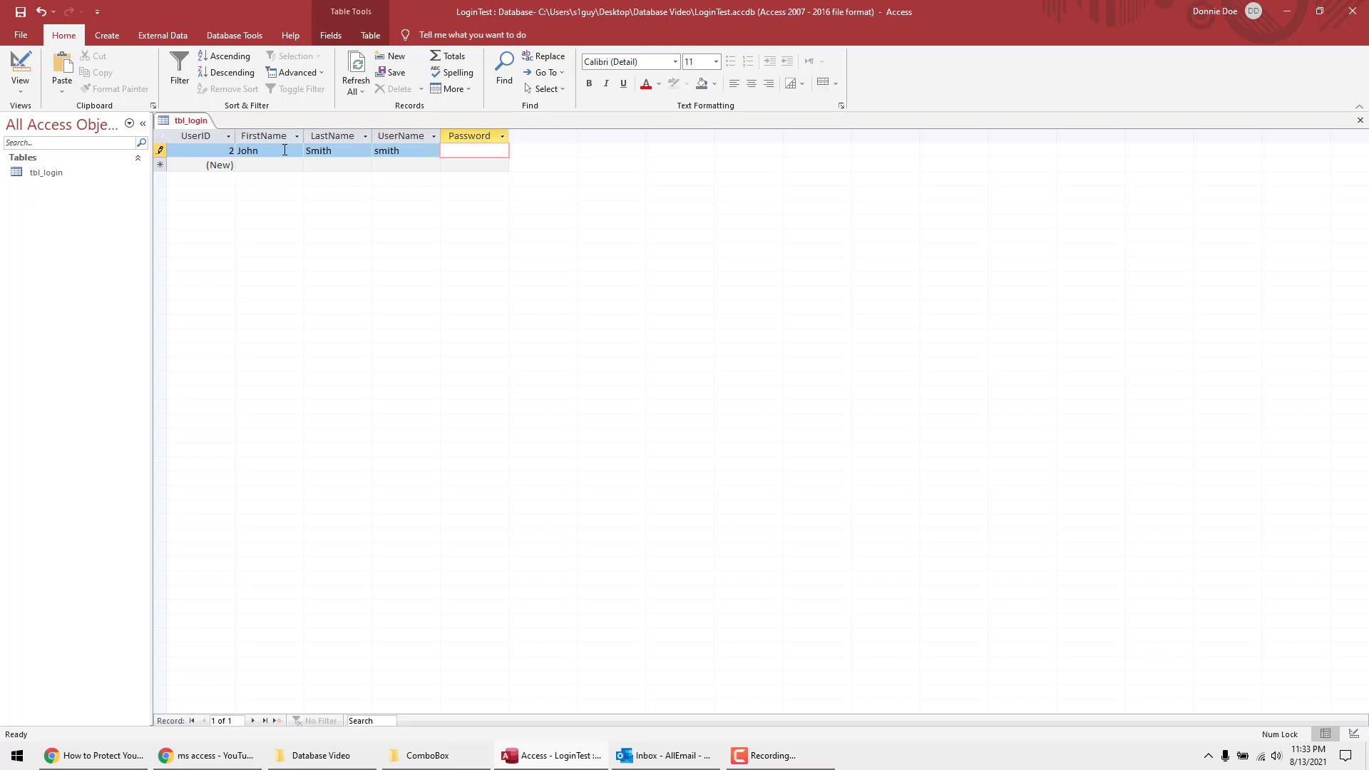
pyautogui.write('1234')
pyautogui.press('BackSpace')
pyautogui.press('BackSpace')
pyautogui.press('BackSpace')
pyautogui.press('BackSpace')
pyautogui.write('12345')
pyautogui.press('Tab')
pyautogui.press('Tab')
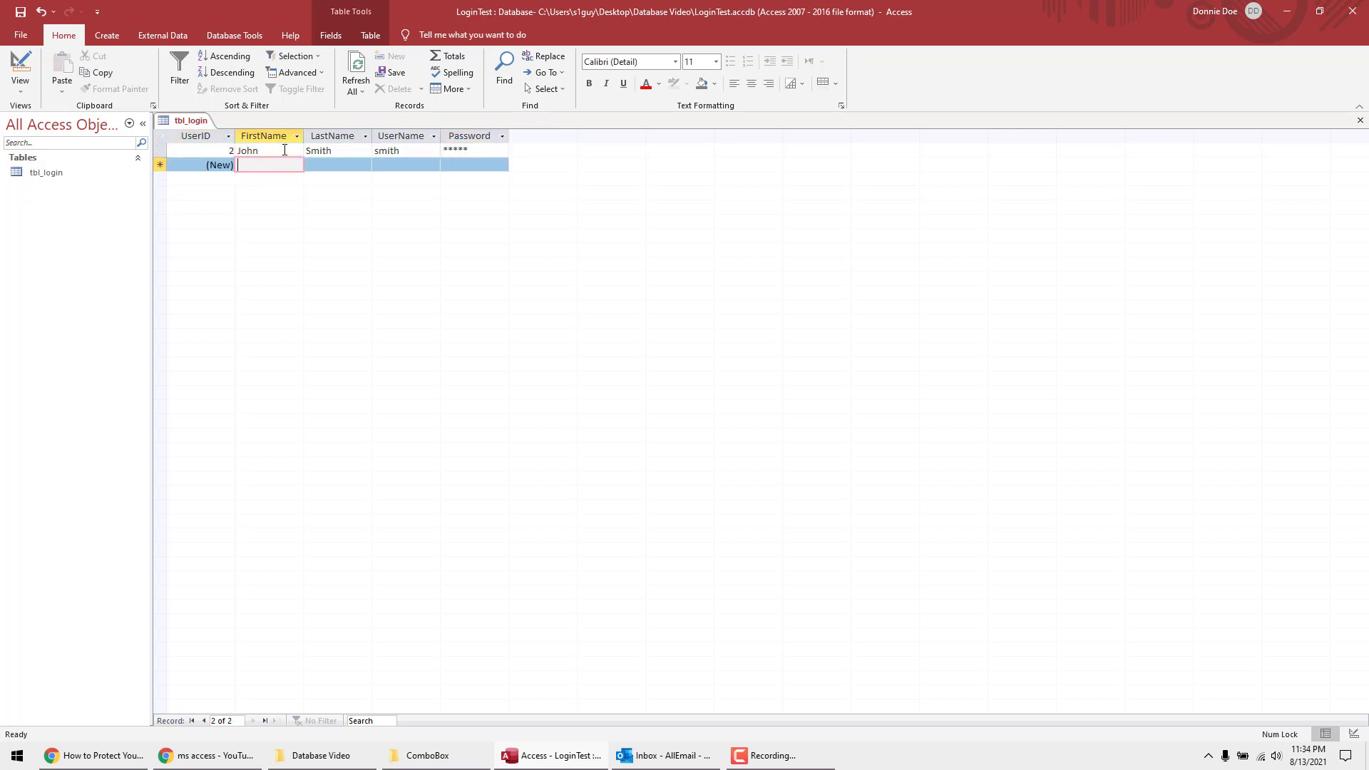
# Enter a second user record with first name, last name, username and a password
pyautogui.write('Jane')
pyautogui.press('Tab')
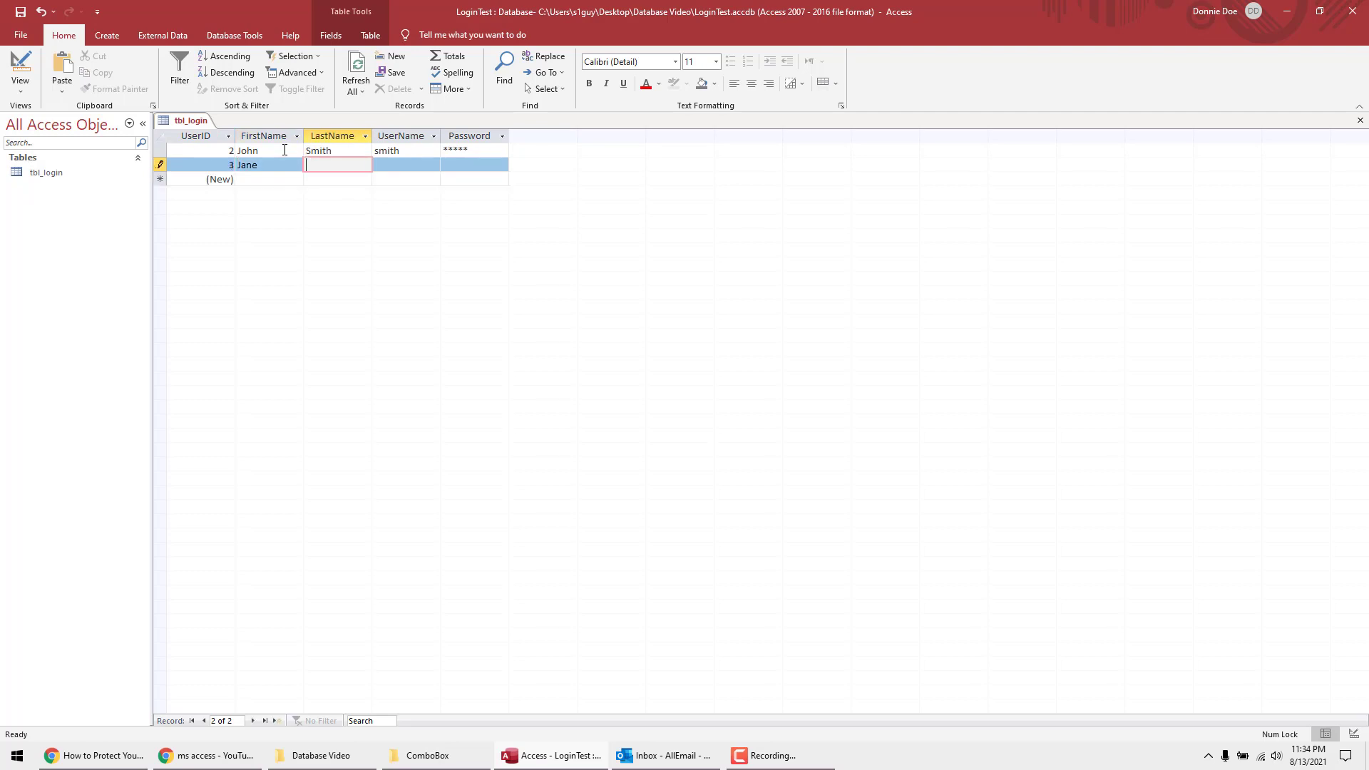
pyautogui.write('Doe')
pyautogui.press('Tab')
pyautogui.write('doe')
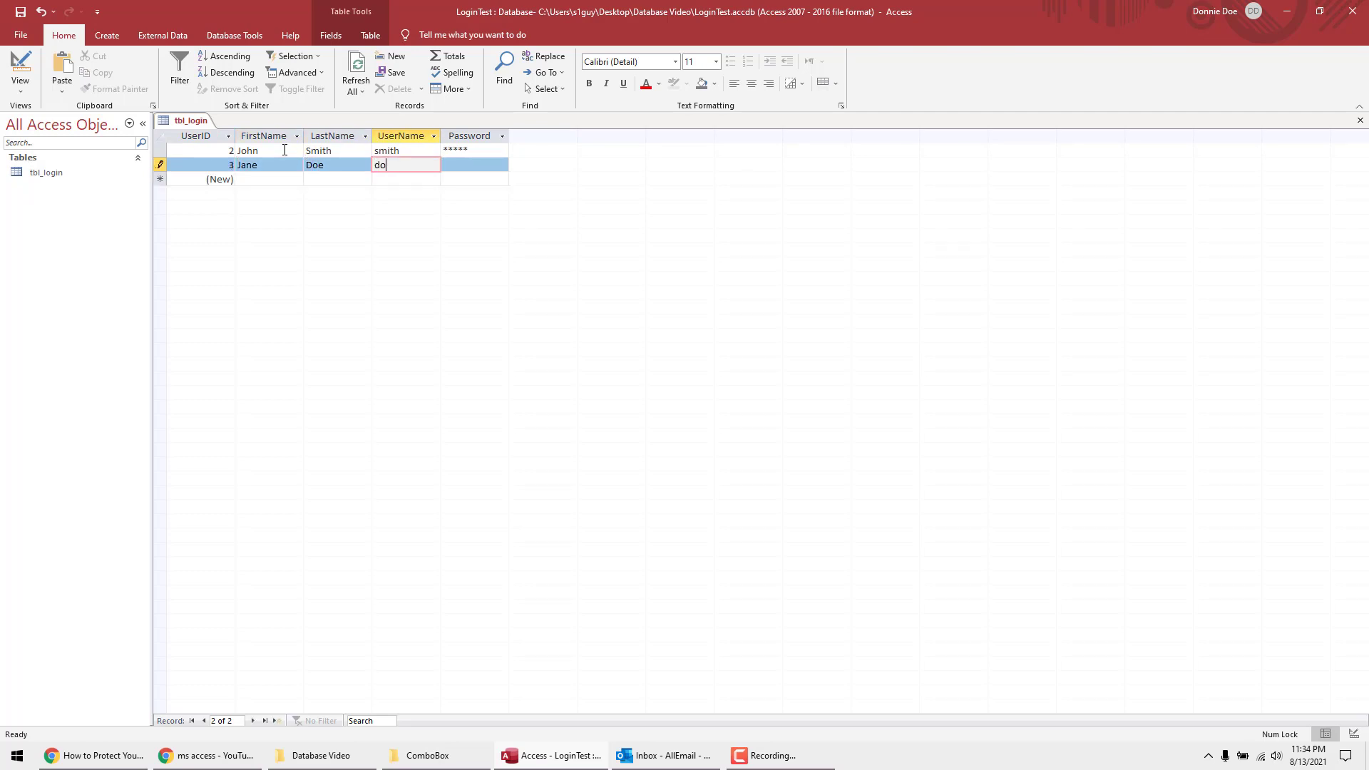
pyautogui.press('Tab')
pyautogui.write('doe')
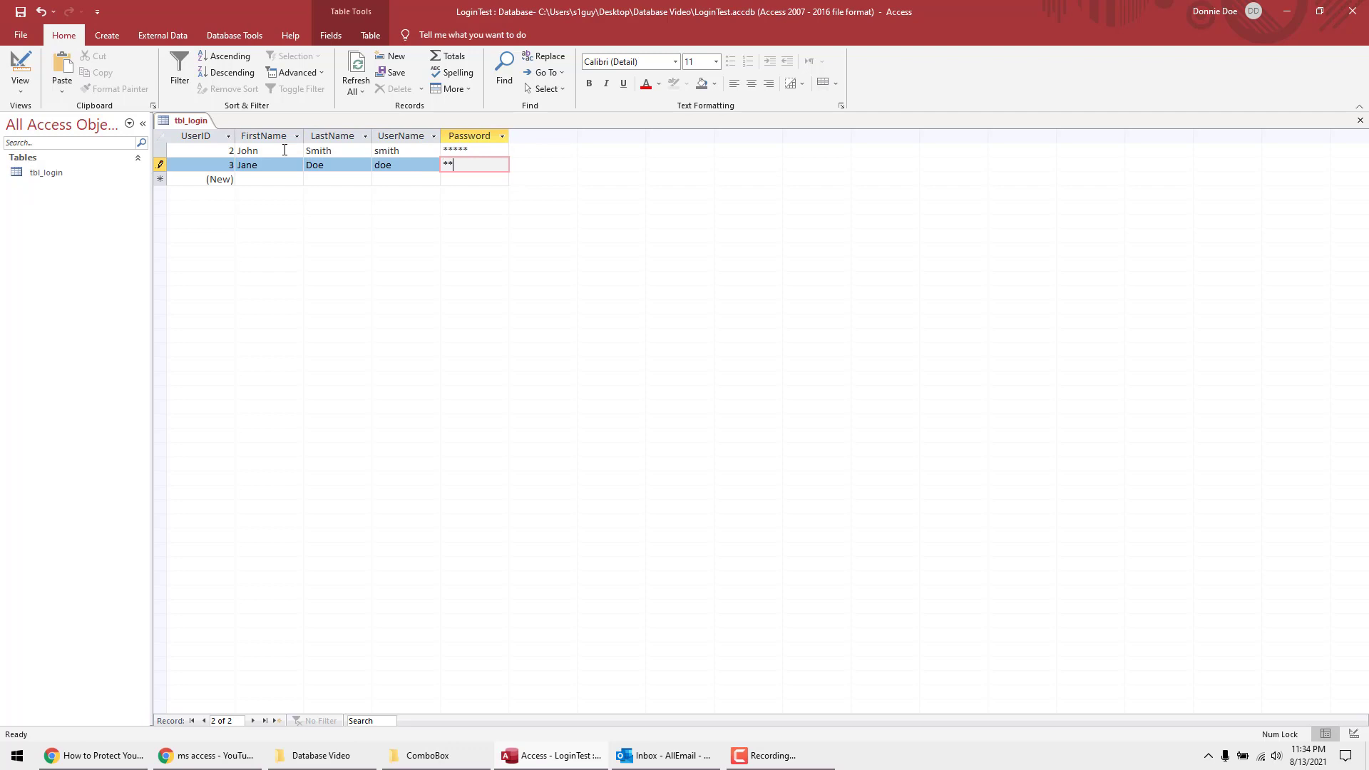
pyautogui.press('Tab')
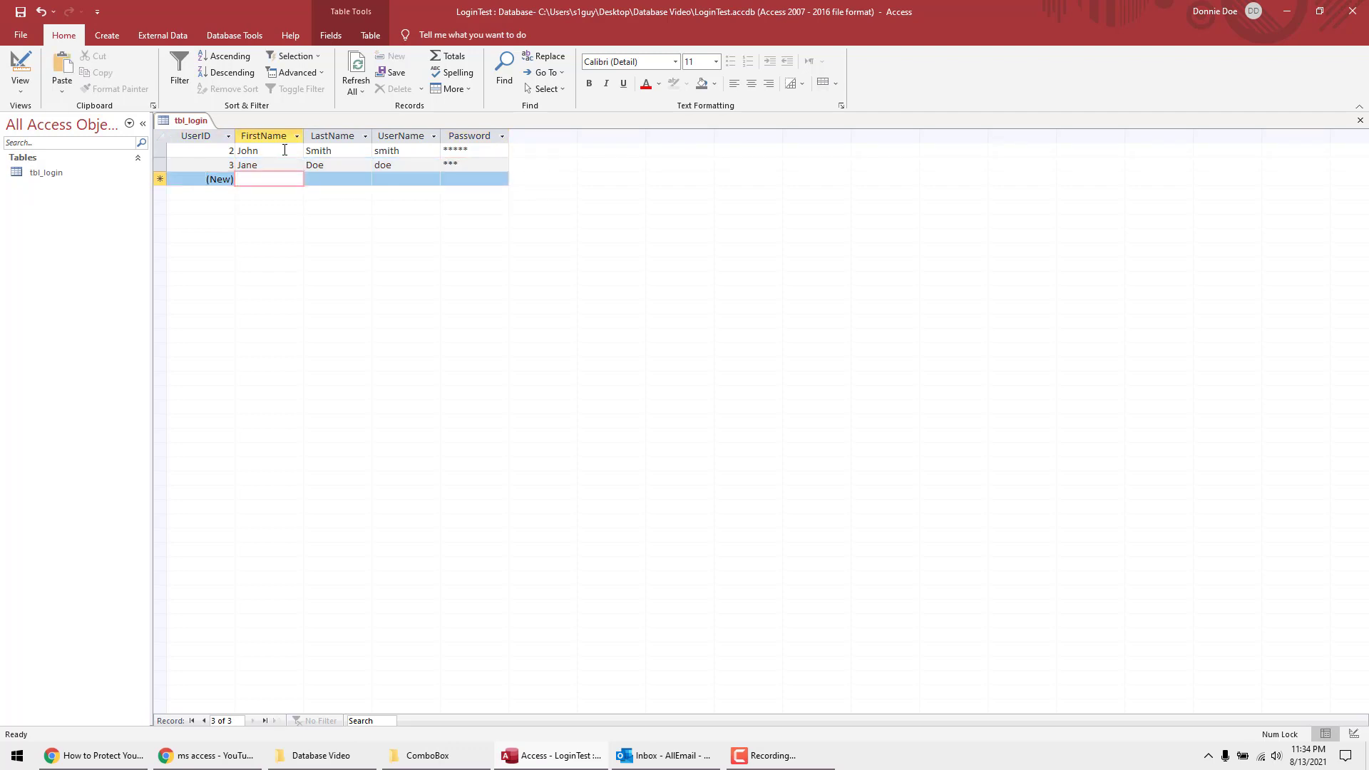
# Add the Incredible Hulk record with username hulk and a password, then close tbl_login
pyautogui.write('Incredible')
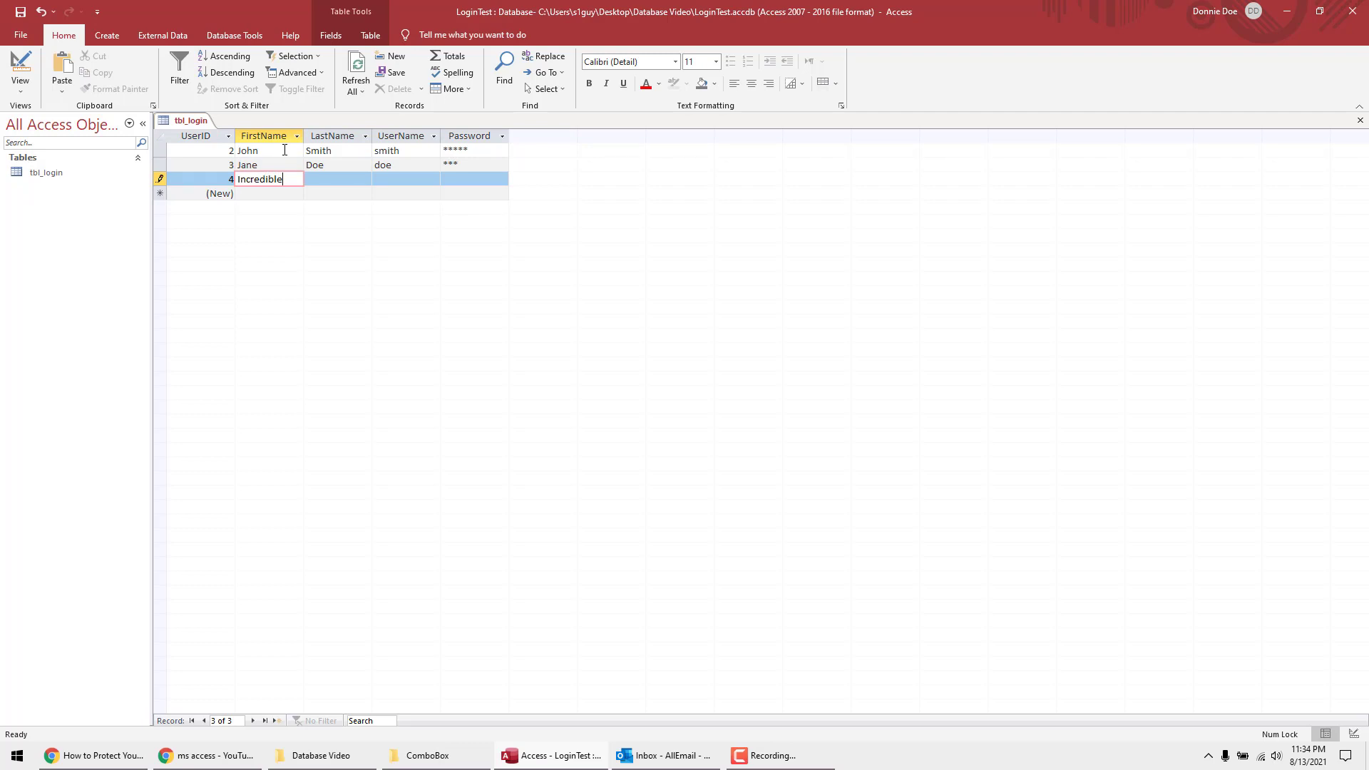
pyautogui.press('Tab')
pyautogui.write('Hulk')
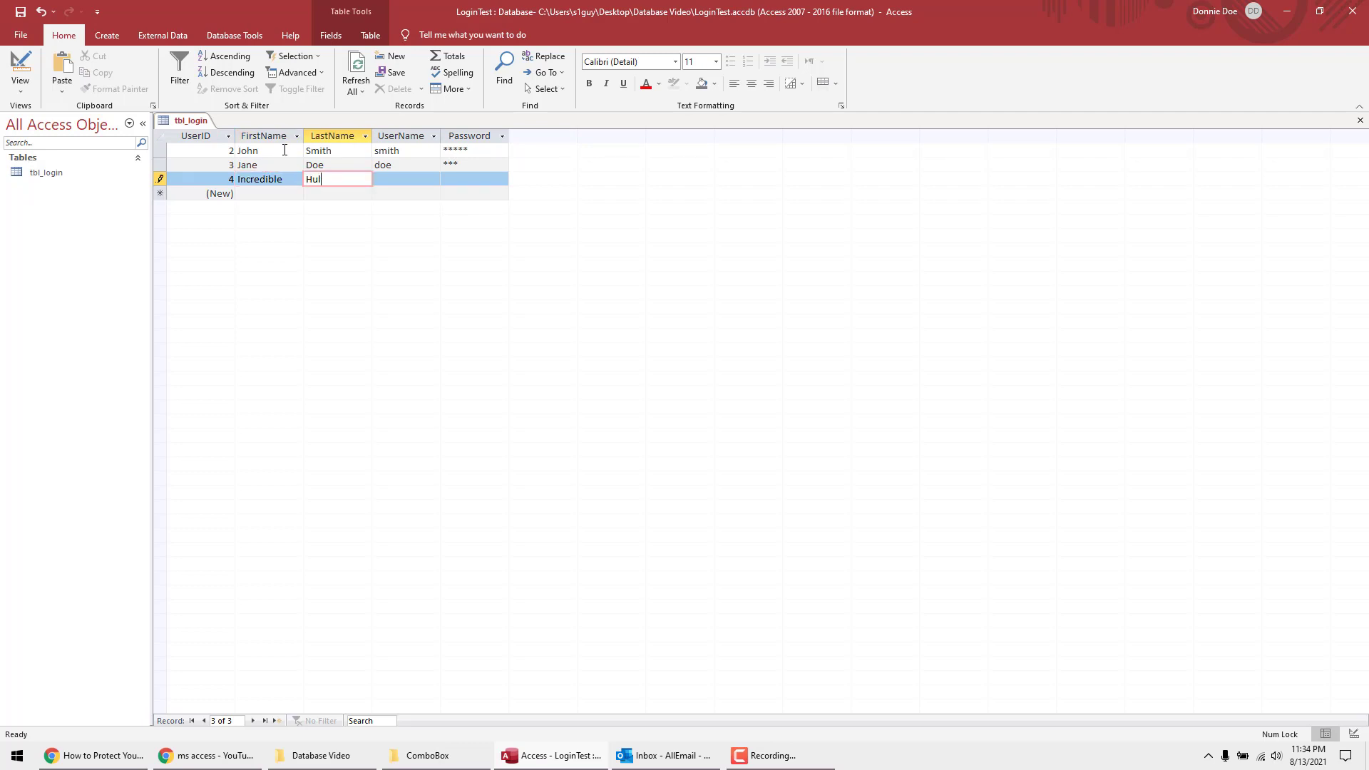
pyautogui.press('Tab')
pyautogui.write('hulk')
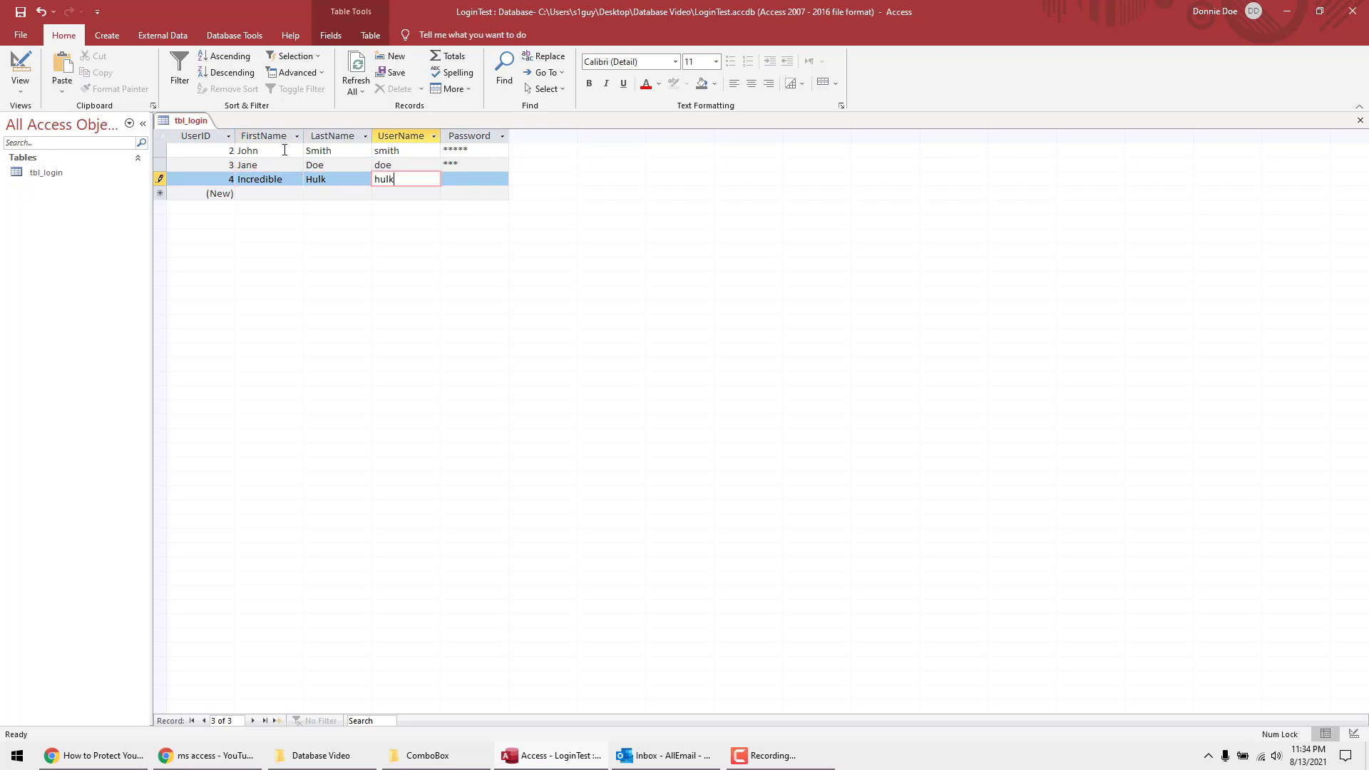
pyautogui.press('Tab')
pyautogui.write('hulk')
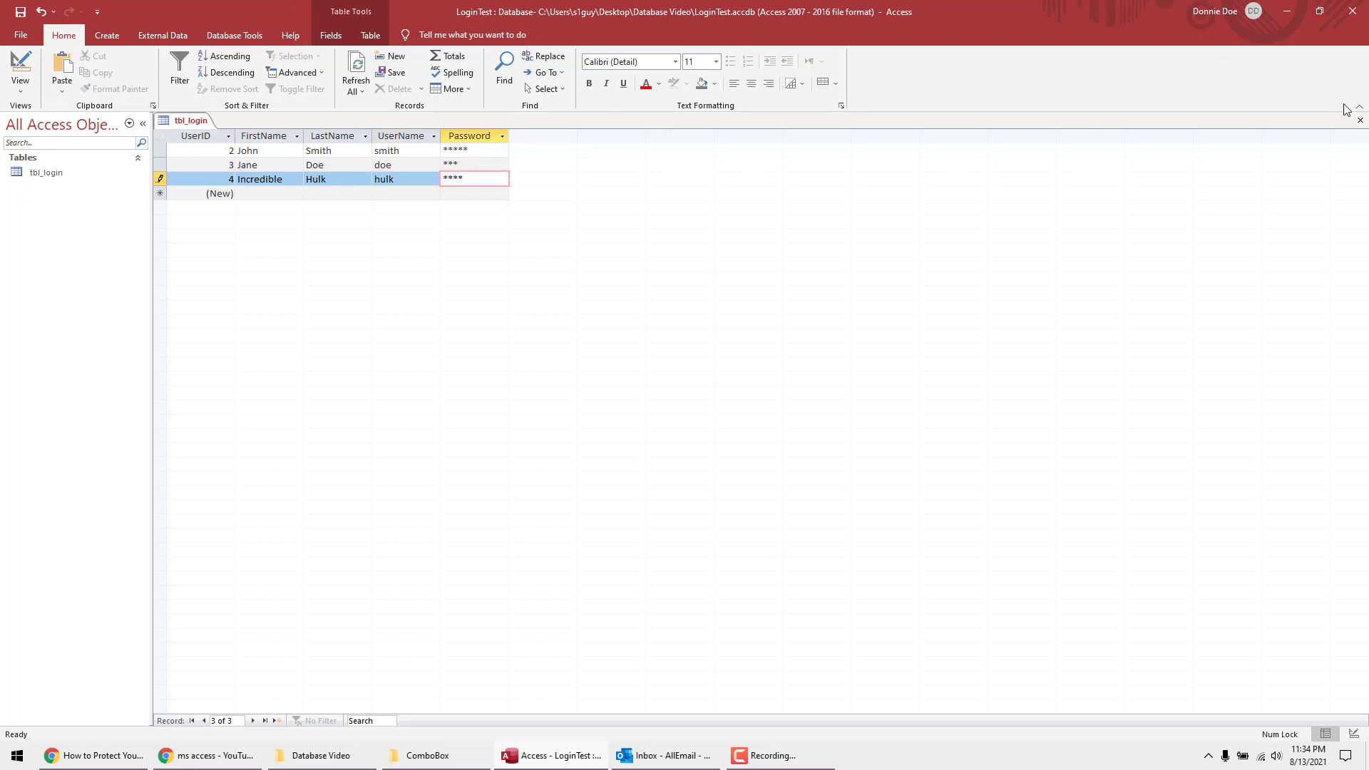
pyautogui.click(1359, 122)
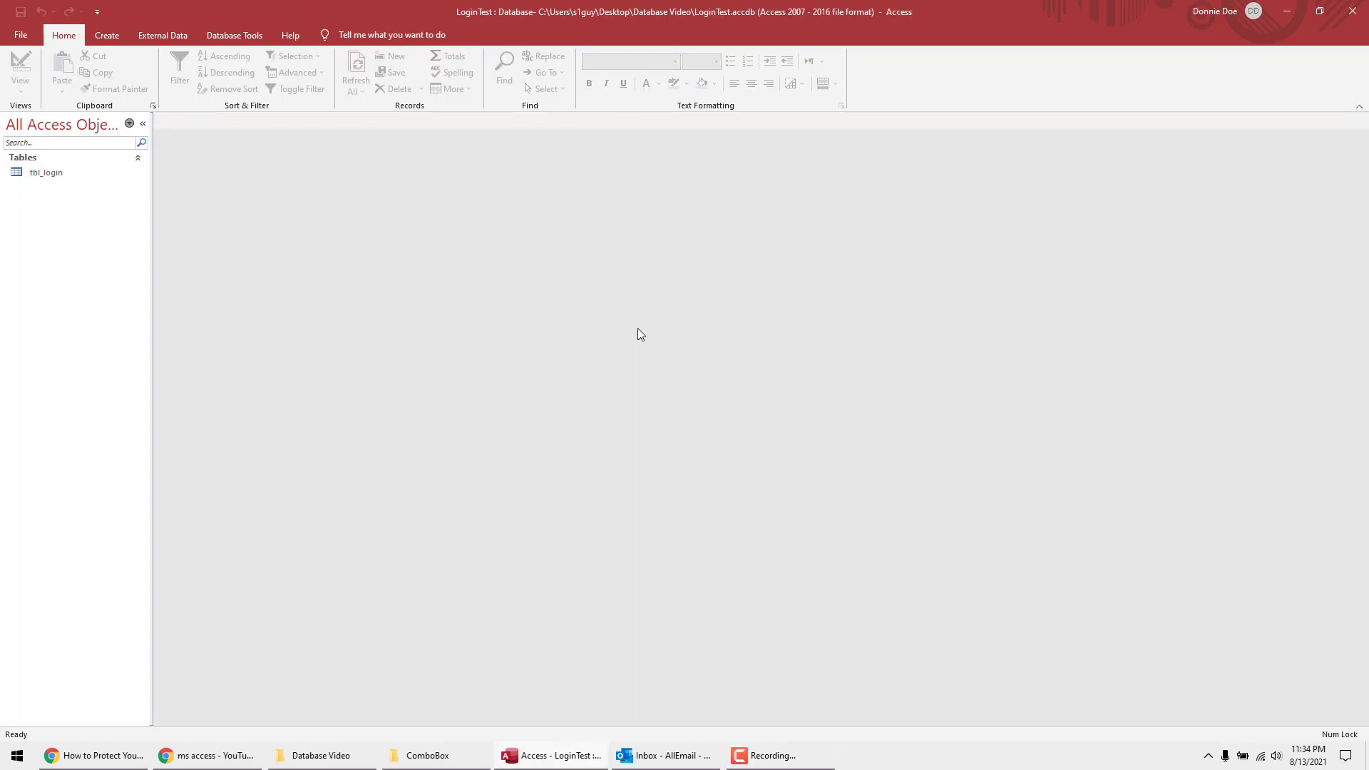
# Create a new form in Design view and place a text box near the top
pyautogui.click(106, 37)
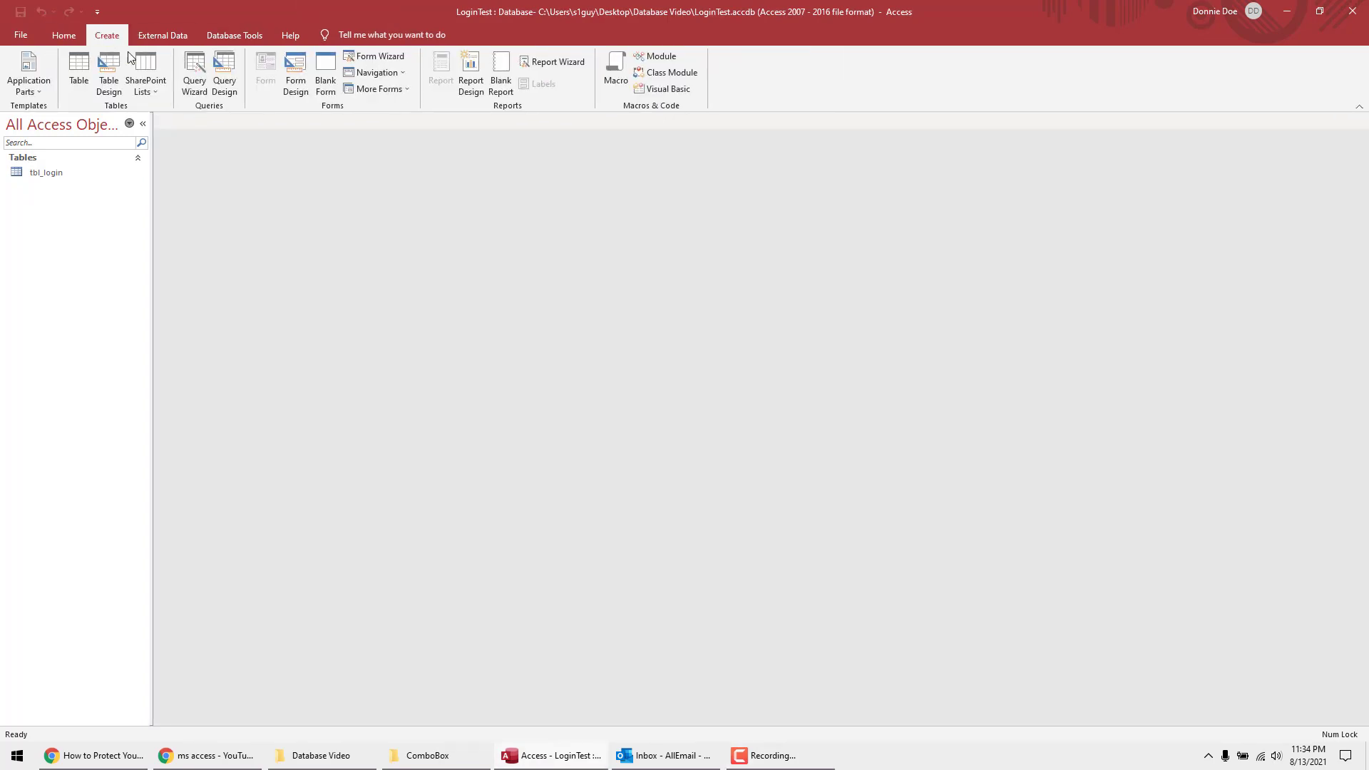
pyautogui.click(305, 68)
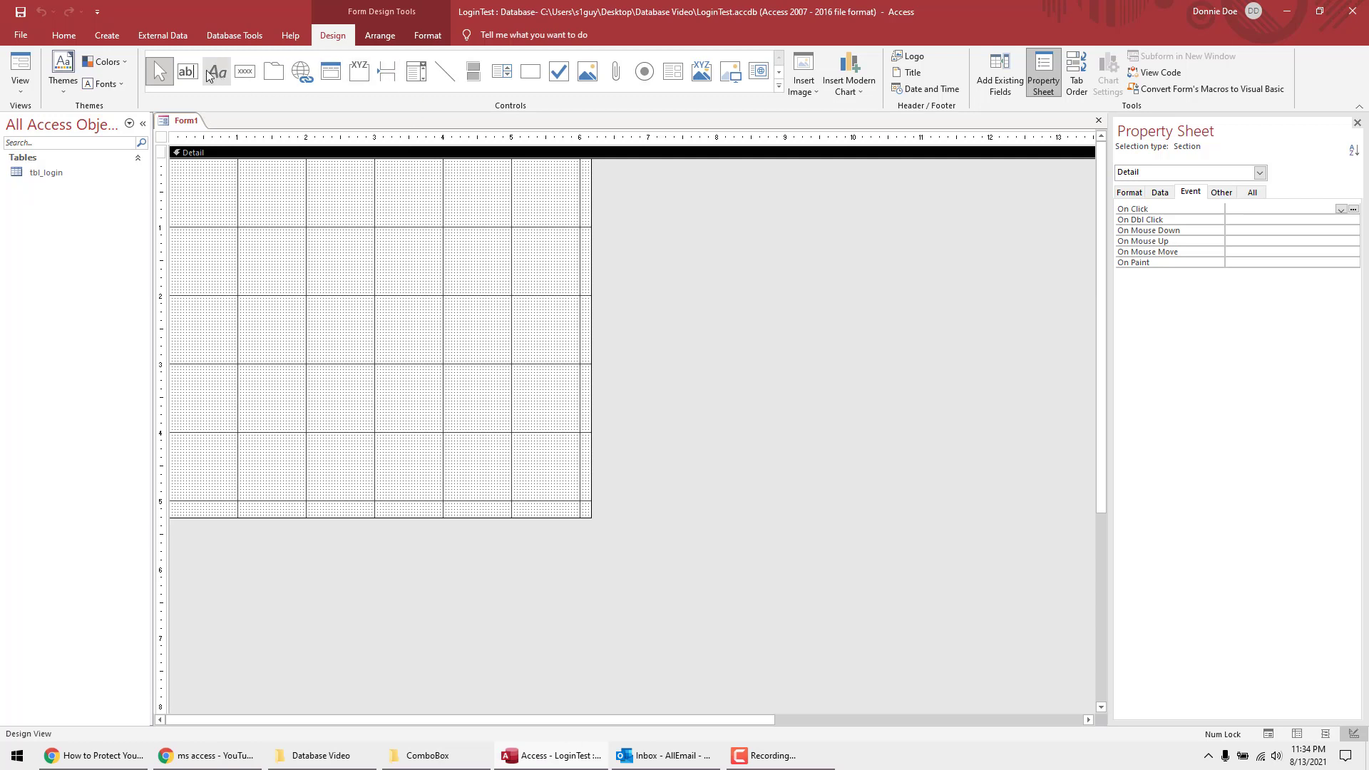
pyautogui.click(188, 71)
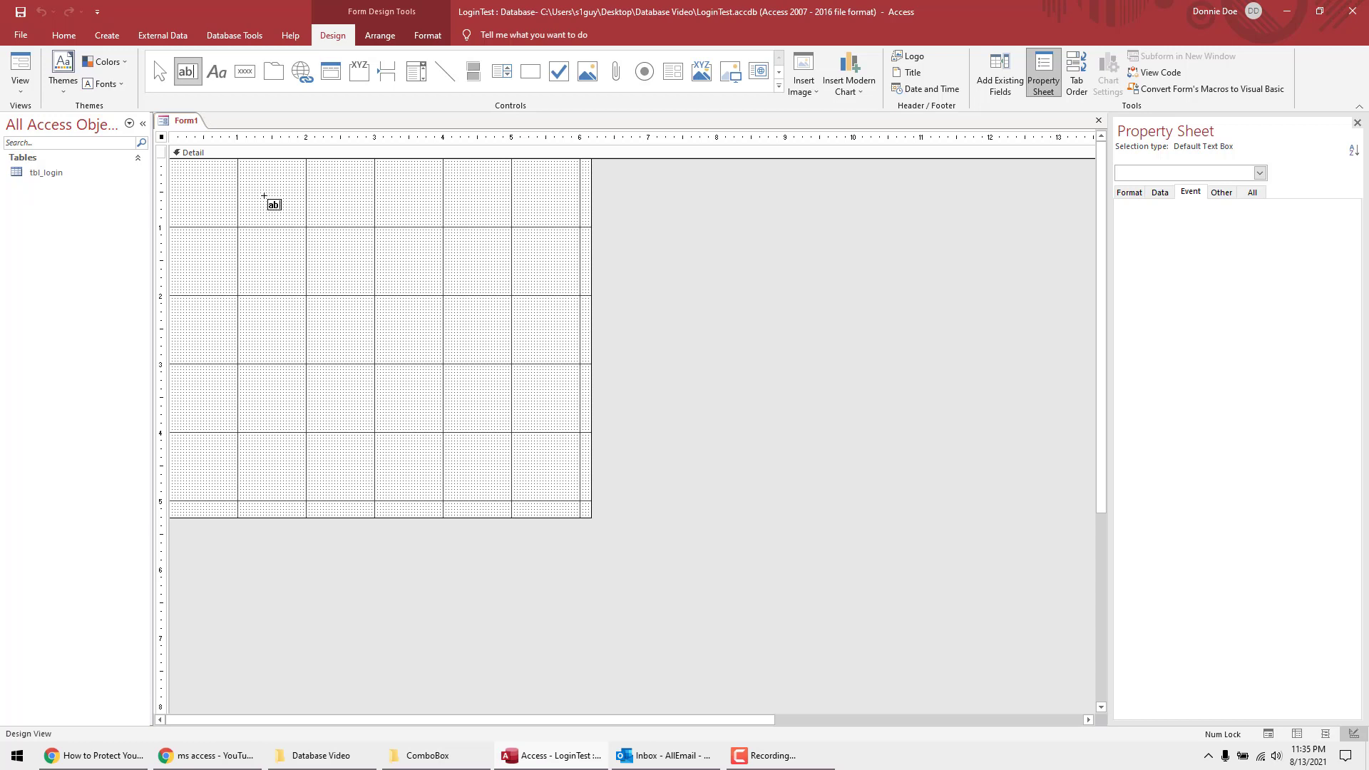
pyautogui.click(264, 196)
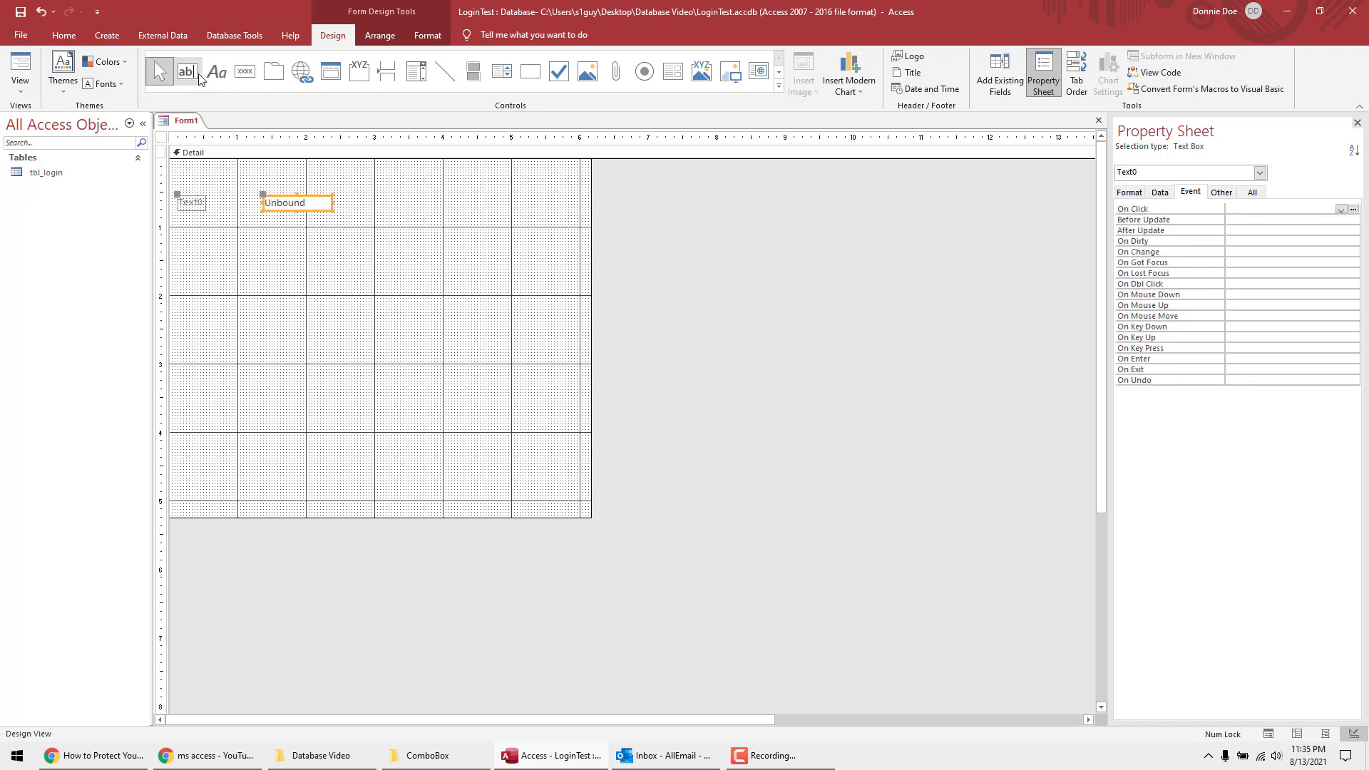
# Relabel the text box 'Username:', name it txt_username, and select the label and box together
pyautogui.click(210, 207)
pyautogui.click(191, 203)
pyautogui.doubleClick(190, 204)
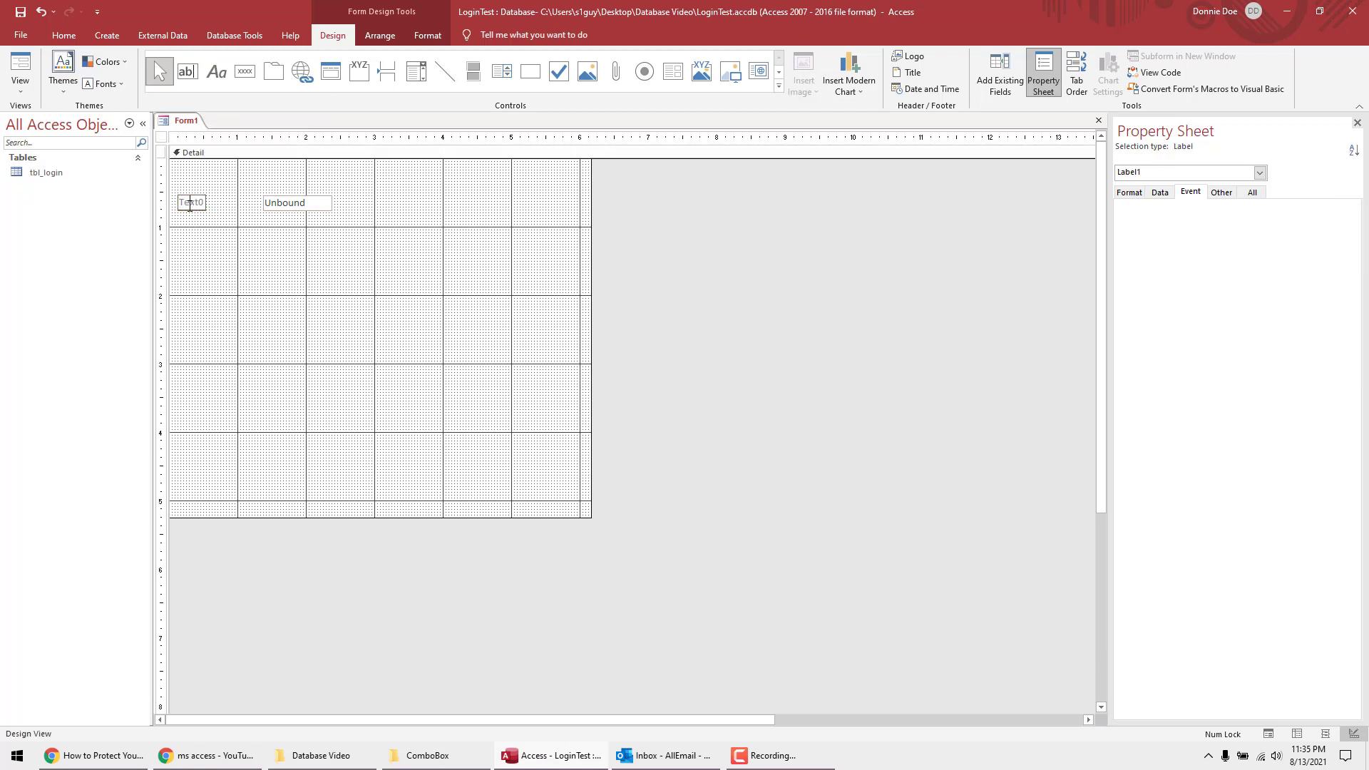
pyautogui.write('Username:')
pyautogui.click(302, 207)
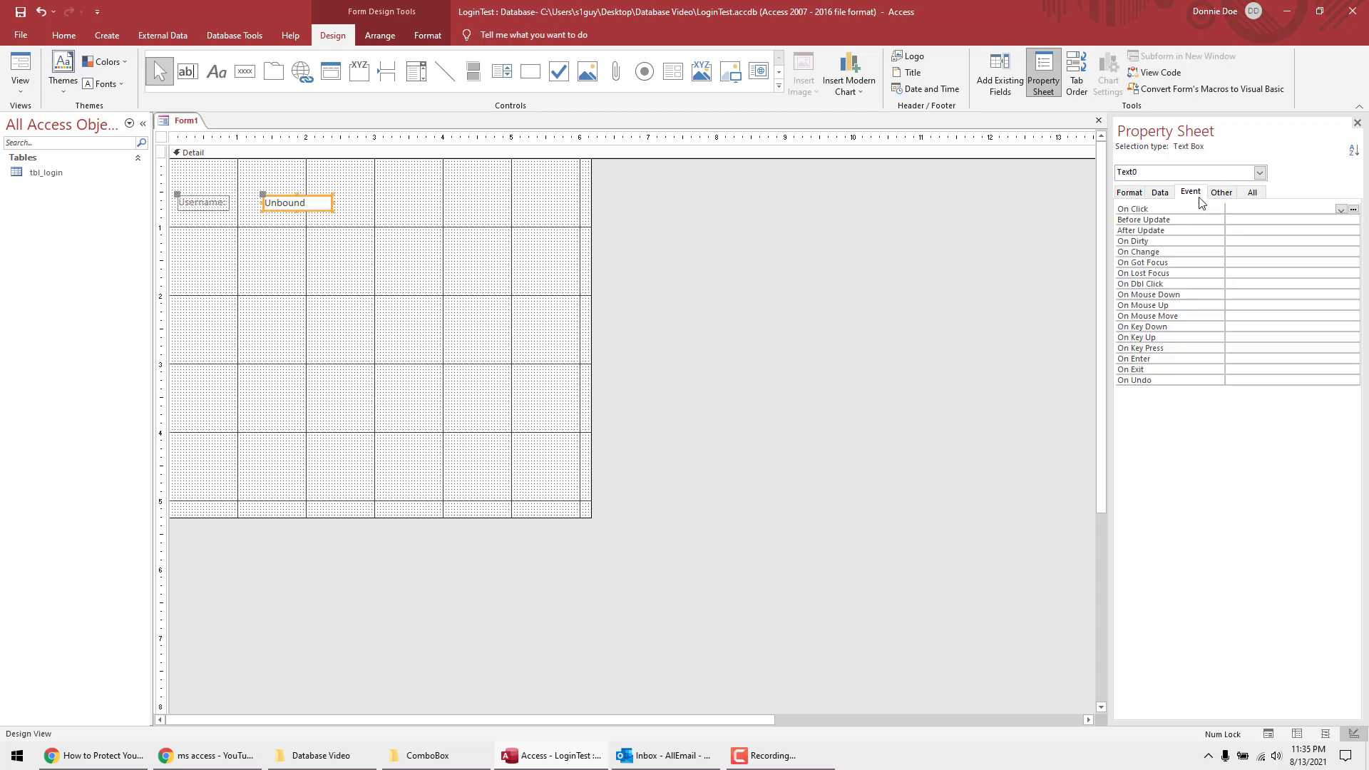
pyautogui.click(1220, 193)
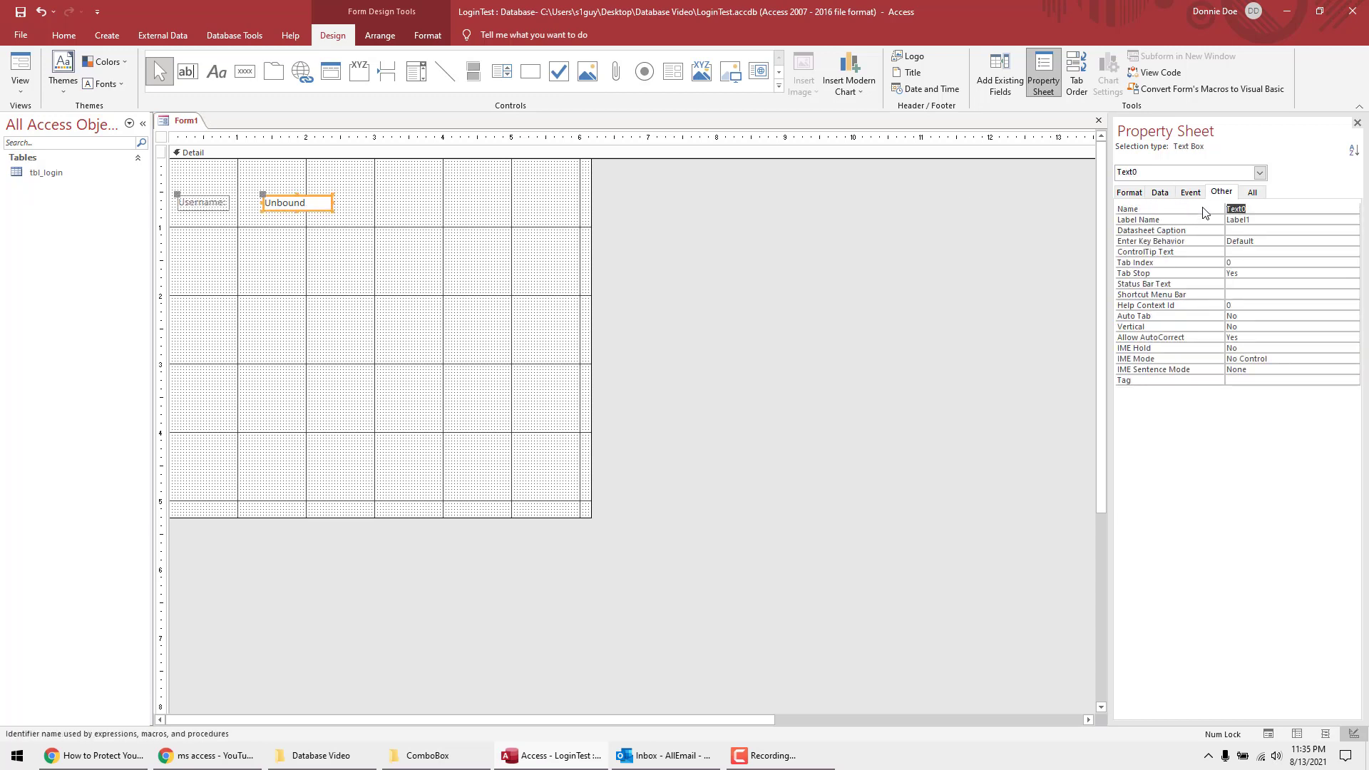
pyautogui.write('txt_username')
pyautogui.press('Return')
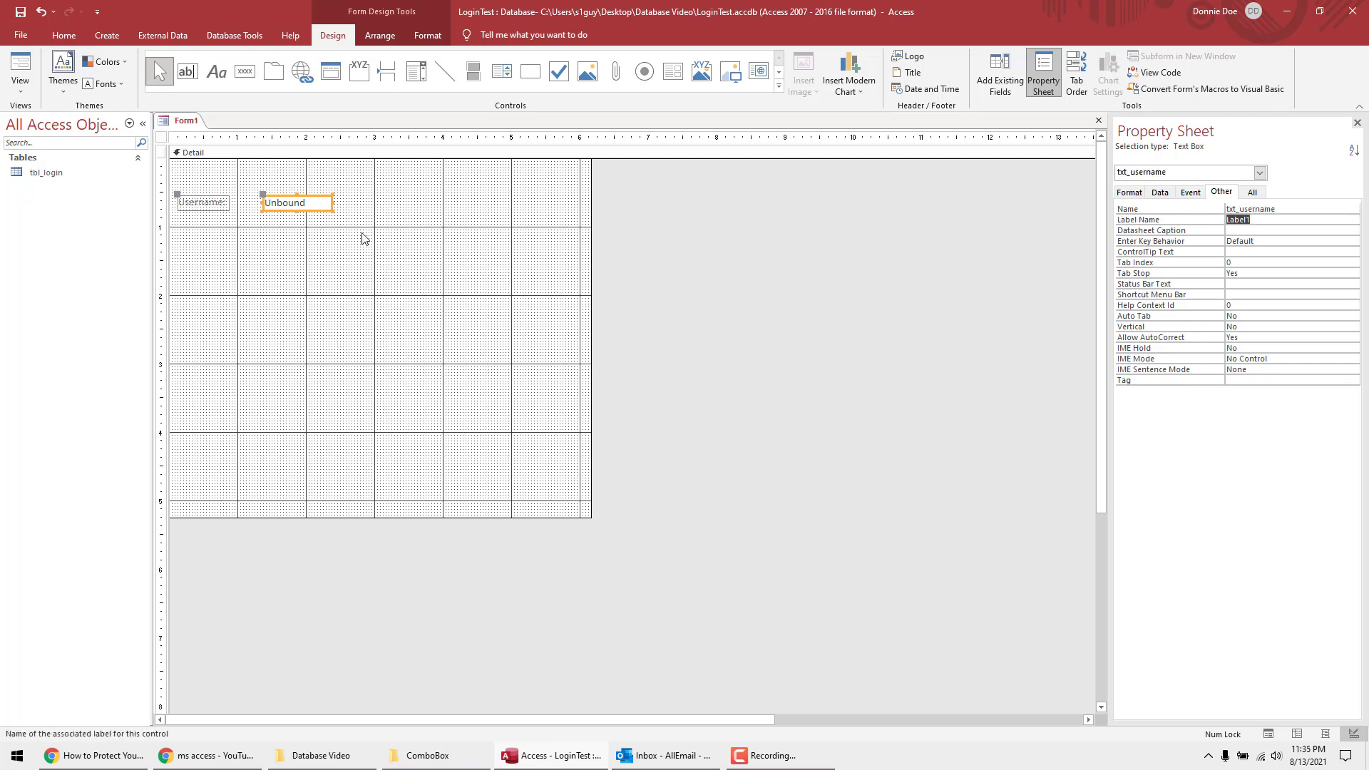
pyautogui.moveTo(357, 227); pyautogui.dragTo(221, 206)
# Duplicate the Username pair below, relabel it 'Password' and name its text box txt_password
pyautogui.hotkey('ctrl', 'c')
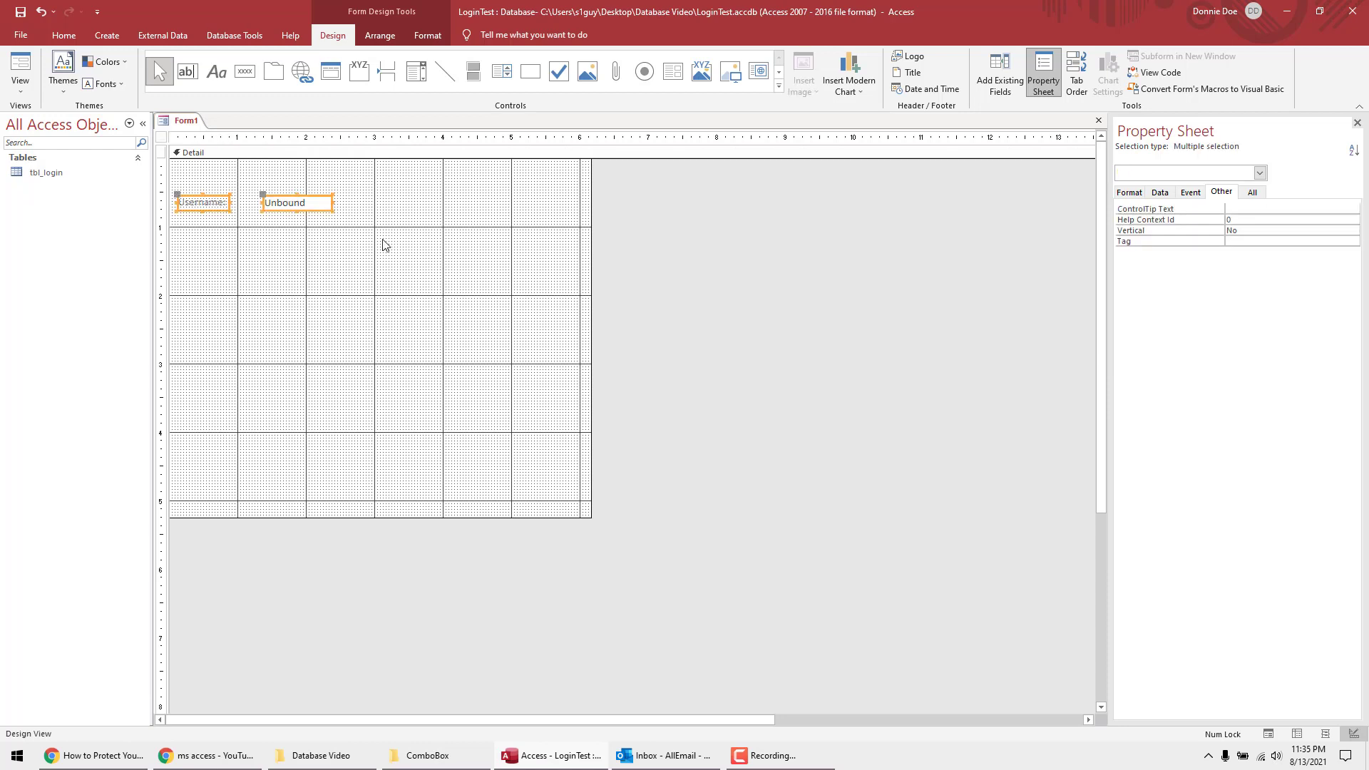
pyautogui.hotkey('ctrl', 'v')
pyautogui.click(202, 225)
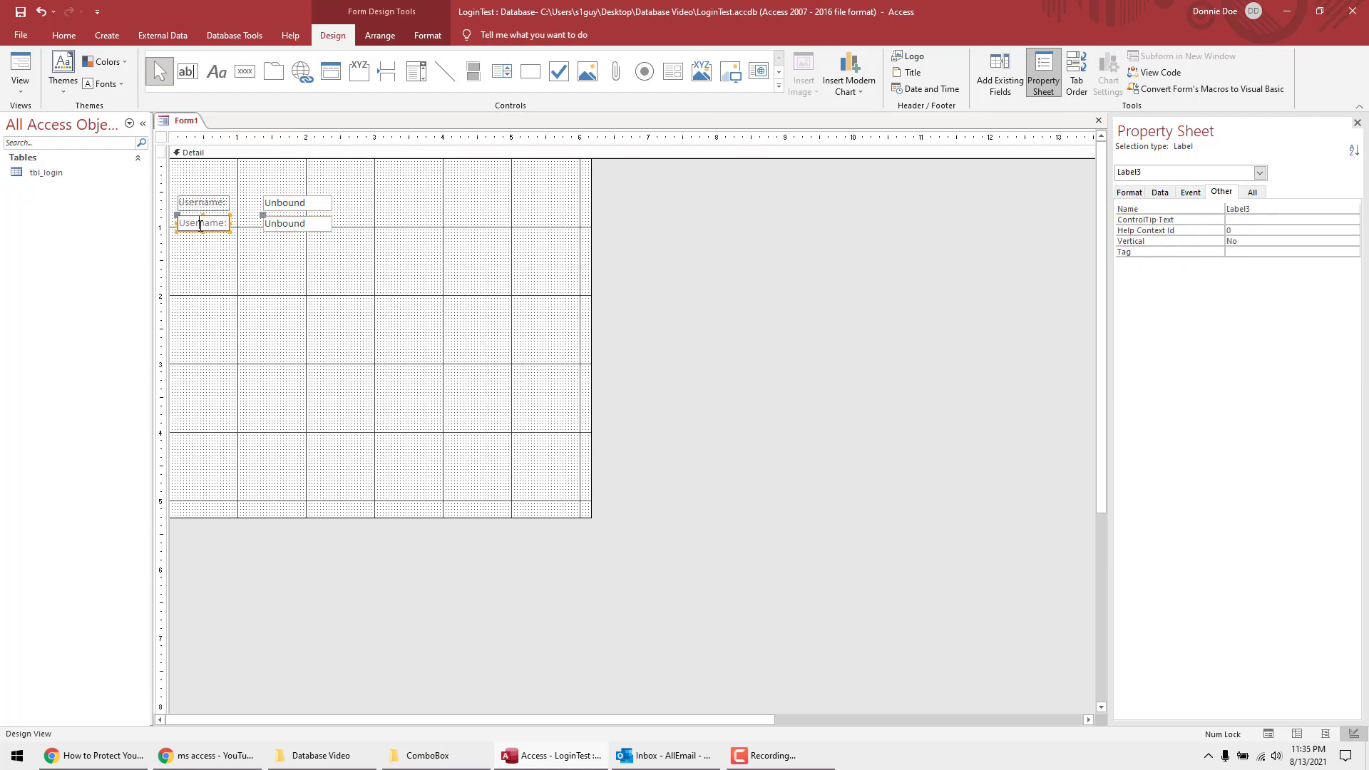
pyautogui.doubleClick(201, 225)
pyautogui.write('Password:')
pyautogui.click(323, 227)
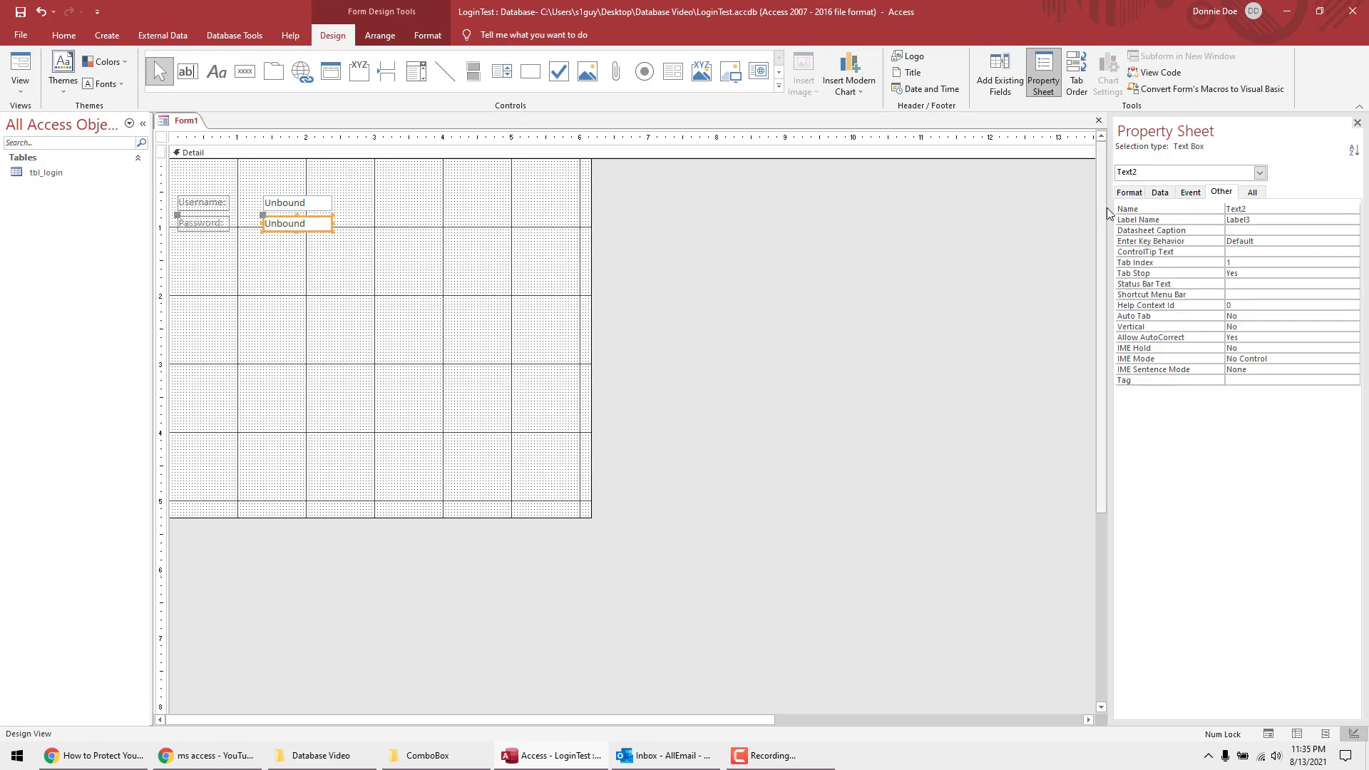
pyautogui.click(1210, 210)
pyautogui.write('txt')
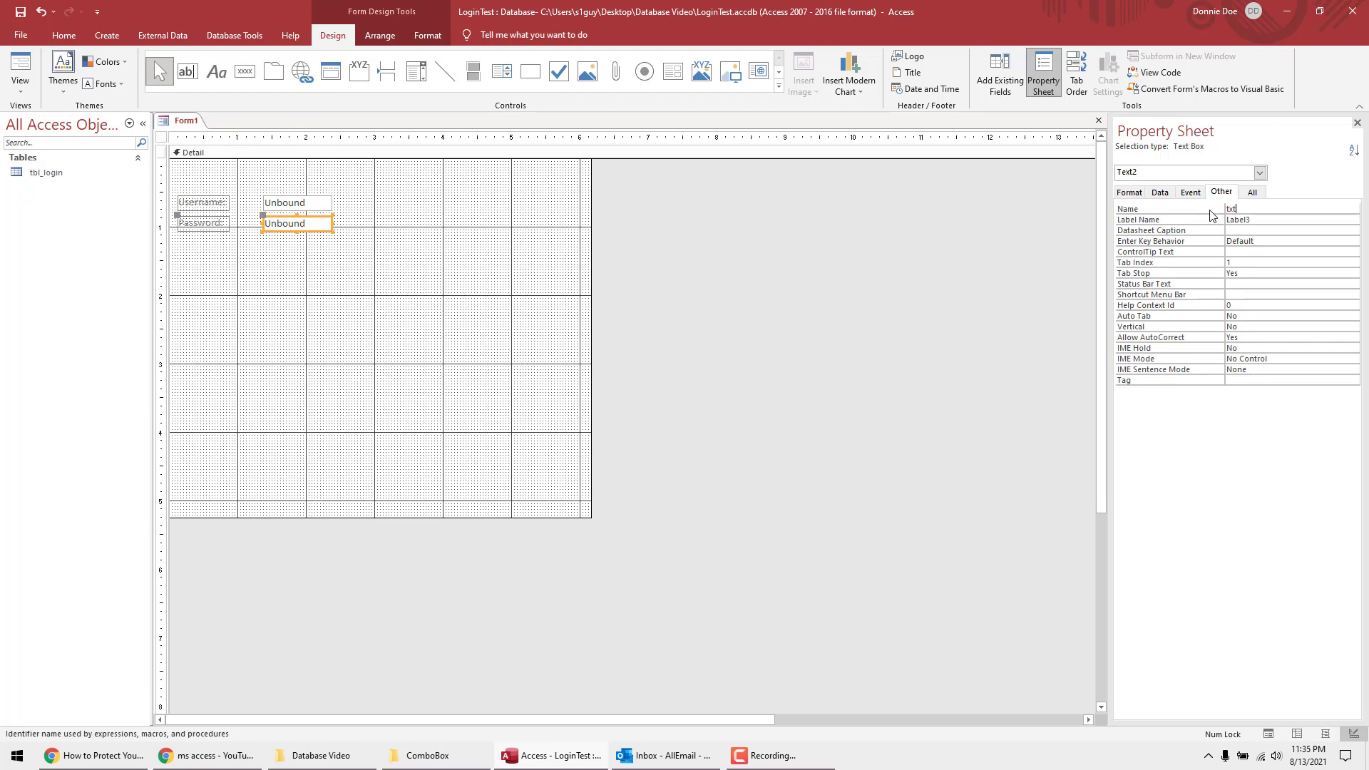
pyautogui.write('_password')
pyautogui.press('Return')
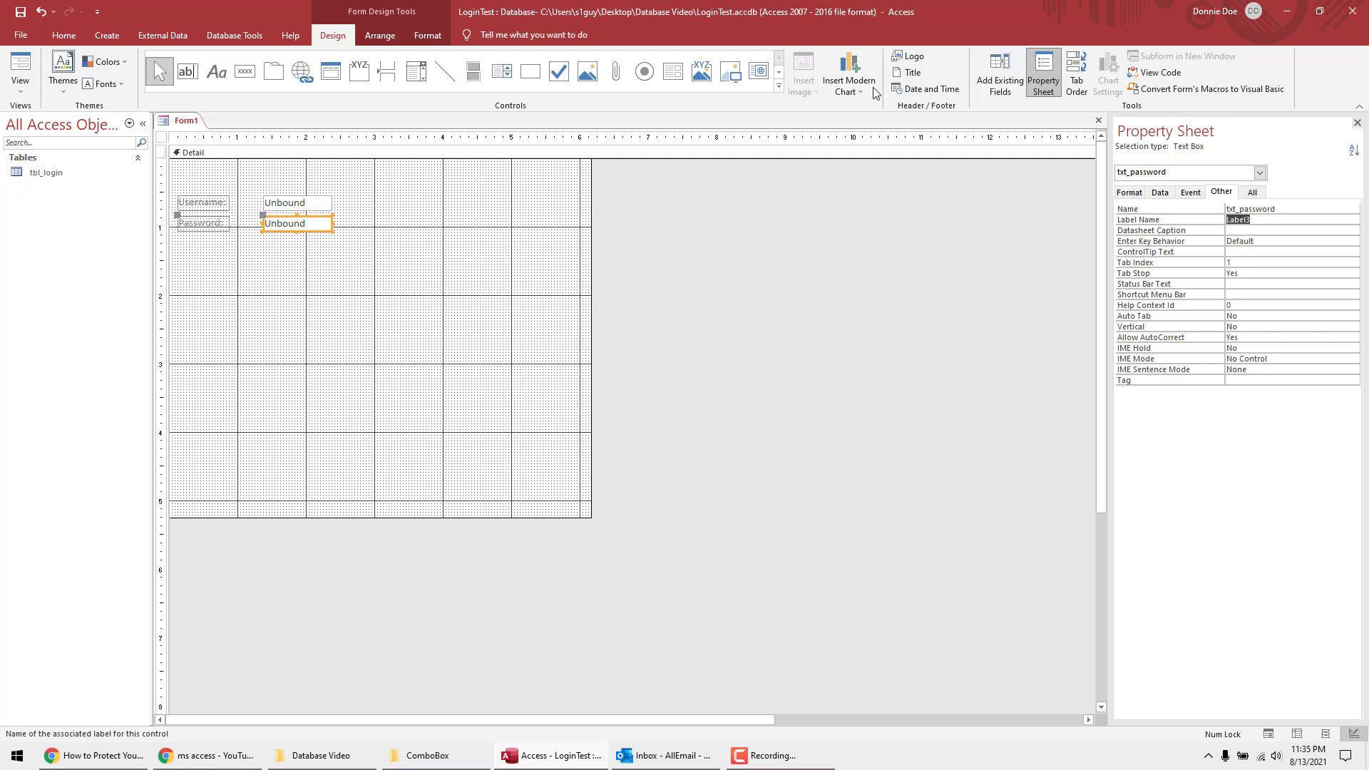
# Place a command button below the password field, skipping the wizard, captioned Login
pyautogui.click(244, 73)
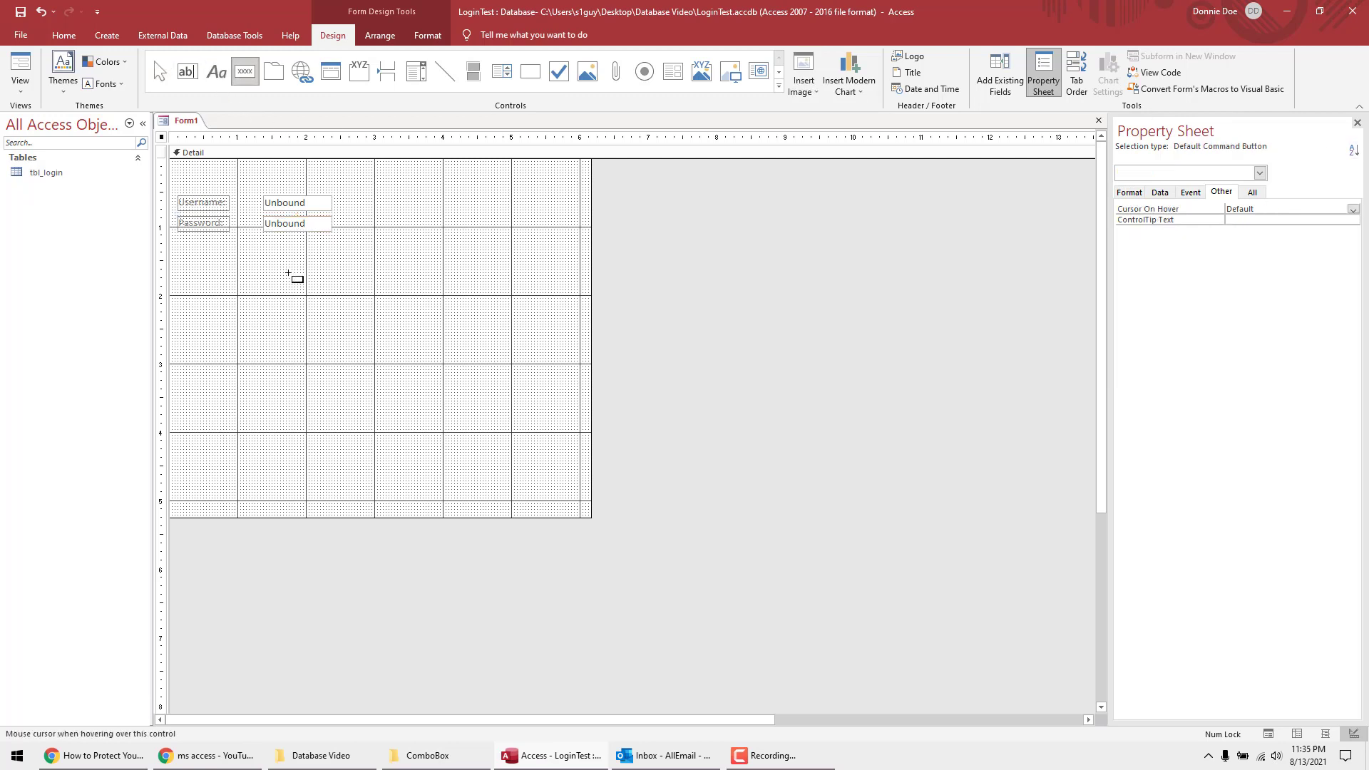
pyautogui.click(291, 274)
pyautogui.click(630, 378)
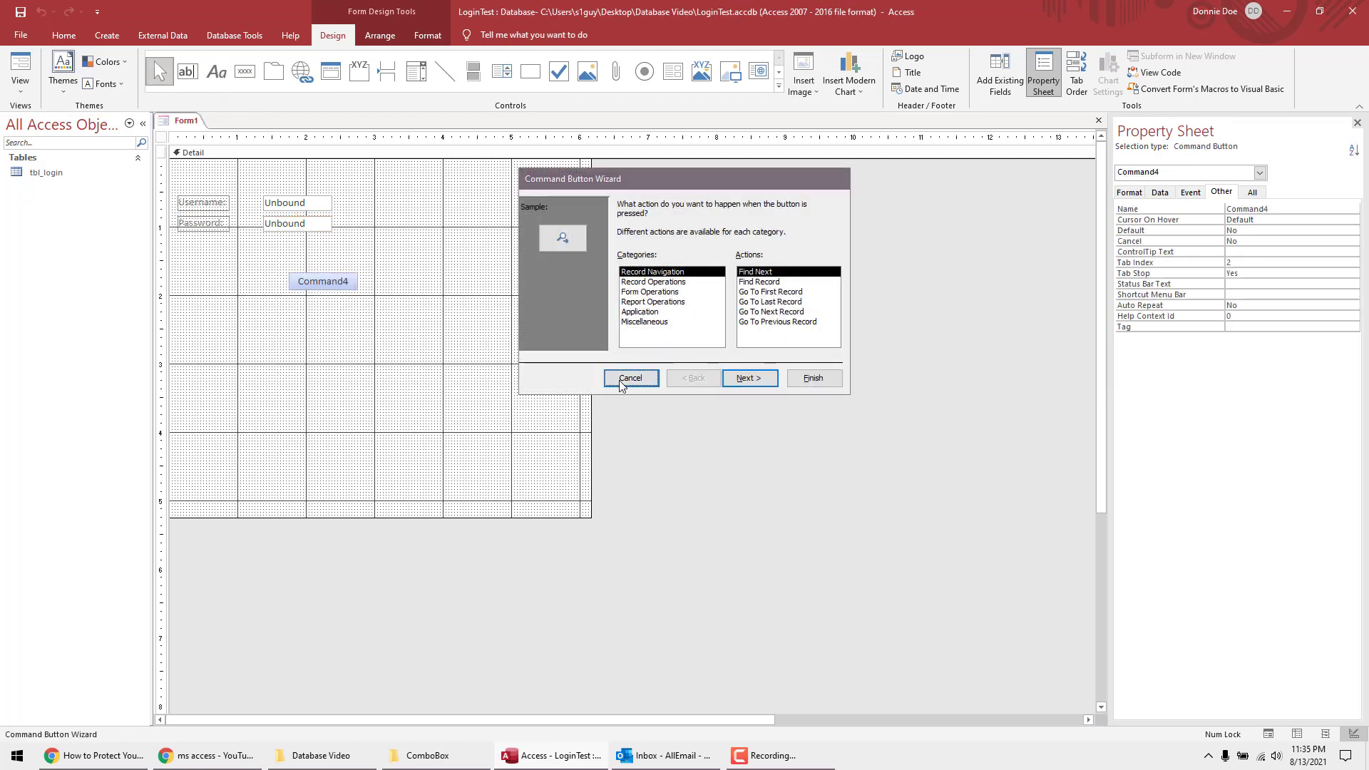
pyautogui.doubleClick(321, 280)
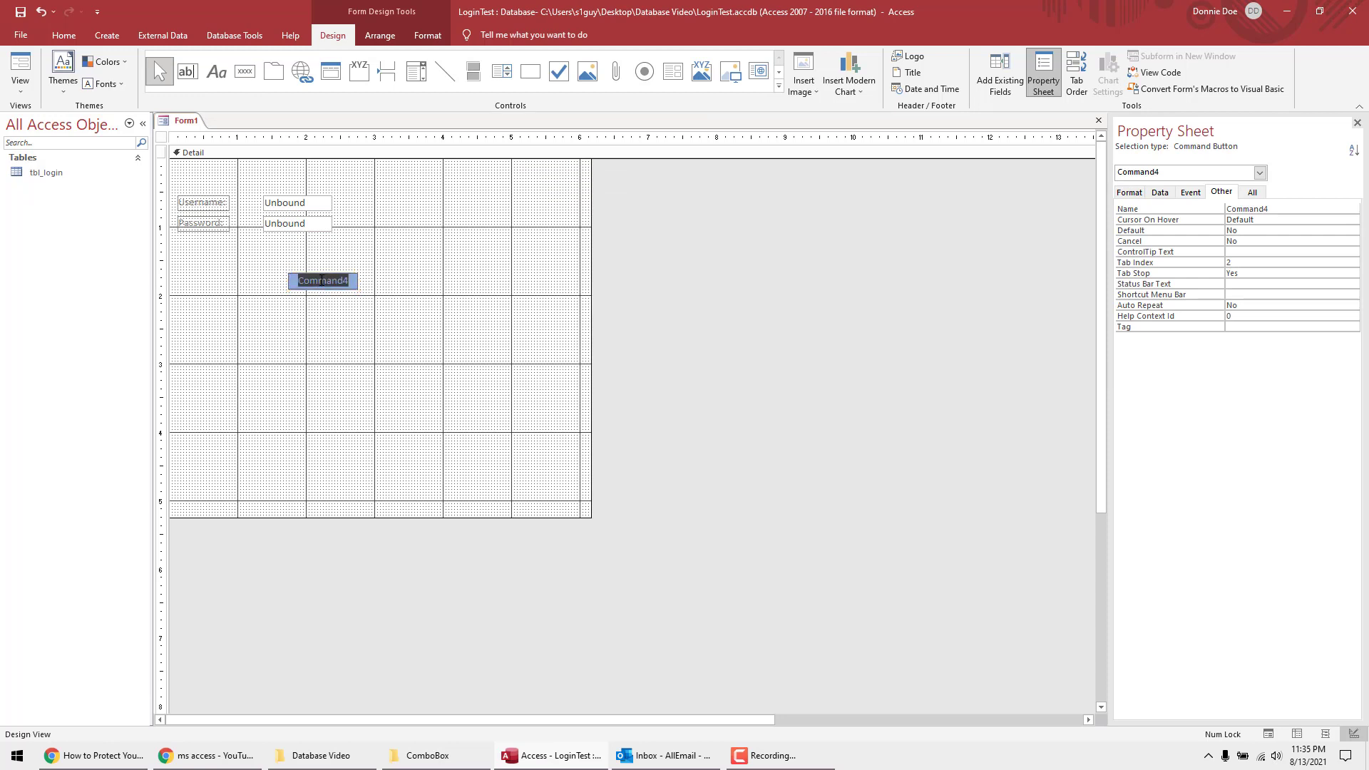
pyautogui.write('Login')
# Name the Login button cmd_login and copy it
pyautogui.click(1213, 211)
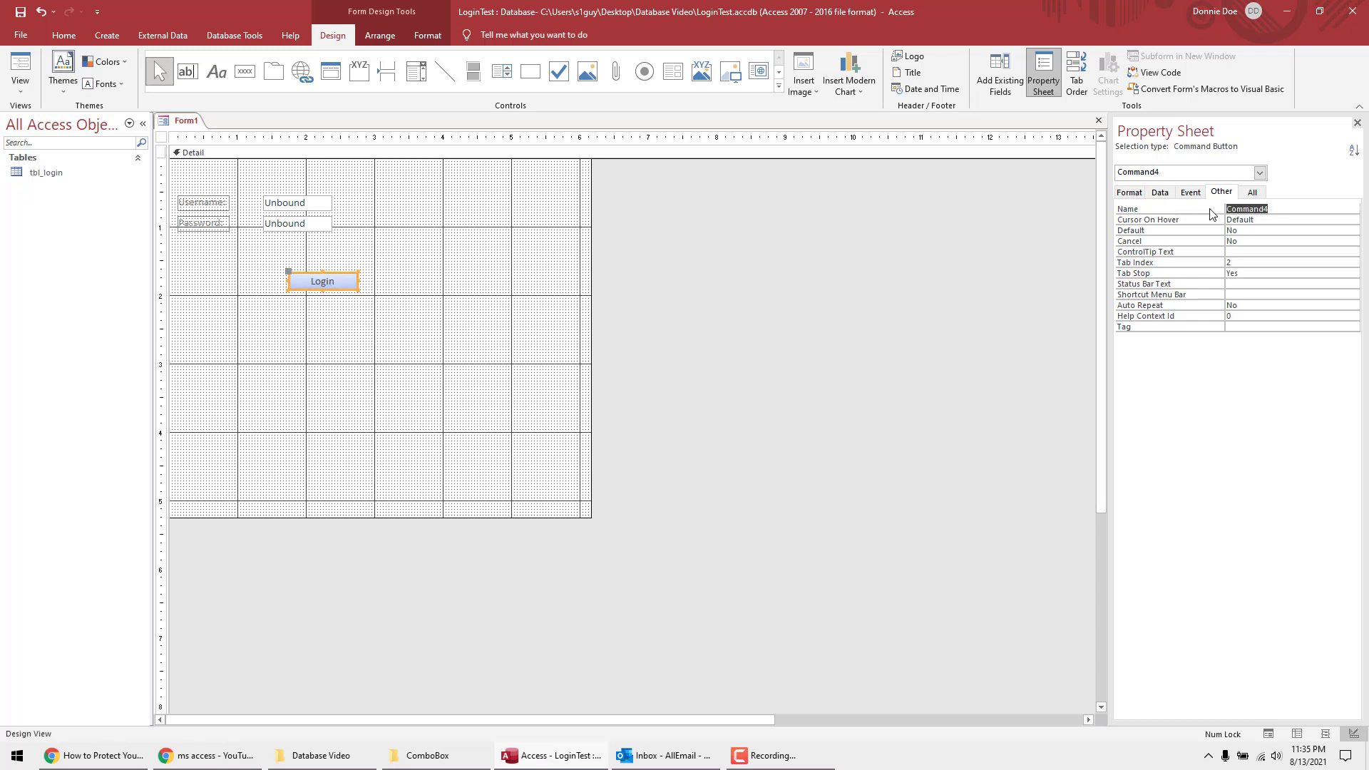
pyautogui.write('cmd')
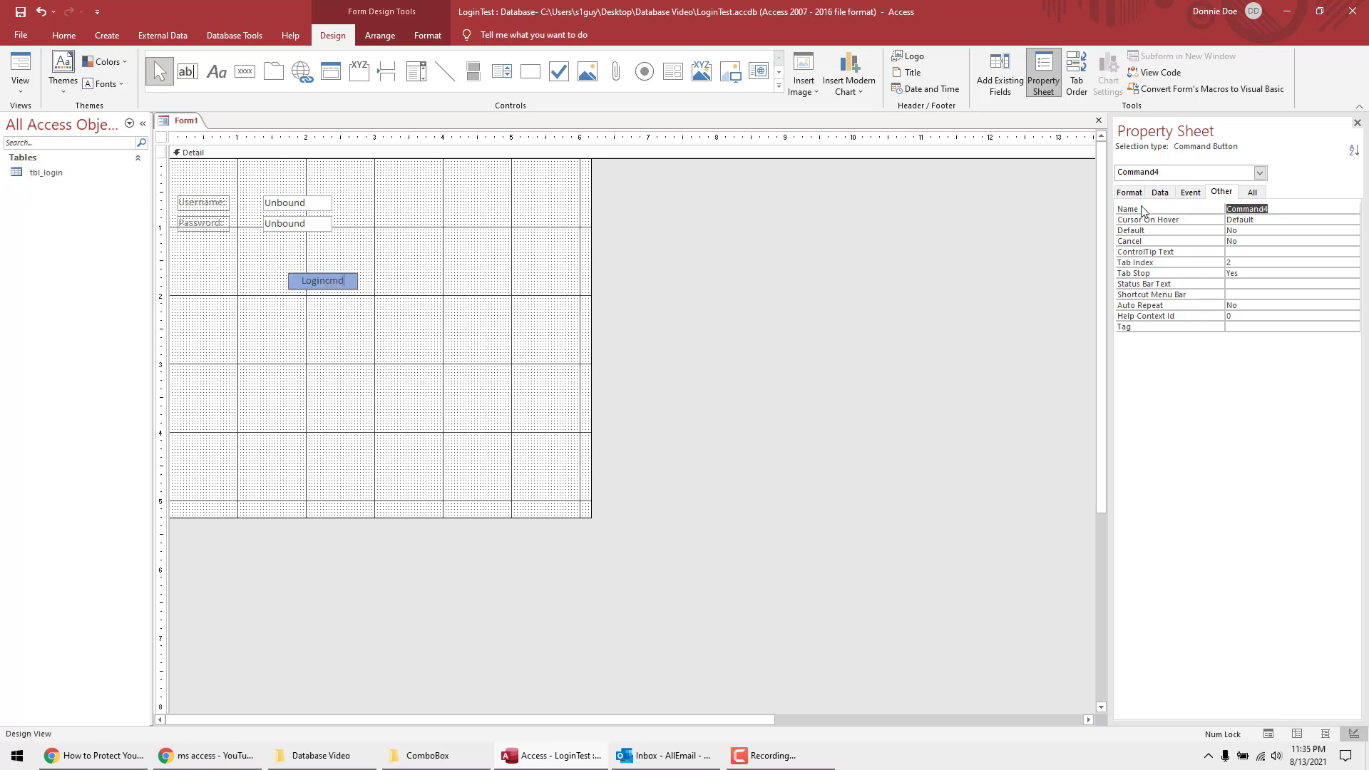
pyautogui.press('BackSpace')
pyautogui.press('BackSpace')
pyautogui.press('BackSpace')
pyautogui.click(485, 279)
pyautogui.click(324, 281)
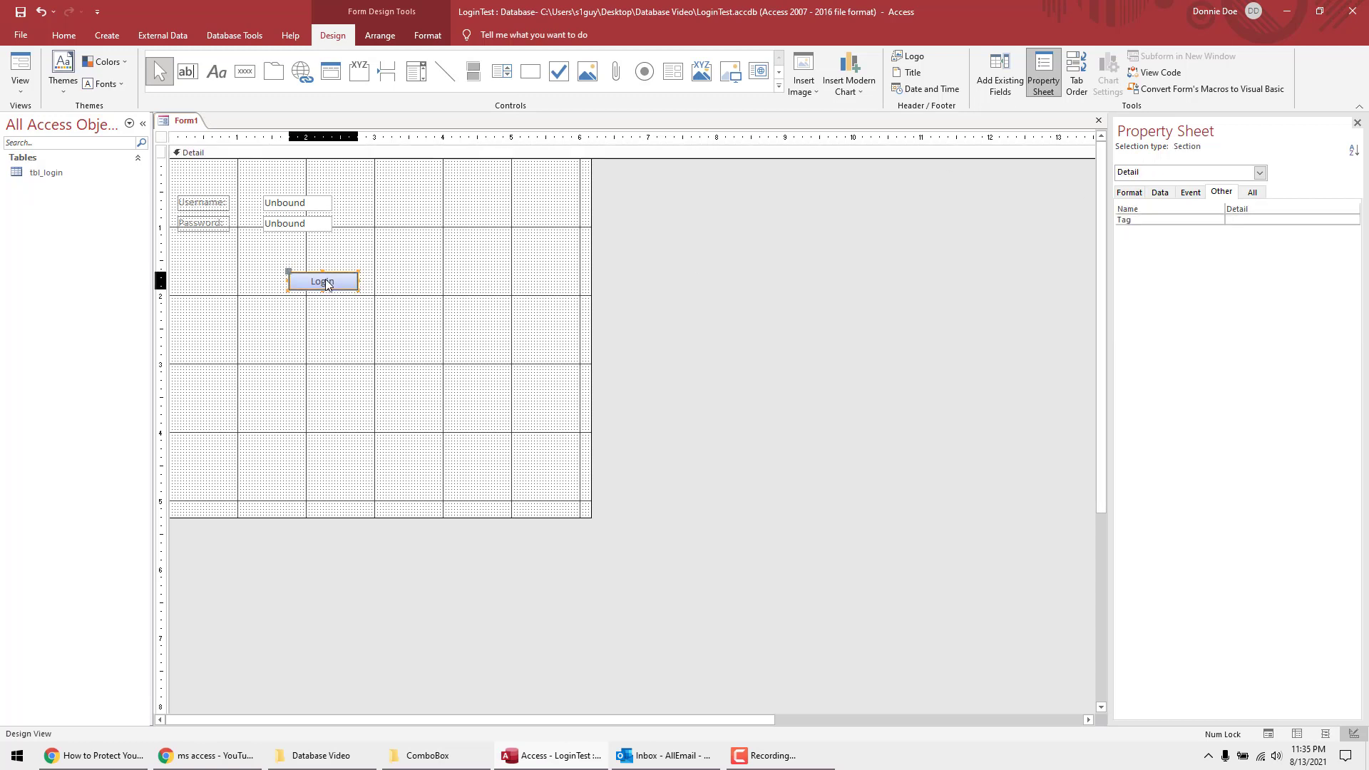
pyautogui.click(1215, 210)
pyautogui.write('cmd')
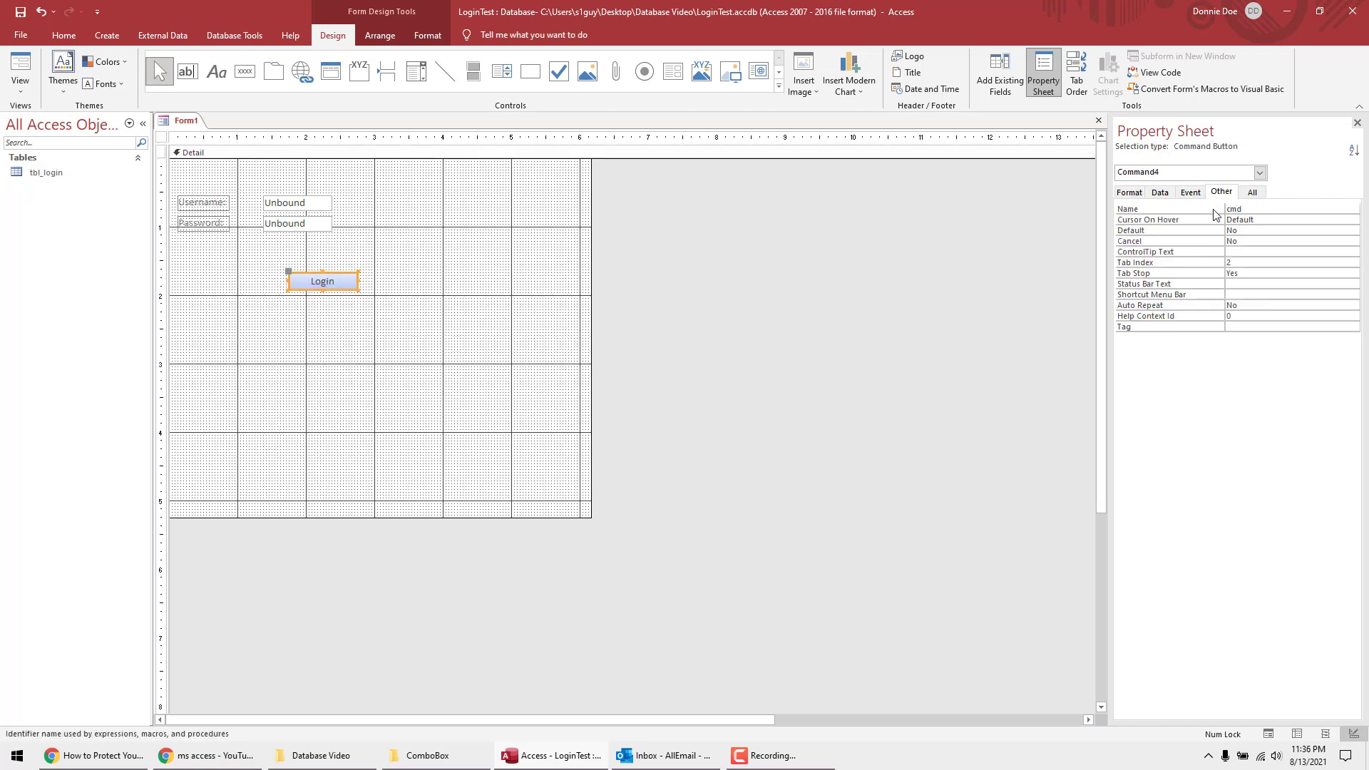
pyautogui.write('_login')
pyautogui.press('Return')
pyautogui.click(379, 362)
pyautogui.click(325, 281)
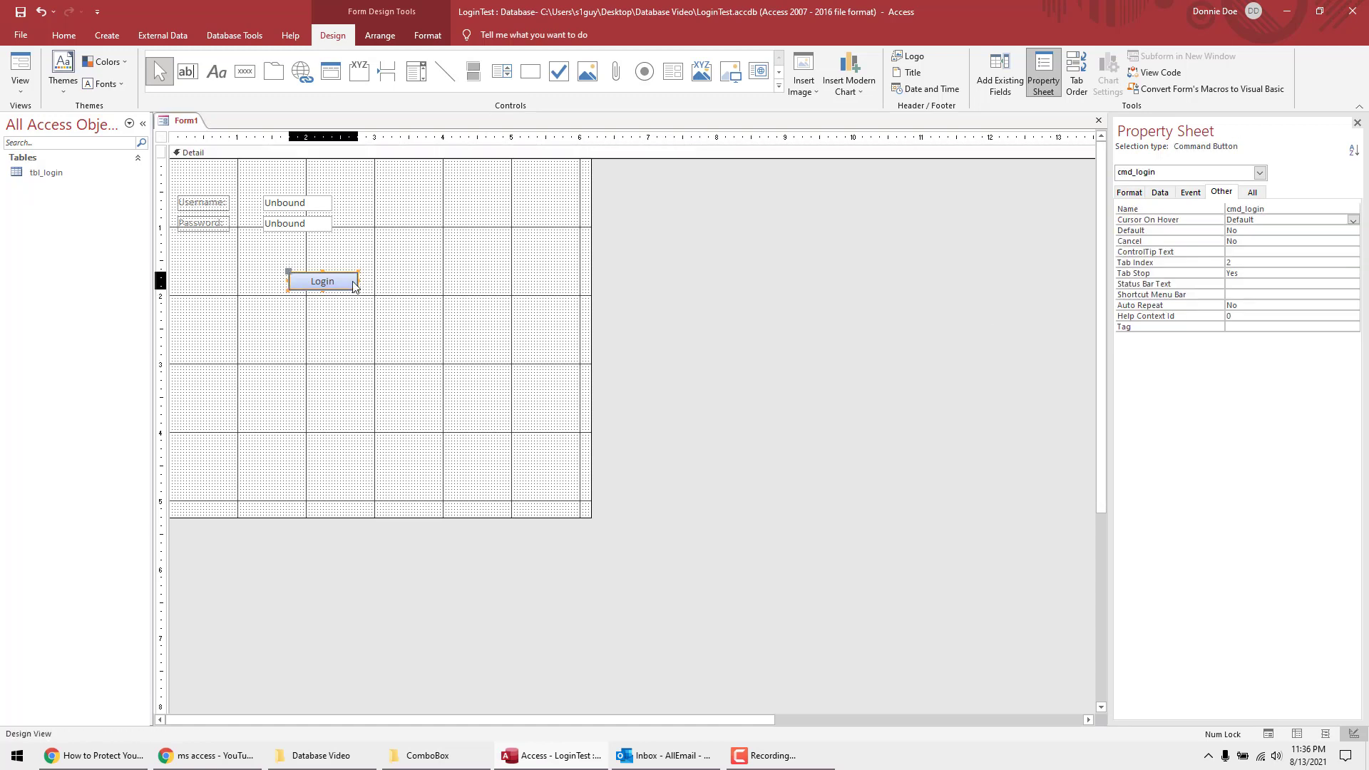
pyautogui.hotkey('ctrl', 'c')
# Paste the Login copy to its right, caption it Cancel and name it cmd_cancel
pyautogui.hotkey('ctrl', 'v')
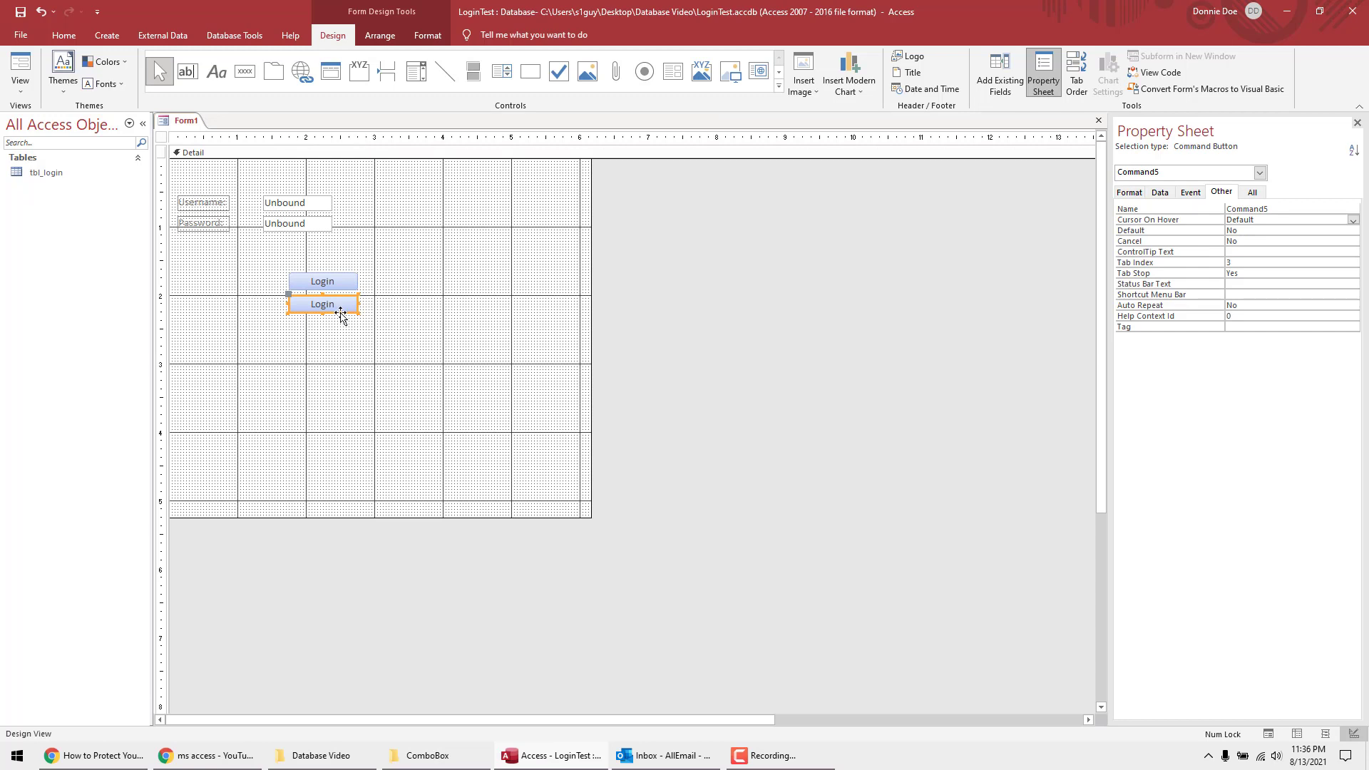
pyautogui.moveTo(341, 308); pyautogui.dragTo(416, 284)
pyautogui.doubleClick(416, 284)
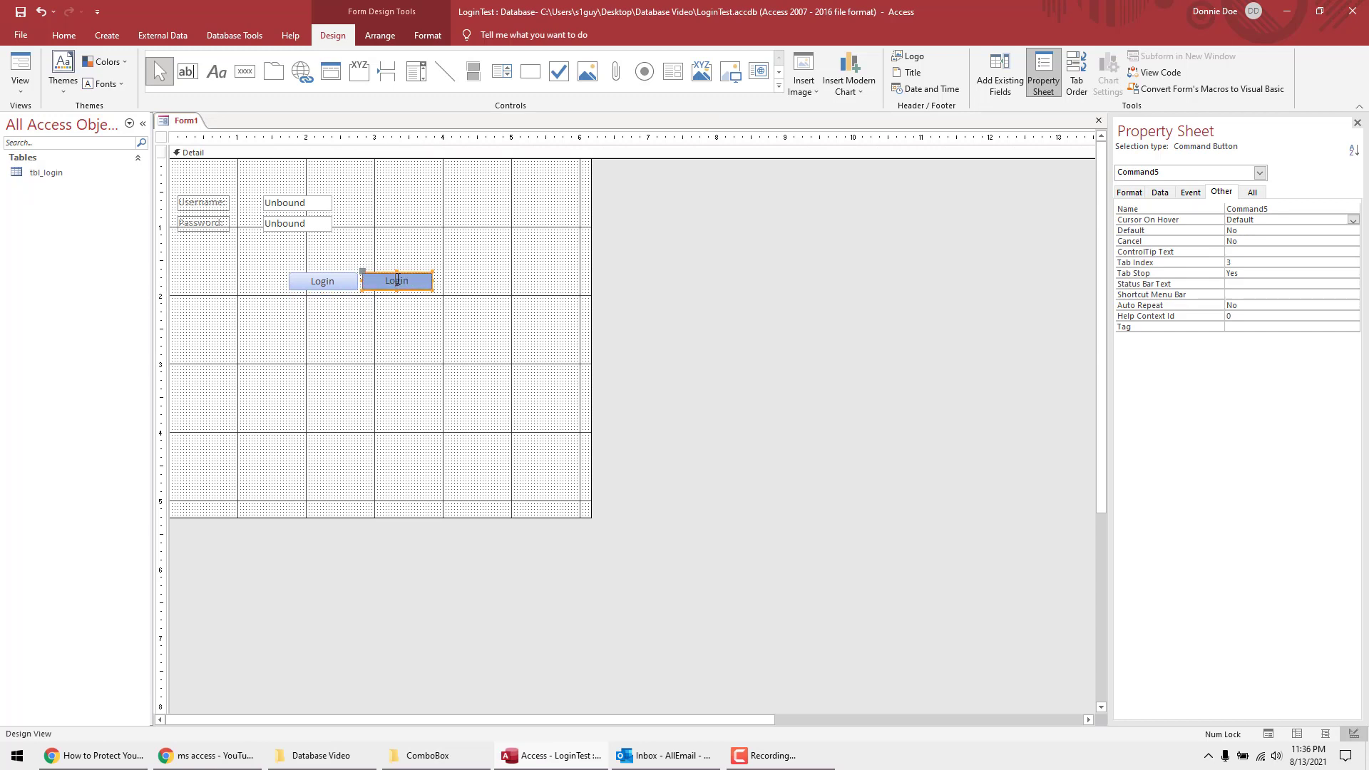
pyautogui.write('Cancel')
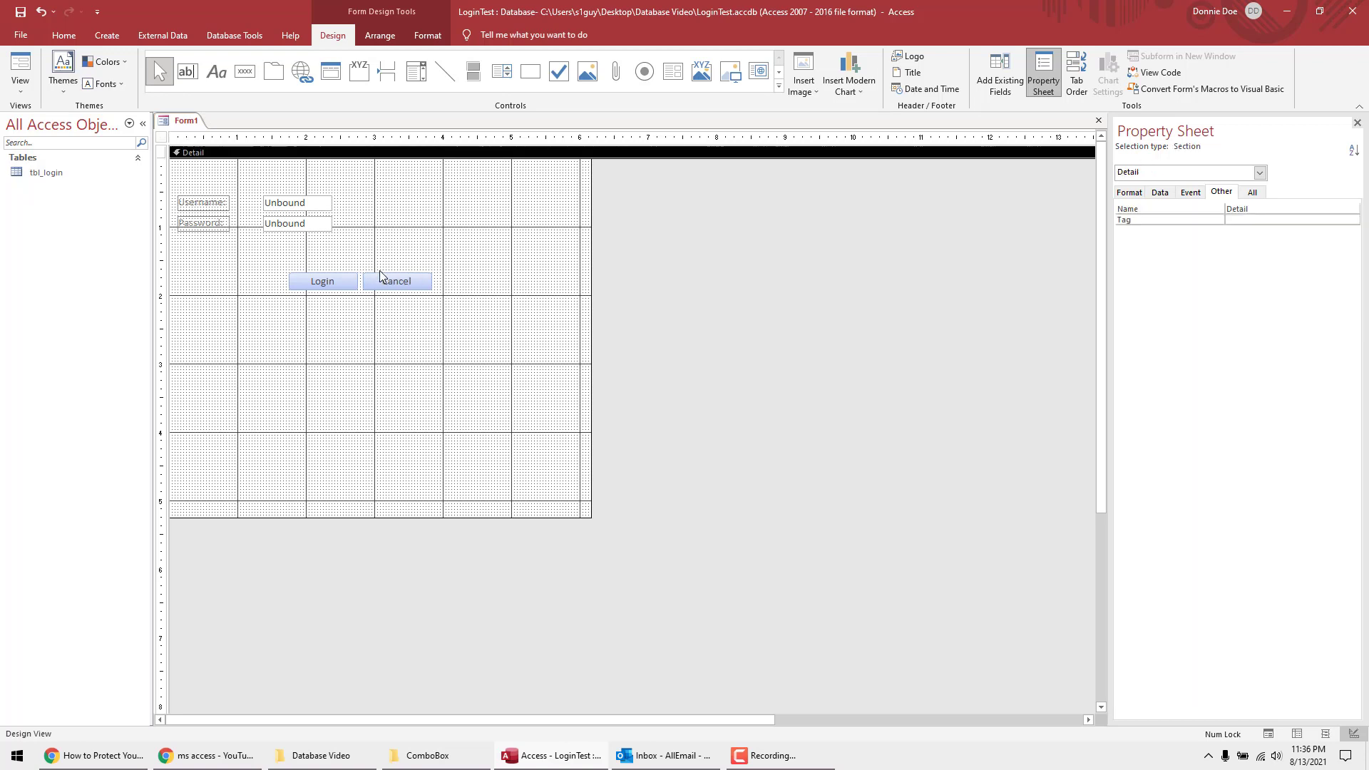
pyautogui.click(389, 281)
pyautogui.click(1209, 211)
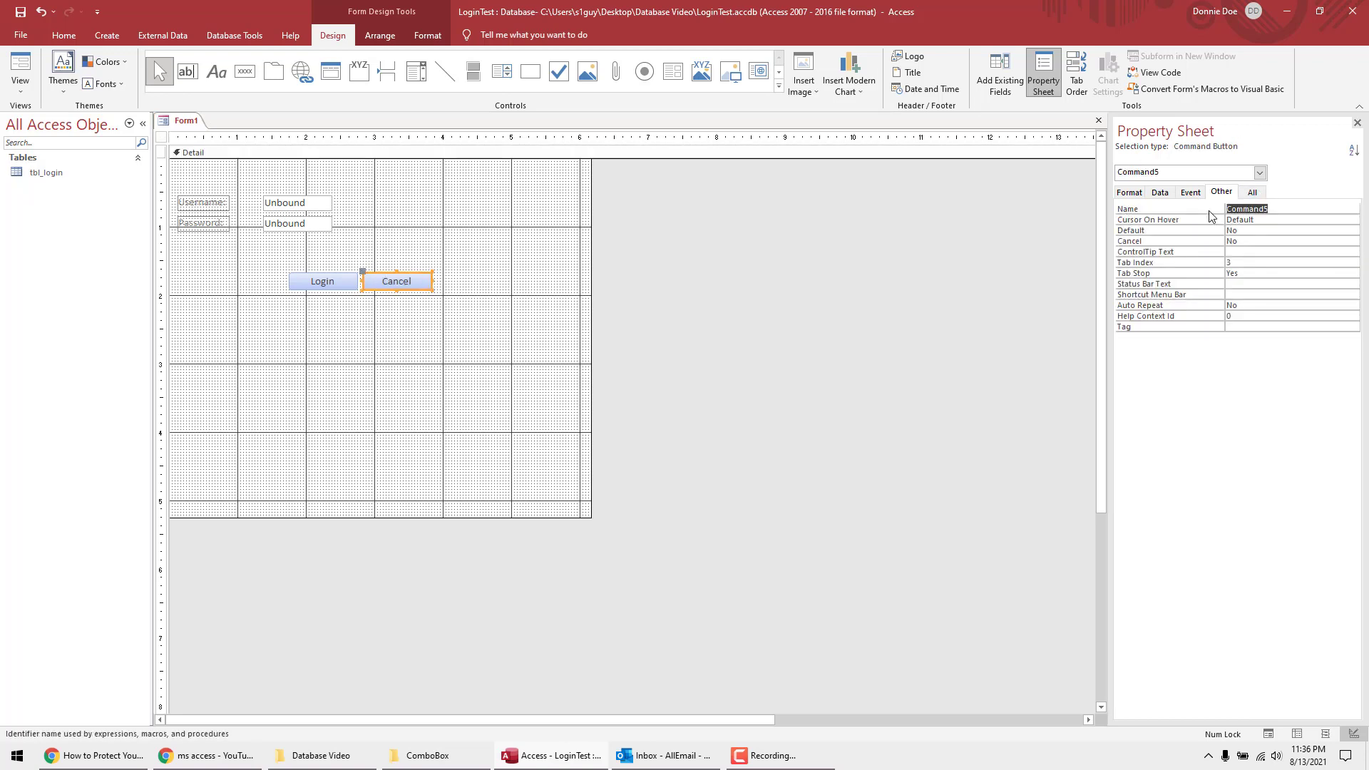
pyautogui.write('cmd_cancel')
pyautogui.press('Return')
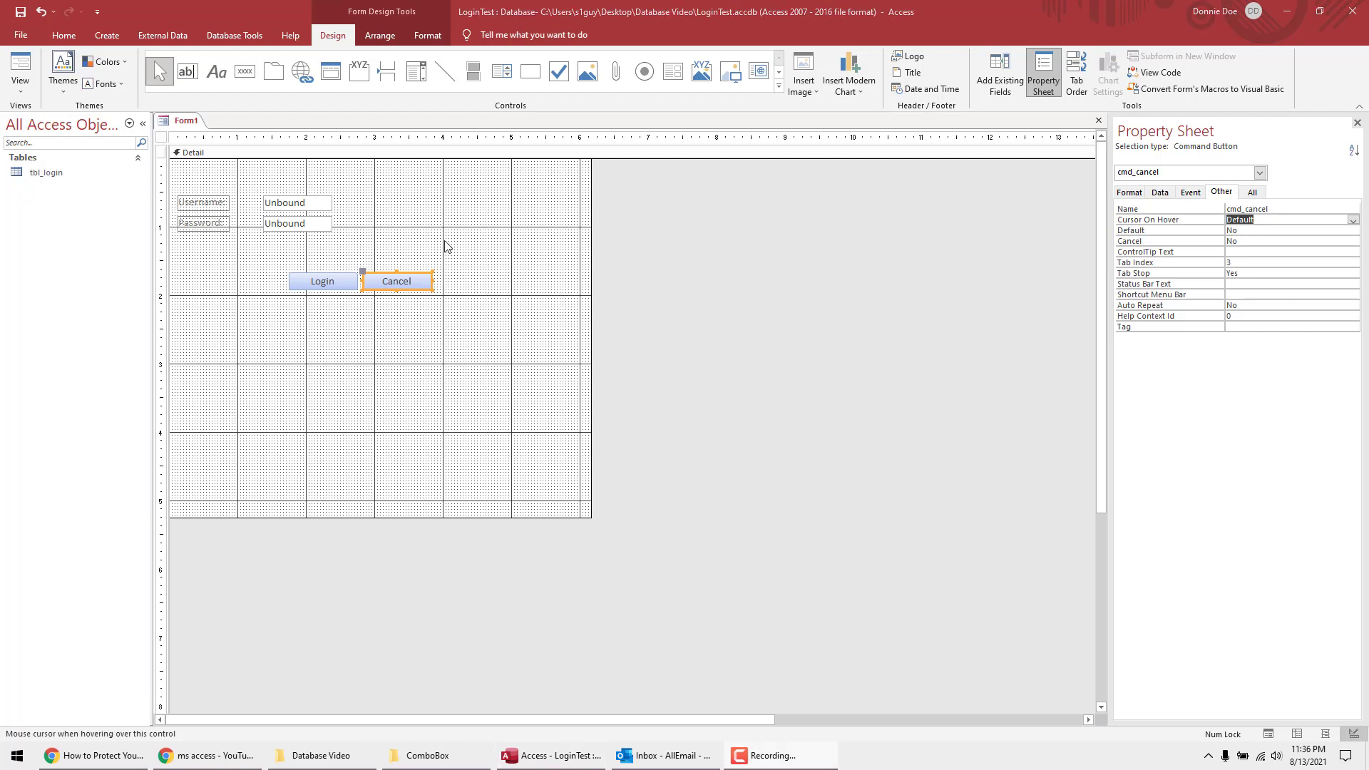
pyautogui.click(407, 244)
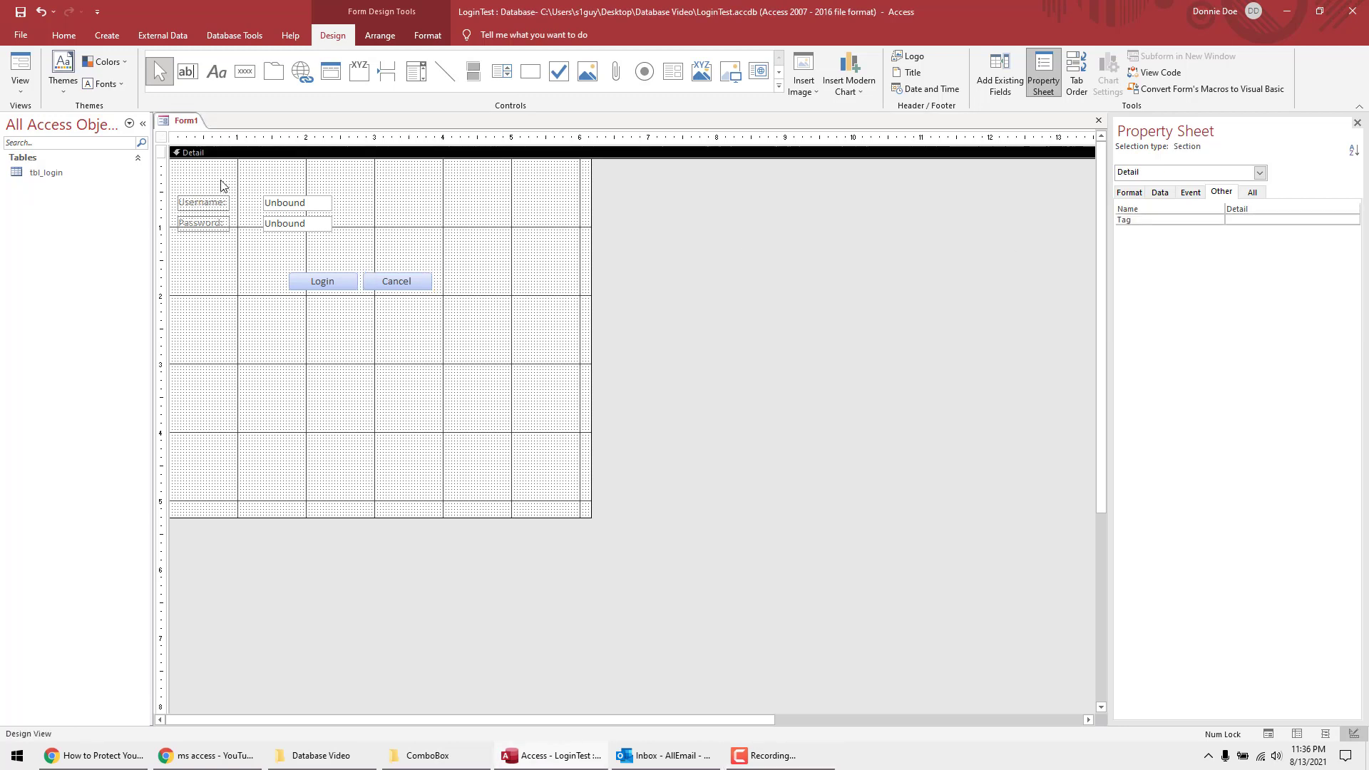
# Shrink the Detail section to just below the buttons and narrow its width
pyautogui.moveTo(205, 183); pyautogui.dragTo(363, 205)
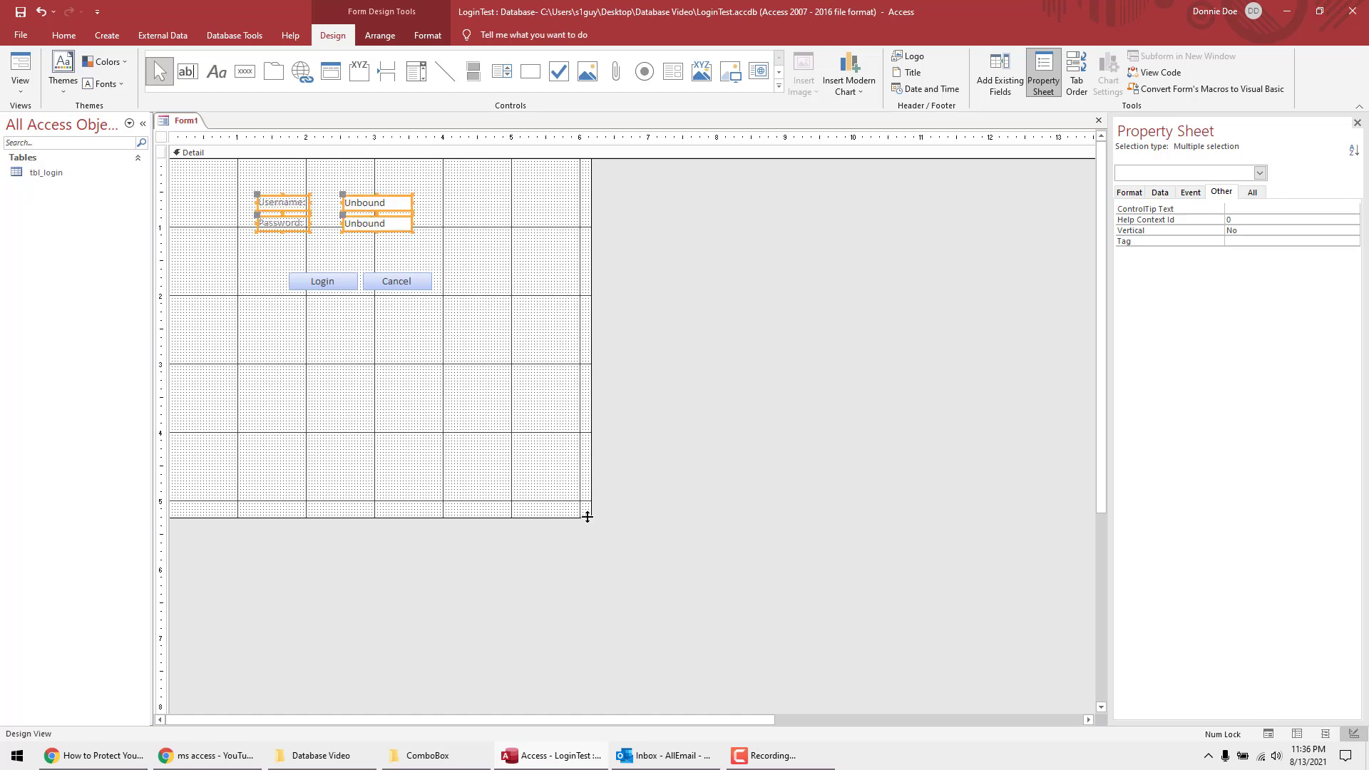
pyautogui.moveTo(588, 517); pyautogui.dragTo(583, 332)
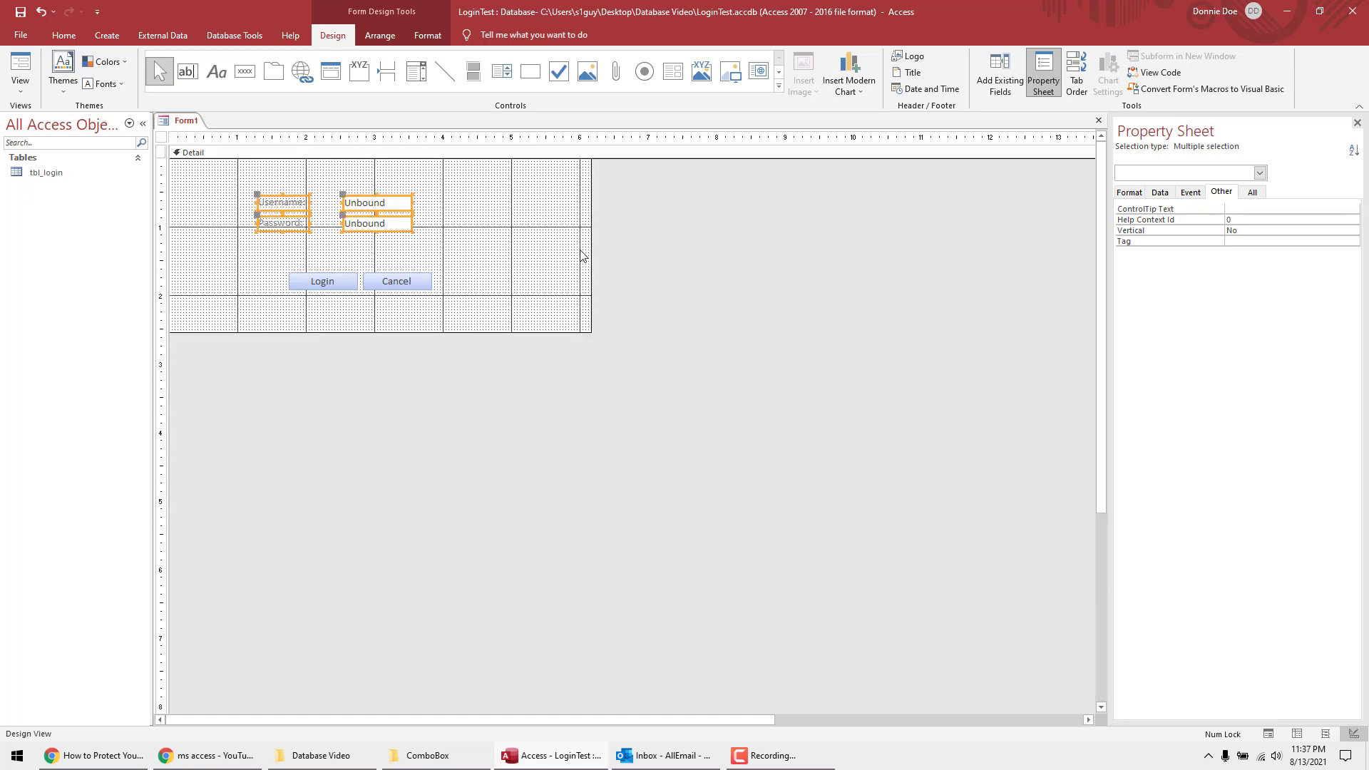
pyautogui.moveTo(590, 262); pyautogui.dragTo(554, 263)
# Move the Username and Password text boxes left against their labels
pyautogui.click(443, 207)
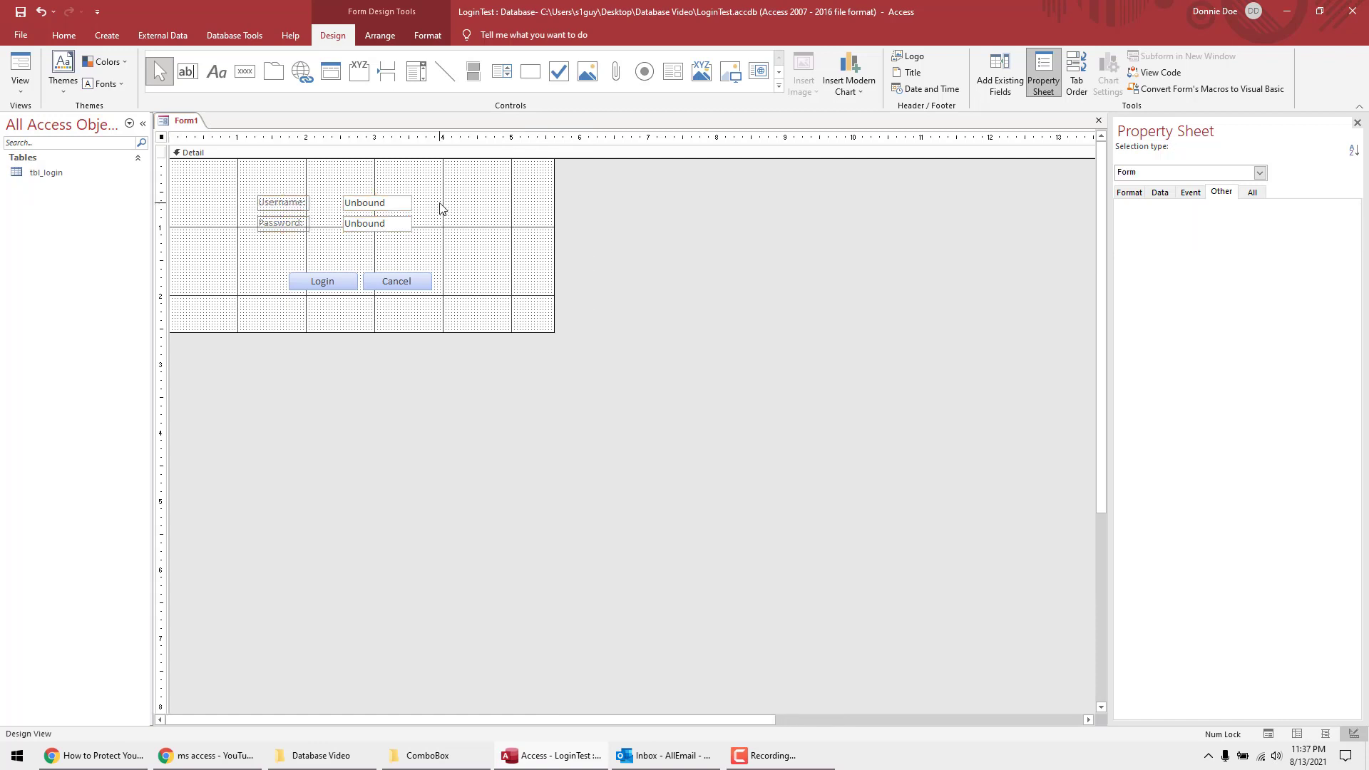
pyautogui.click(345, 206)
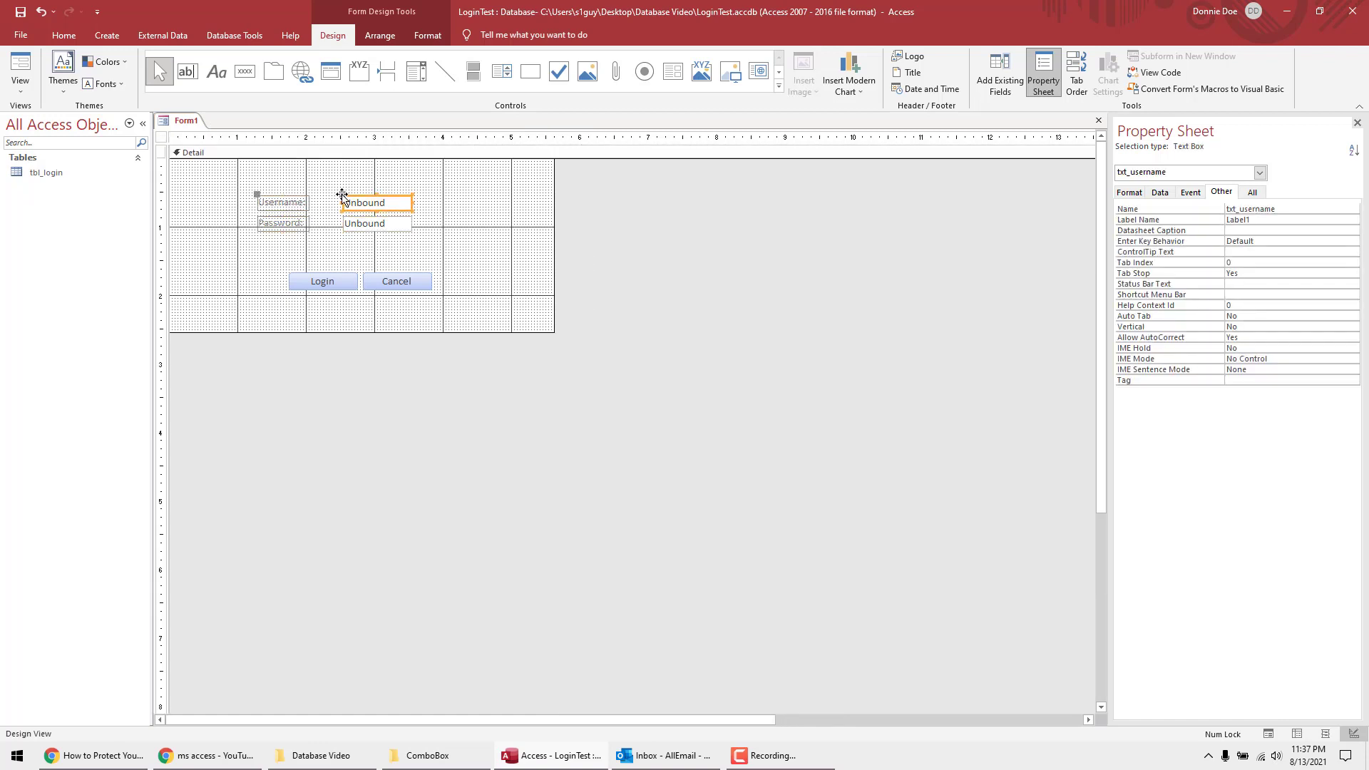
pyautogui.click(340, 187)
pyautogui.click(362, 209)
pyautogui.moveTo(343, 197); pyautogui.dragTo(312, 199)
pyautogui.click(364, 240)
pyautogui.click(351, 222)
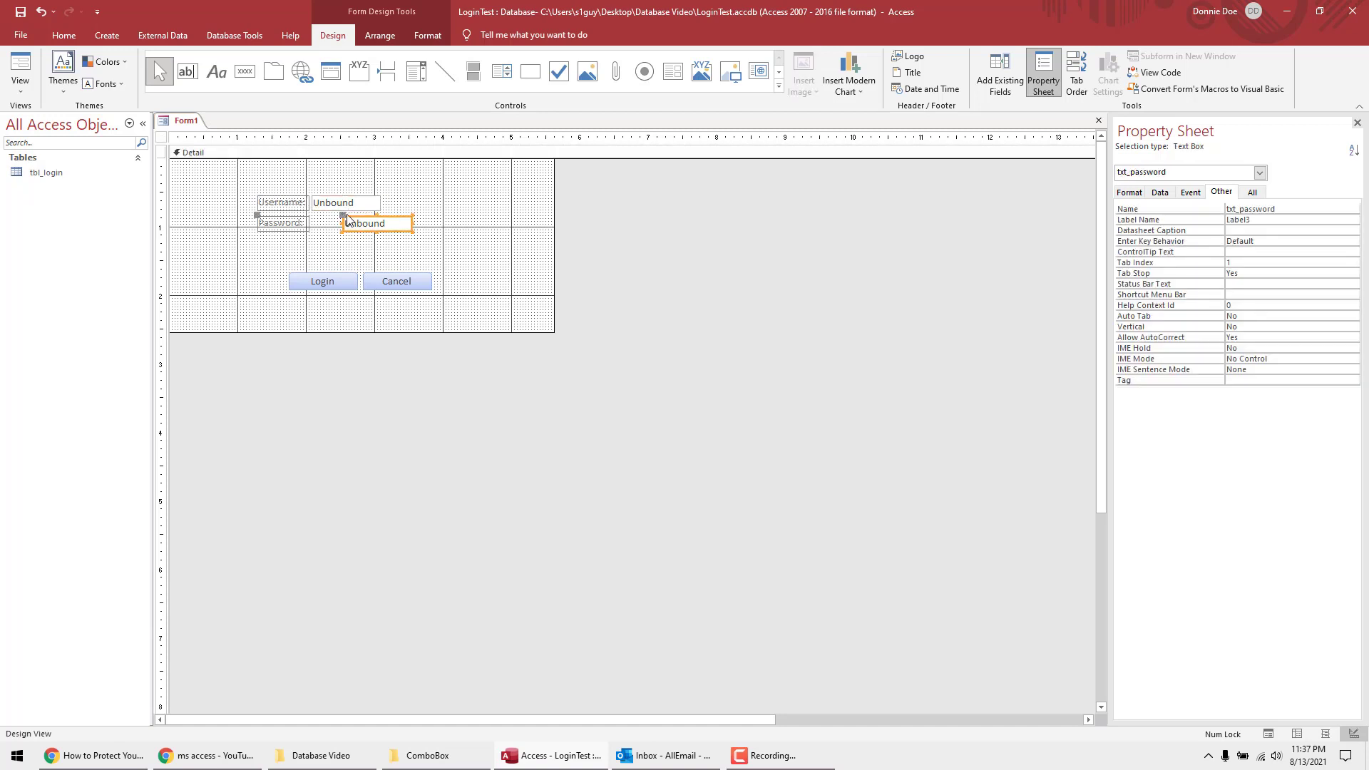
pyautogui.moveTo(343, 216); pyautogui.dragTo(312, 219)
pyautogui.click(399, 236)
pyautogui.moveTo(404, 225); pyautogui.dragTo(284, 244)
# Top-align the Password label with its text box
pyautogui.rightClick(340, 226)
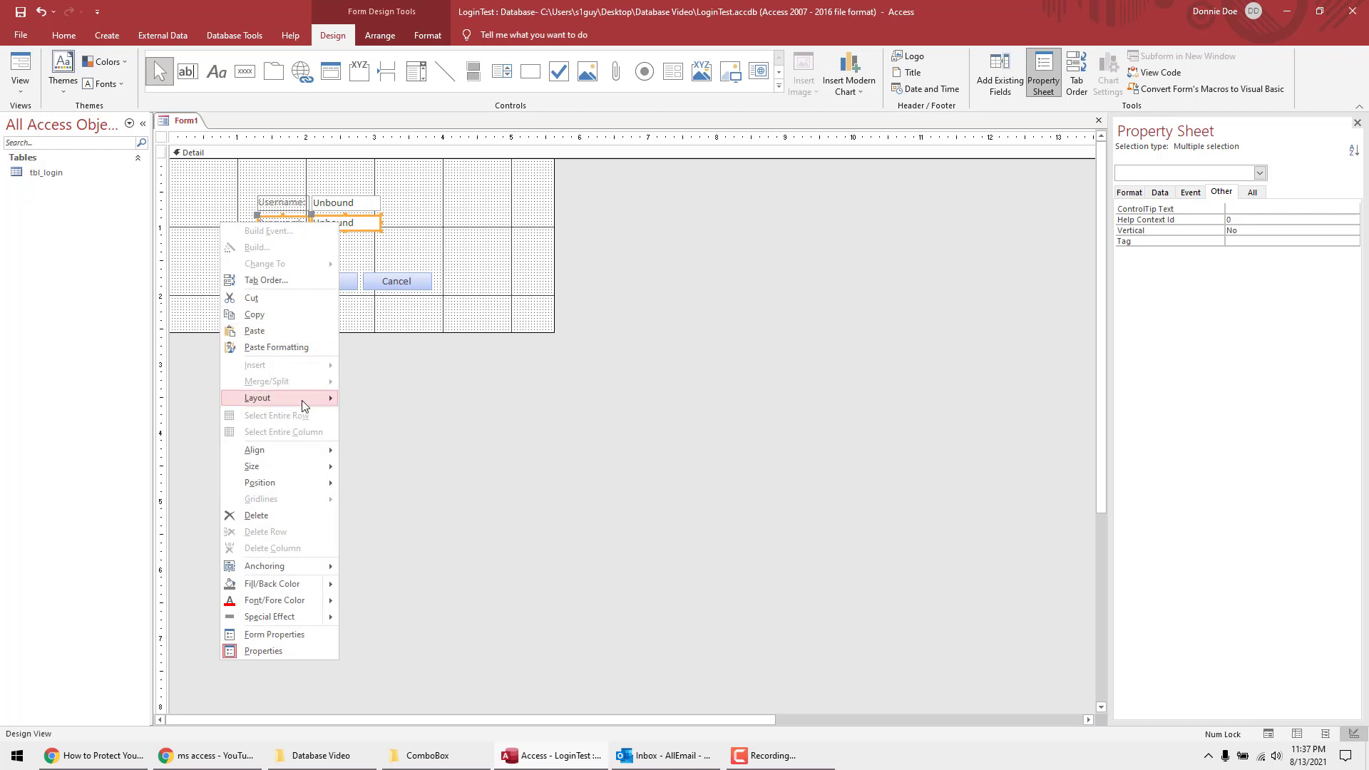
pyautogui.moveTo(292, 452)
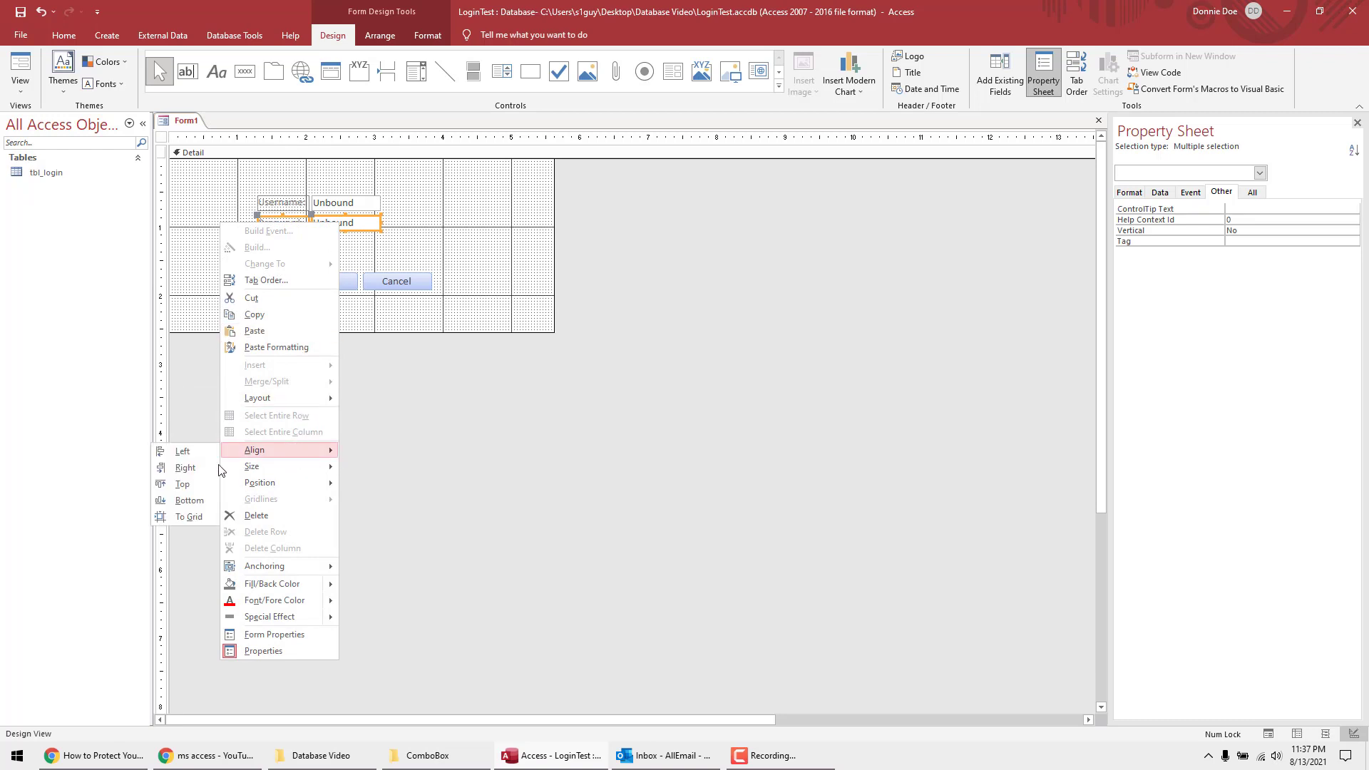
pyautogui.click(183, 500)
pyautogui.click(403, 211)
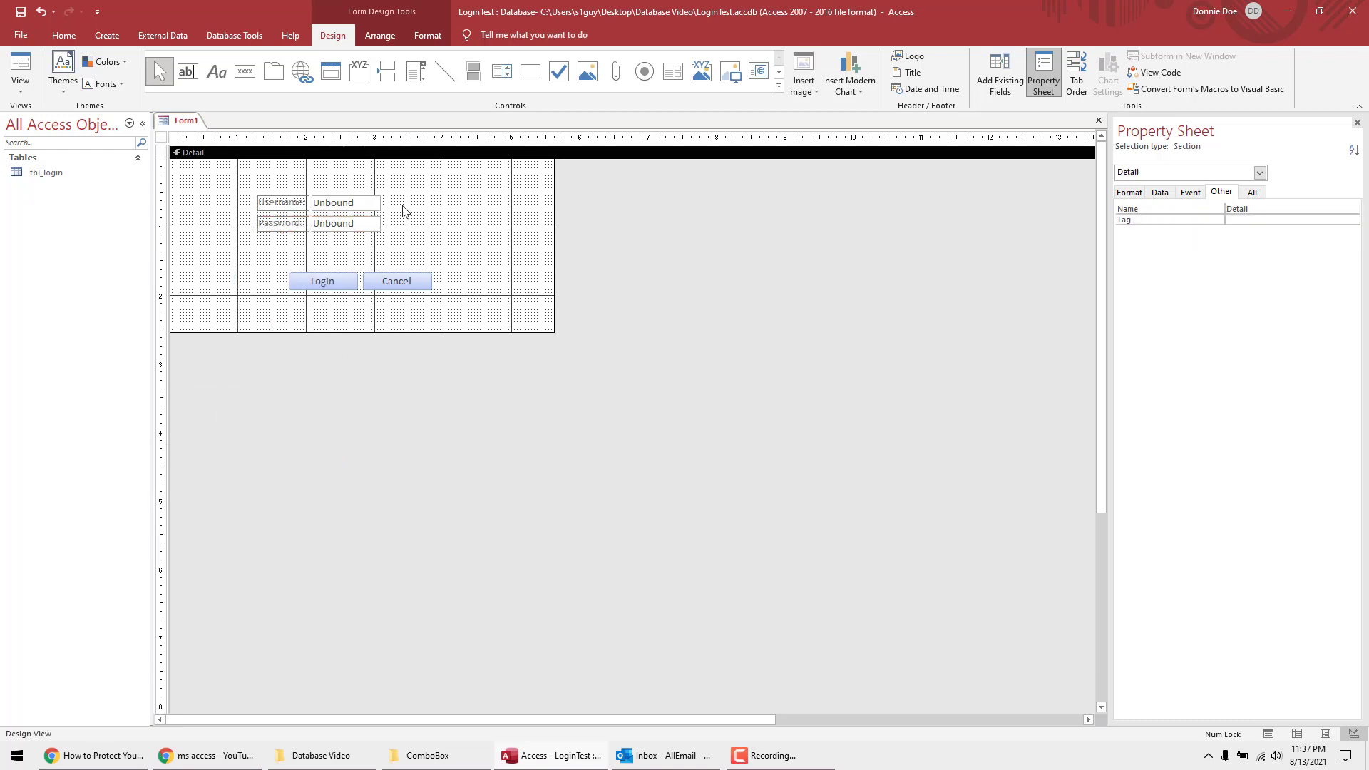
# Widen both text boxes to matching length, then select the Login and Cancel buttons
pyautogui.moveTo(394, 199); pyautogui.dragTo(435, 206)
pyautogui.hotkey('ctrl', 'z')
pyautogui.click(452, 275)
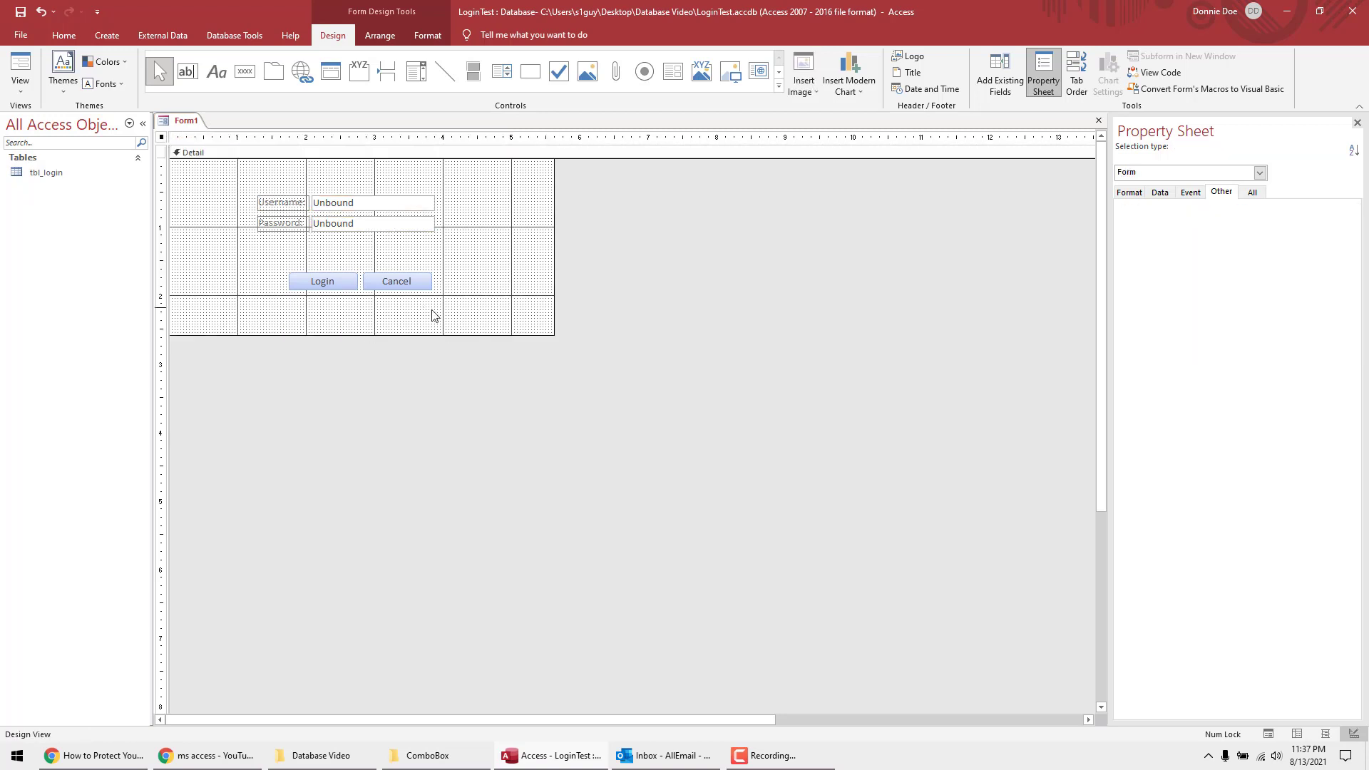
pyautogui.moveTo(455, 314); pyautogui.dragTo(374, 255)
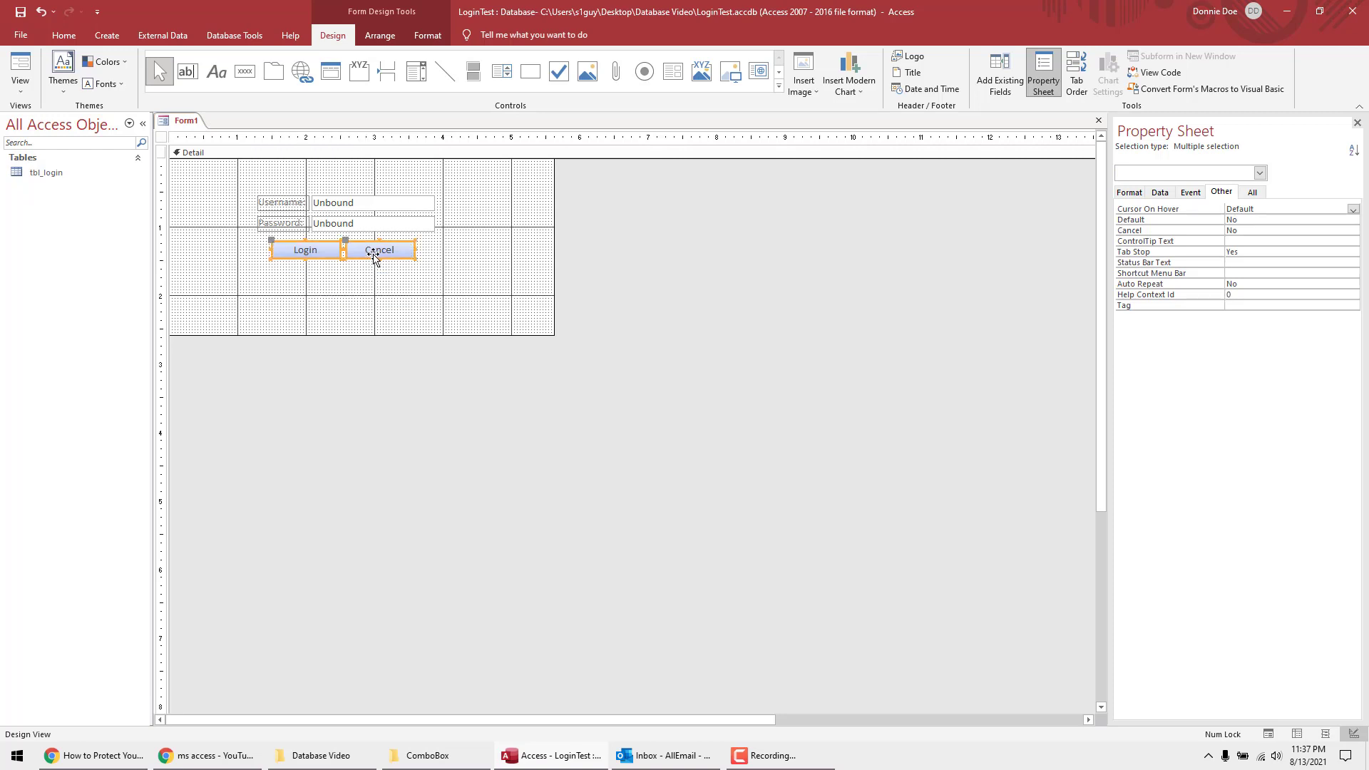
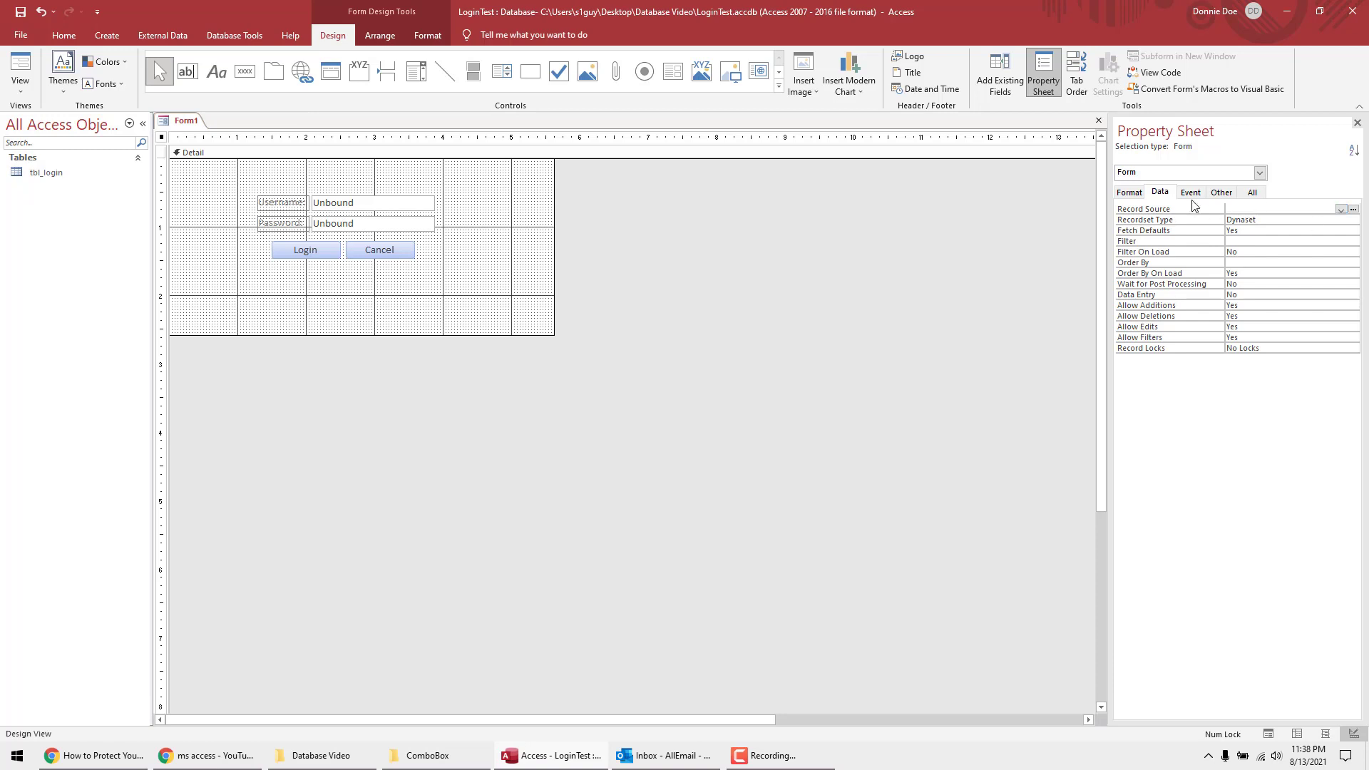
# Set the form's caption to Login
pyautogui.click(1130, 193)
pyautogui.click(1212, 209)
pyautogui.write('Login')
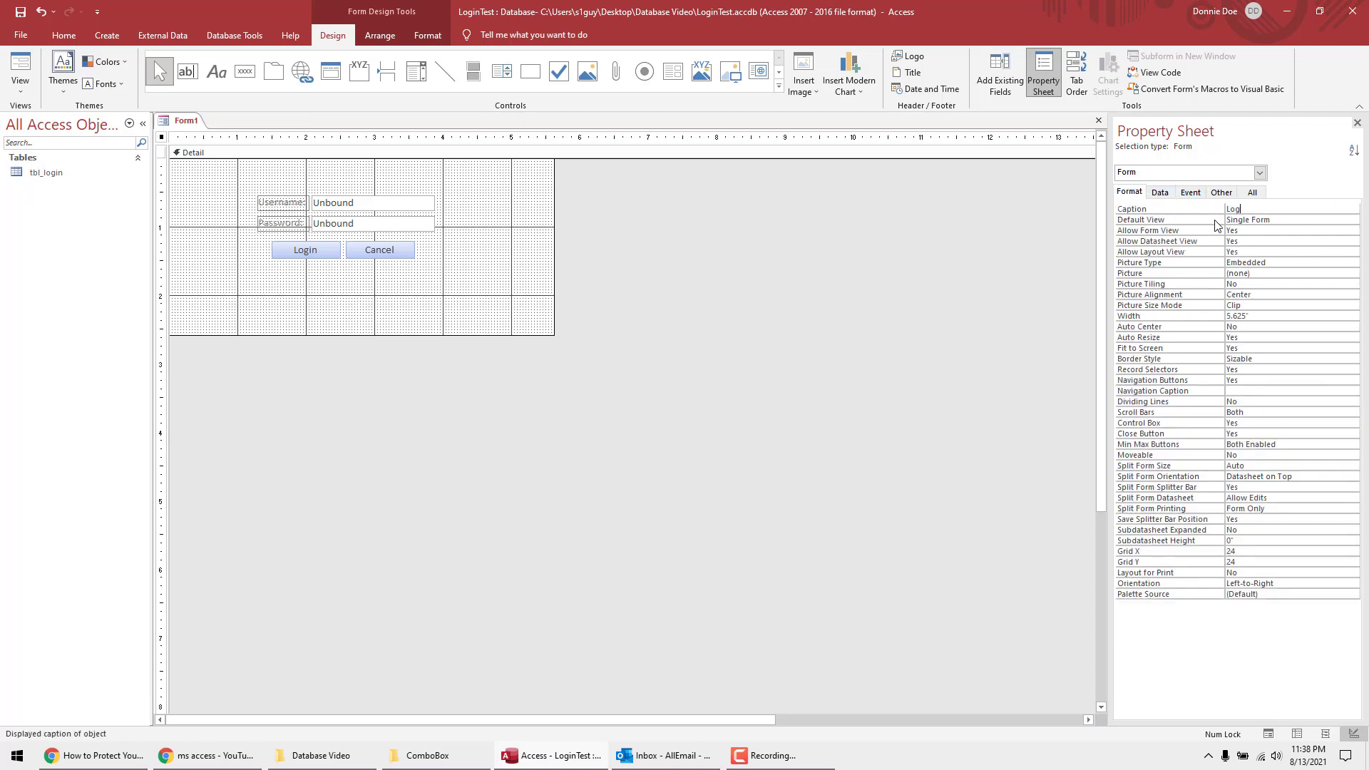
pyautogui.press('Return')
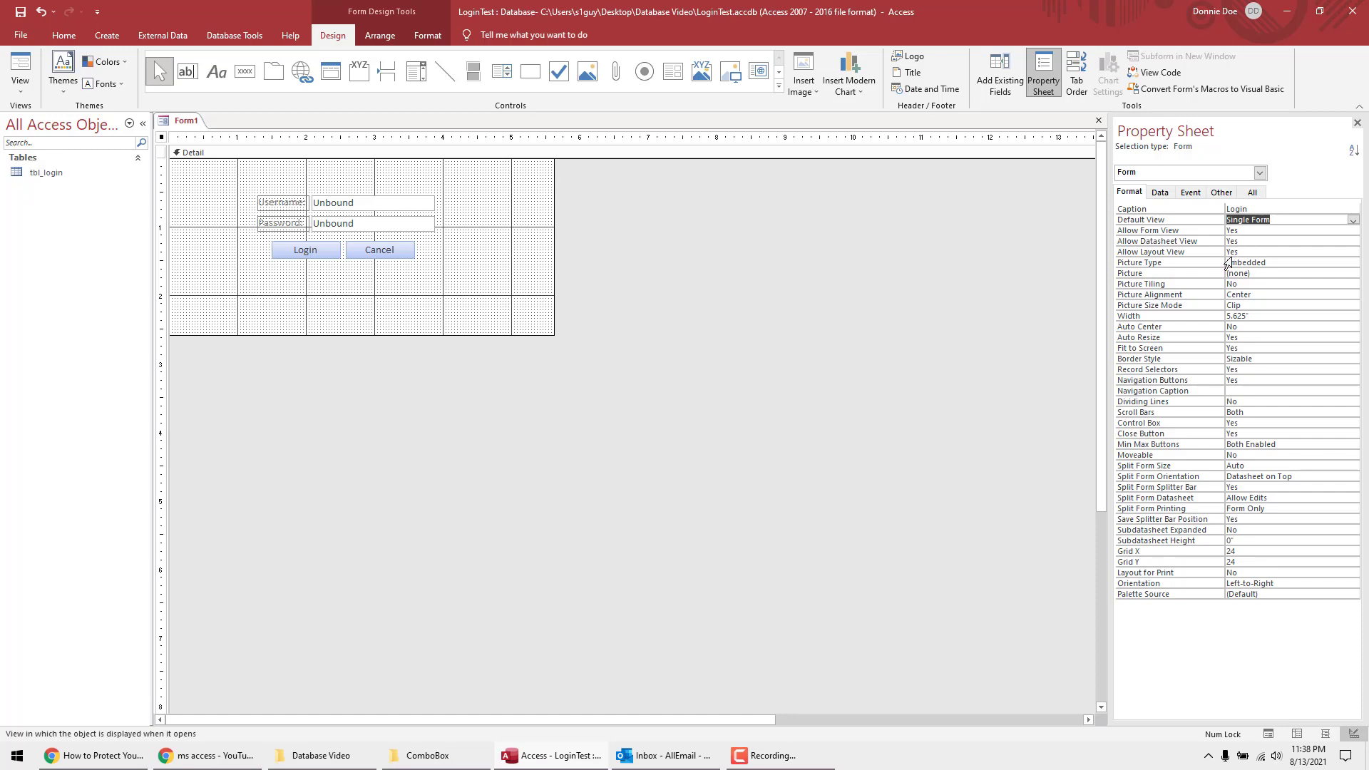
# Turn off record selectors, navigation buttons and close button; set Scroll Bars Neither, Border Style Dialog
pyautogui.doubleClick(1182, 376)
pyautogui.doubleClick(1178, 383)
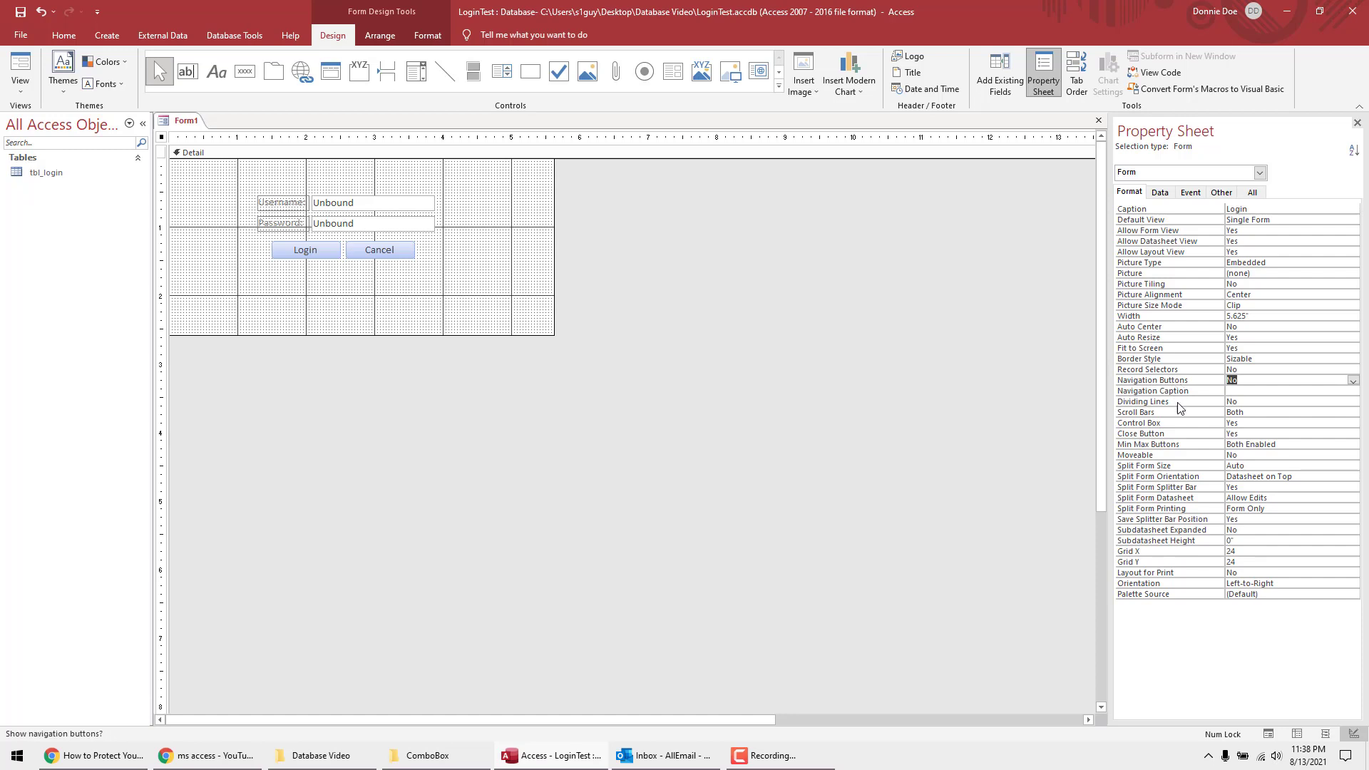
pyautogui.doubleClick(1175, 414)
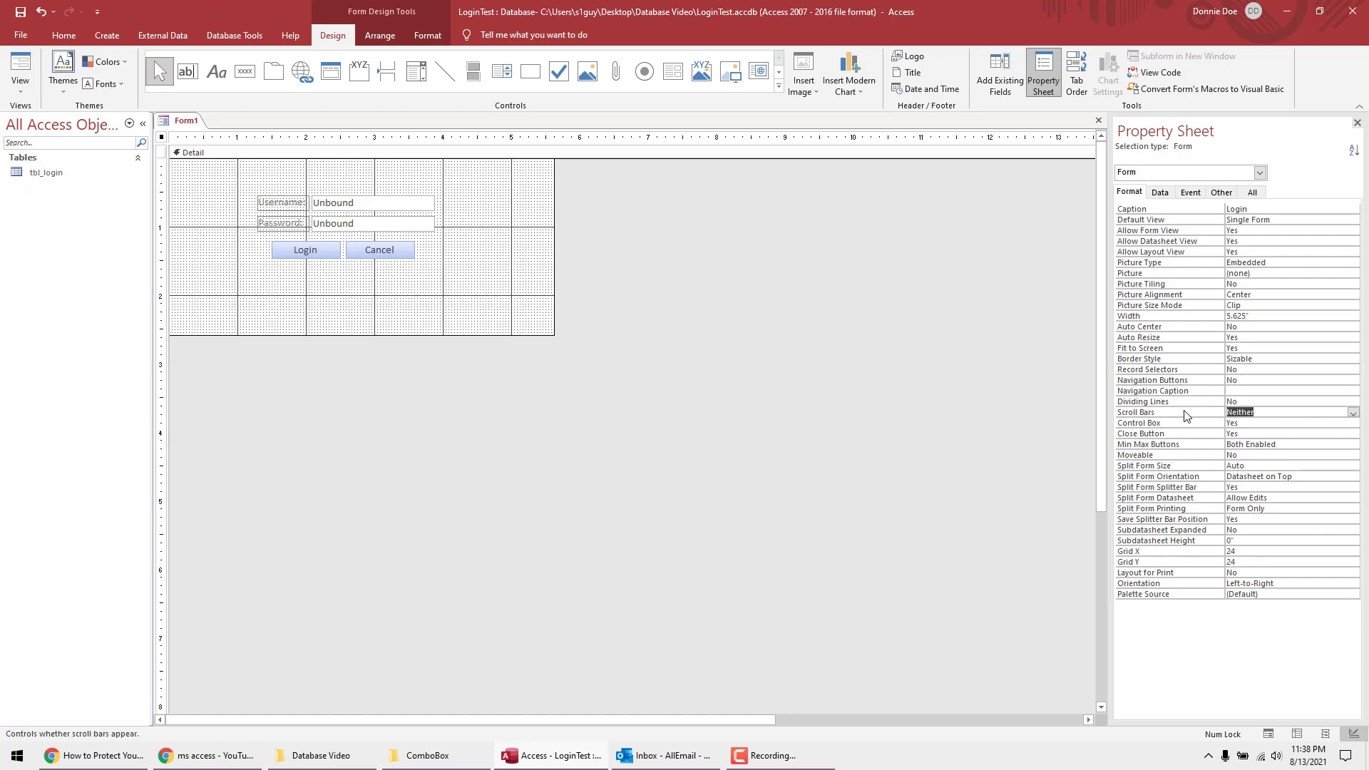
pyautogui.click(1352, 413)
pyautogui.click(1353, 415)
pyautogui.click(1159, 360)
pyautogui.write('dialog')
pyautogui.press('Return')
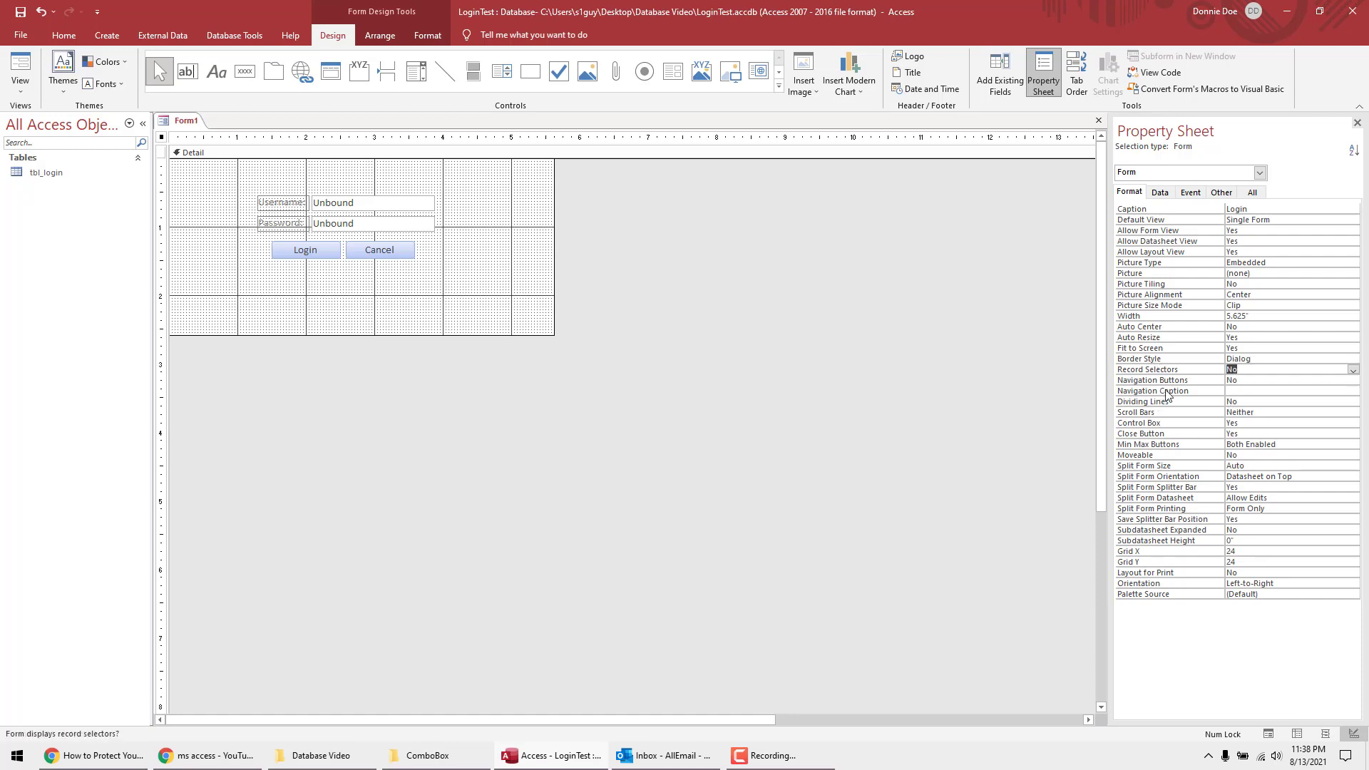
pyautogui.doubleClick(1170, 435)
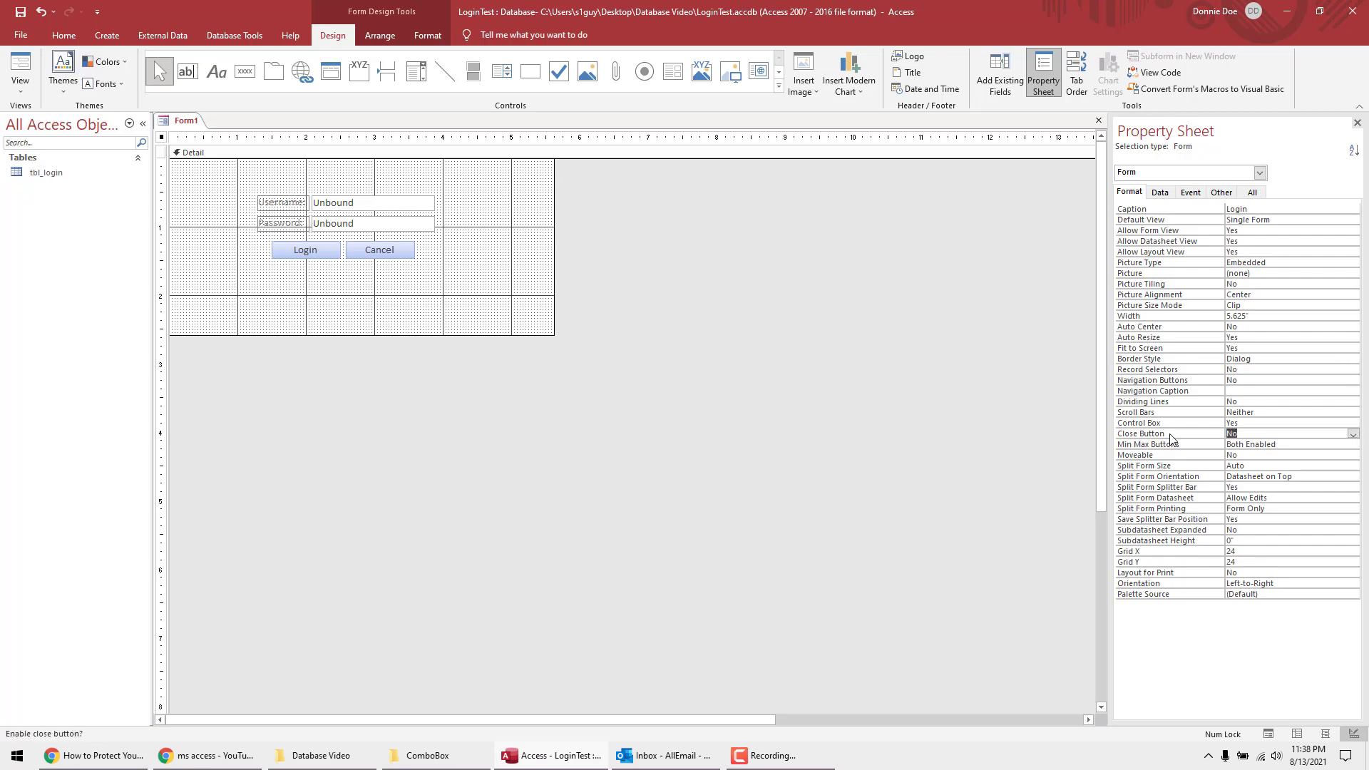
# Set Pop Up and Modal to Yes and Shortcut Menu to No, then save the form
pyautogui.click(1226, 193)
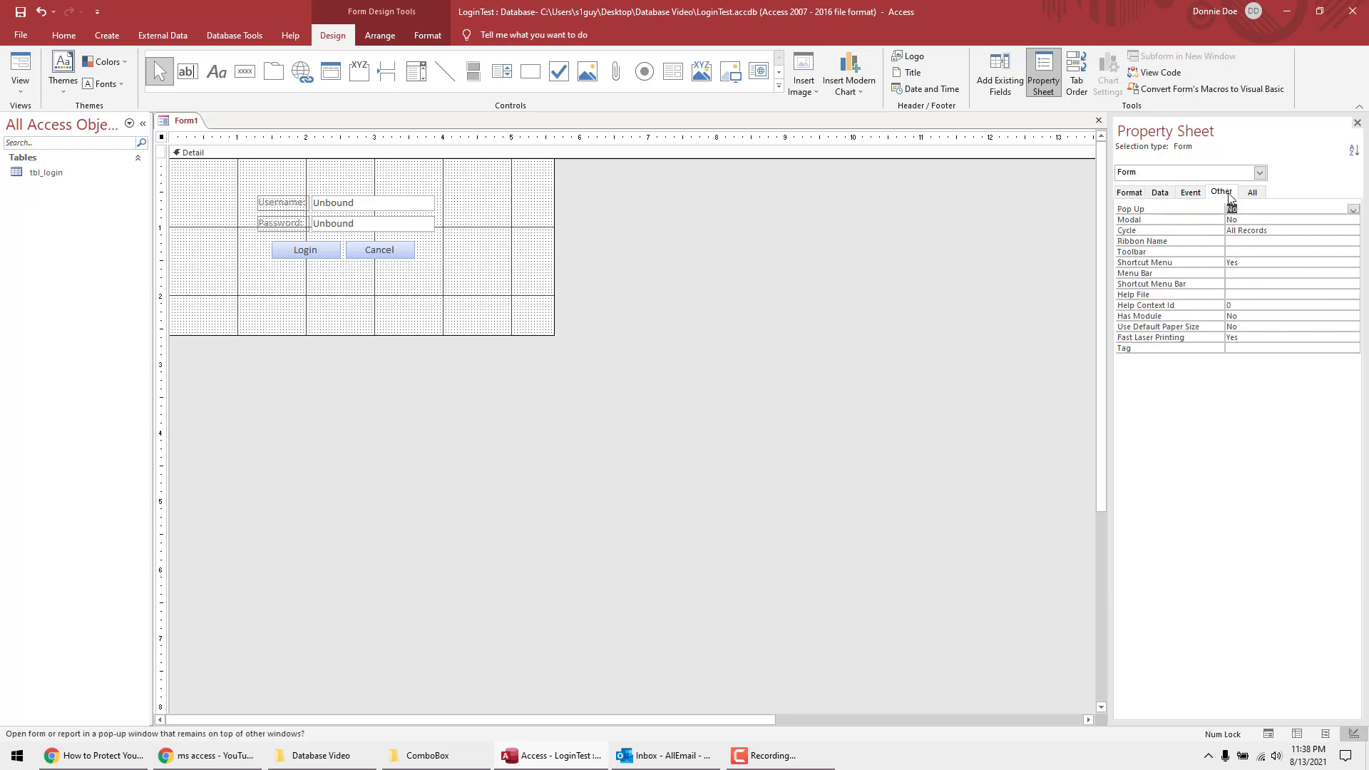
pyautogui.doubleClick(1200, 210)
pyautogui.doubleClick(1198, 223)
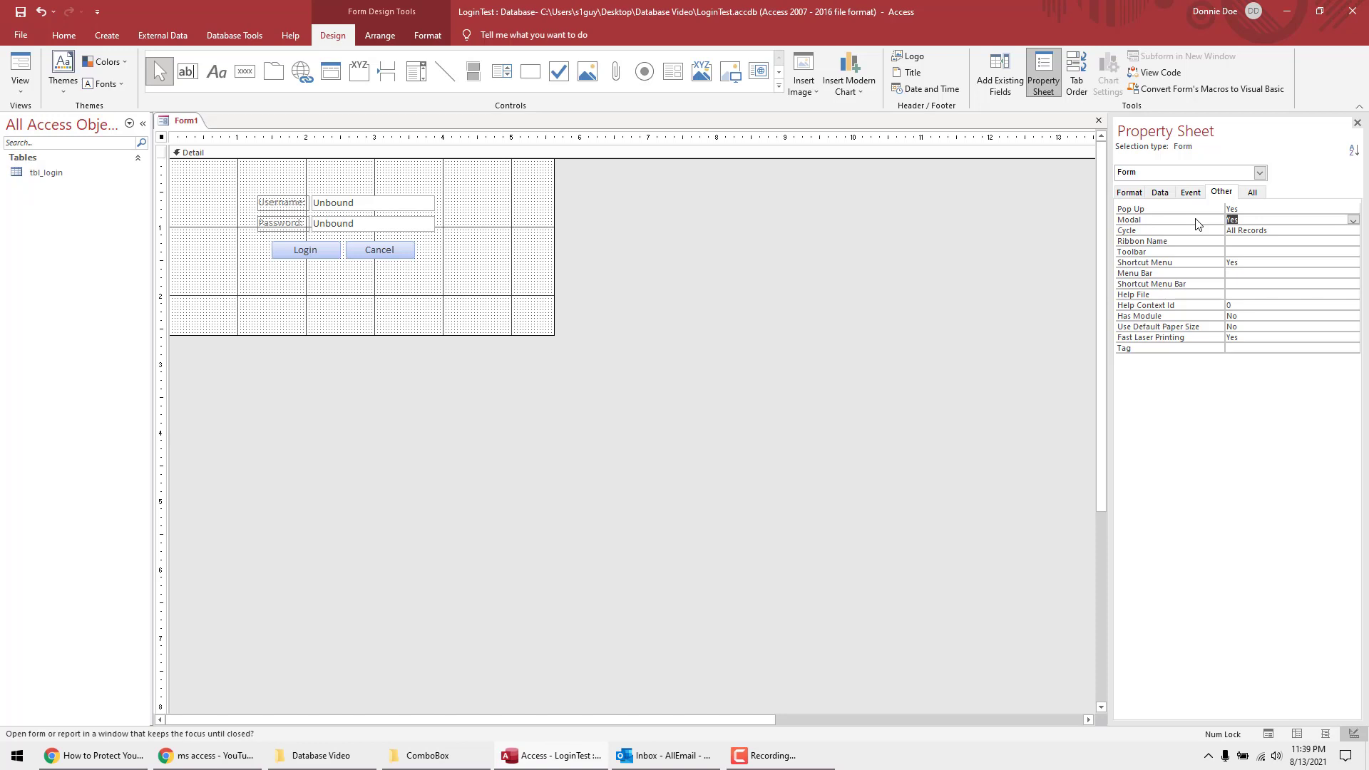
pyautogui.doubleClick(1189, 265)
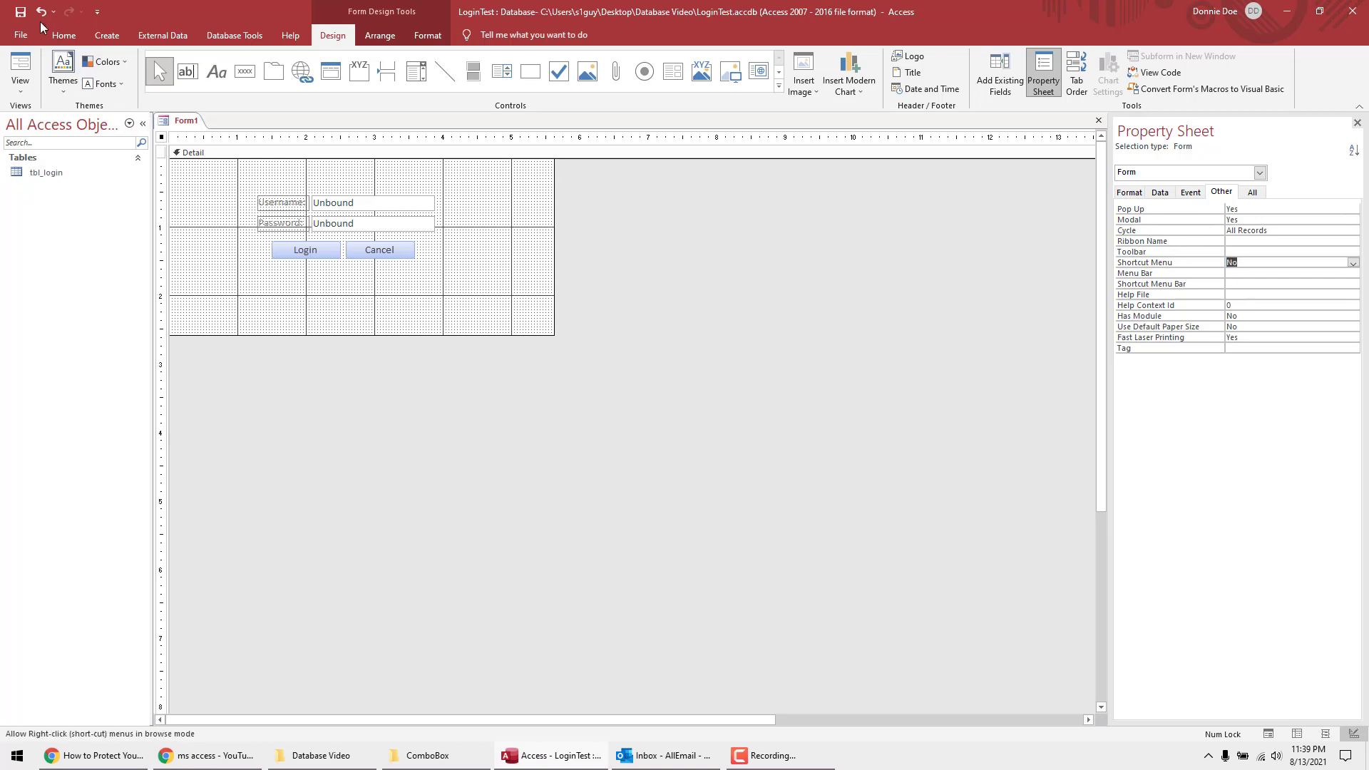
pyautogui.click(20, 12)
# Save the form as frm_login and re-enter its Format caption as Login
pyautogui.write('f')
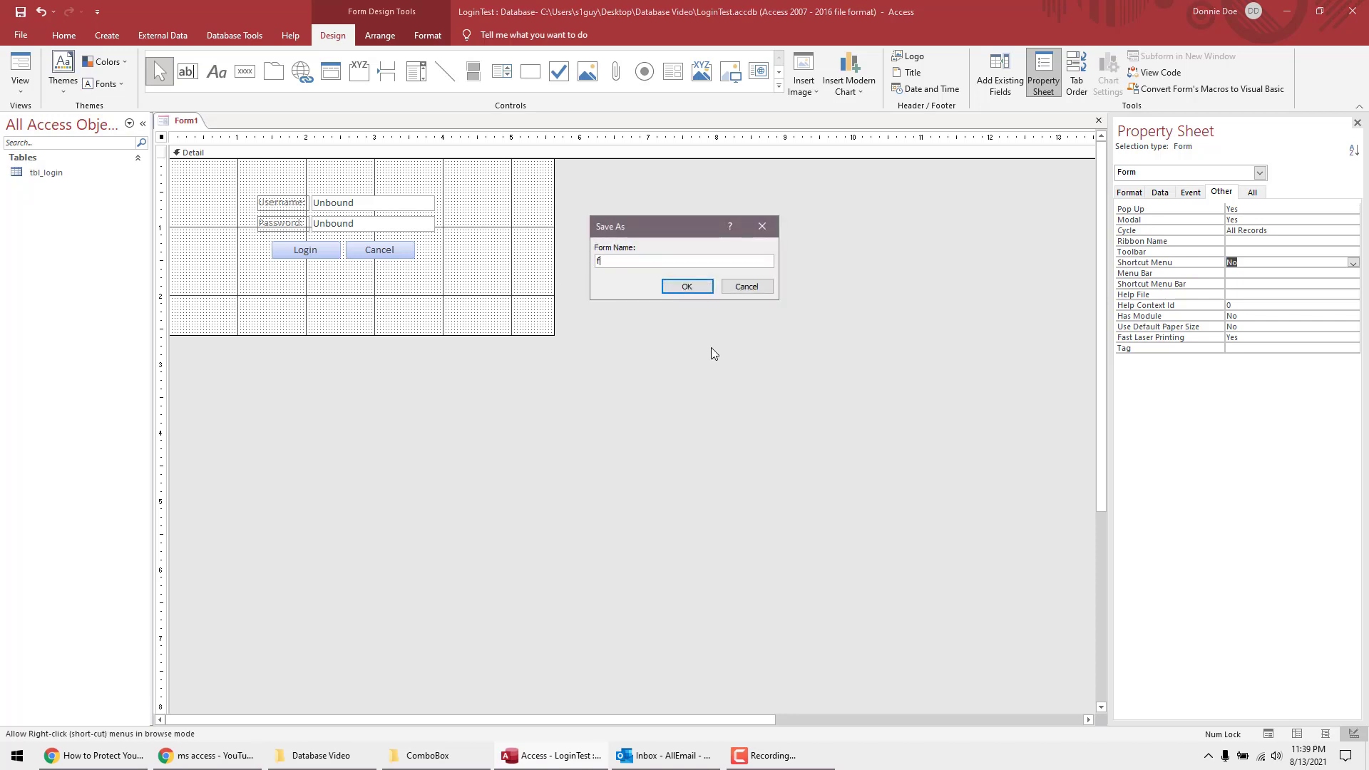
pyautogui.write('rm_login')
pyautogui.press('Return')
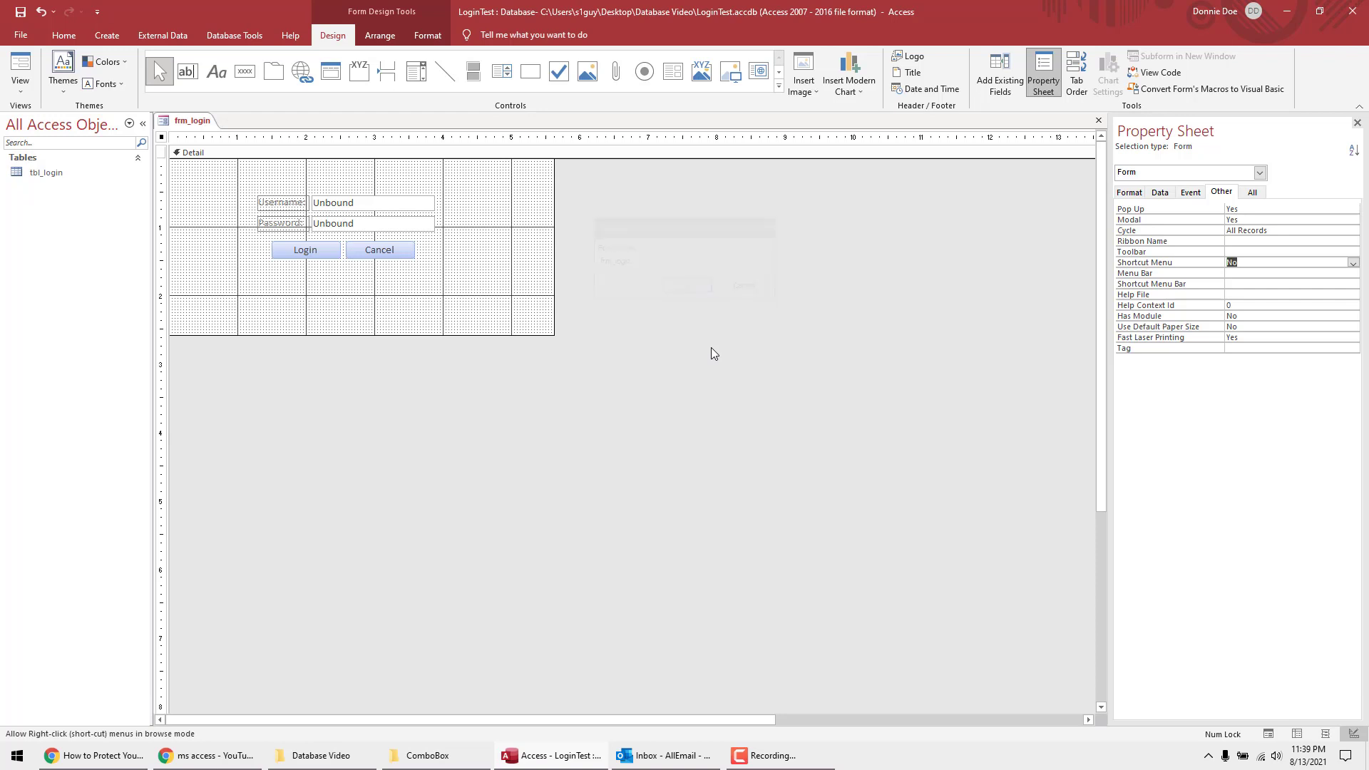
pyautogui.click(1139, 193)
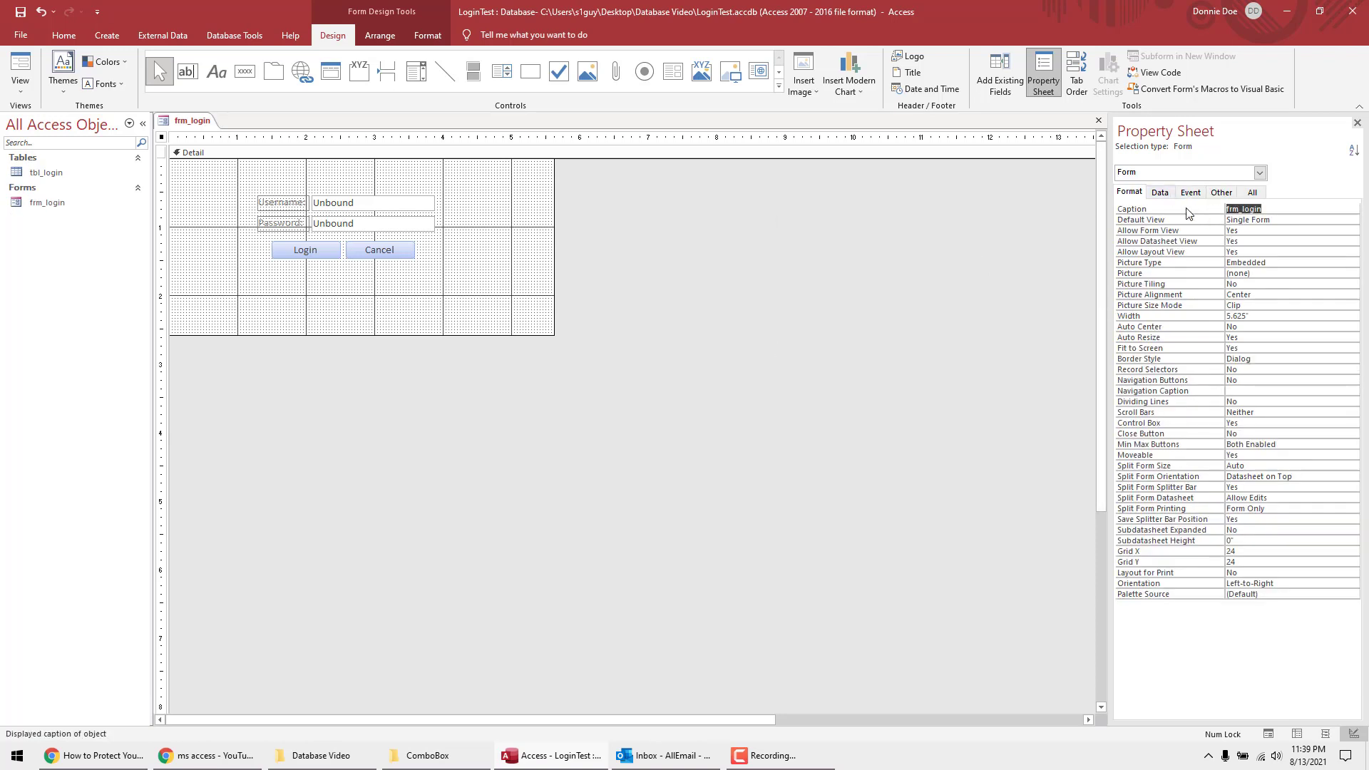
pyautogui.write('Login')
pyautogui.press('Return')
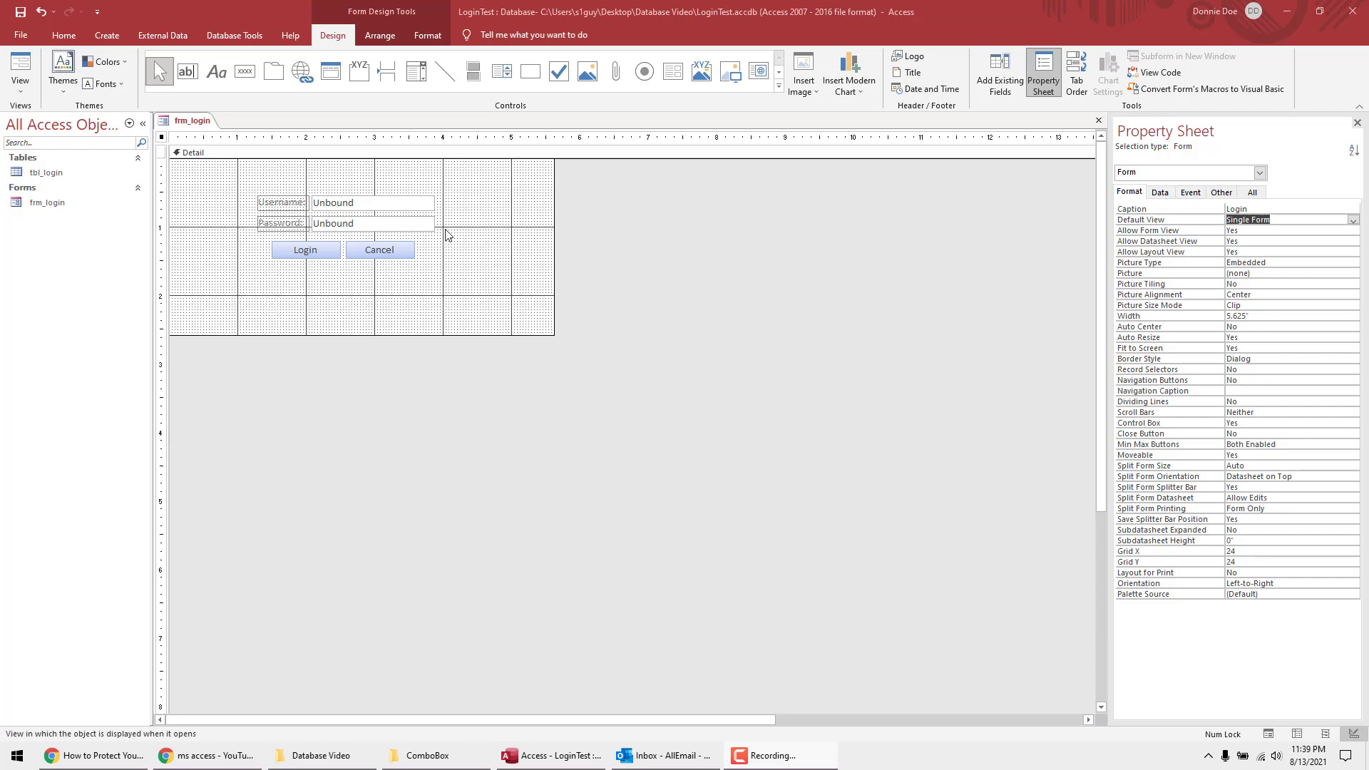
# Set the Login button's On Click to [Event Procedure] and open its cmd_login_Click code
pyautogui.click(319, 250)
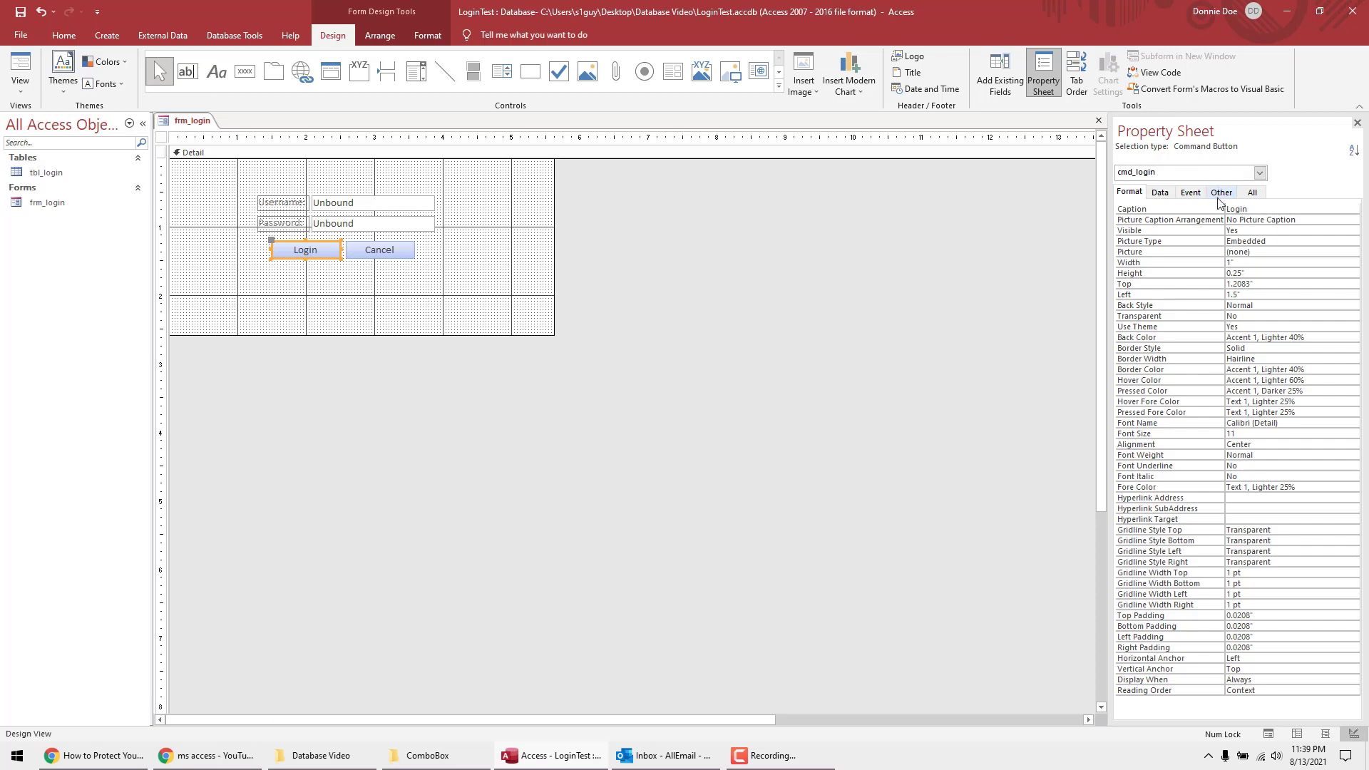
pyautogui.click(1191, 193)
pyautogui.click(1340, 209)
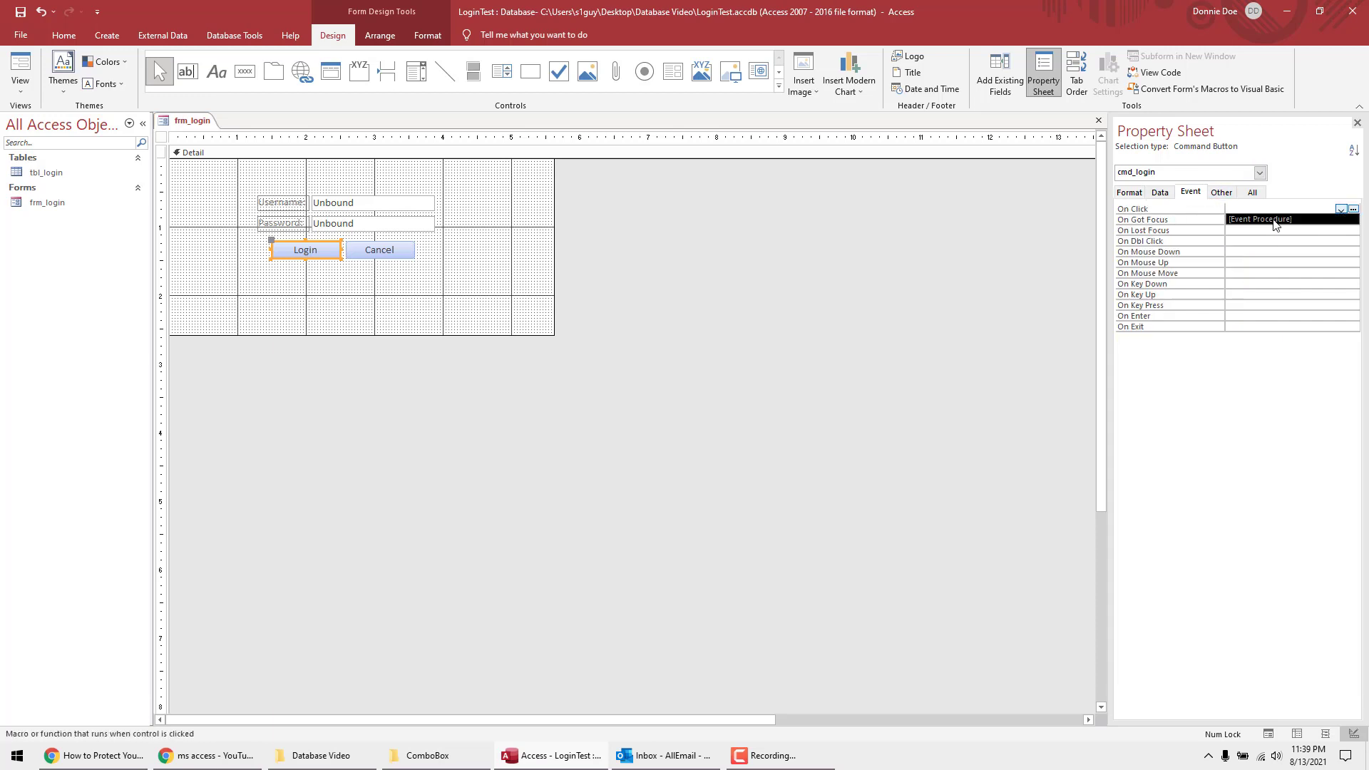
pyautogui.click(1275, 219)
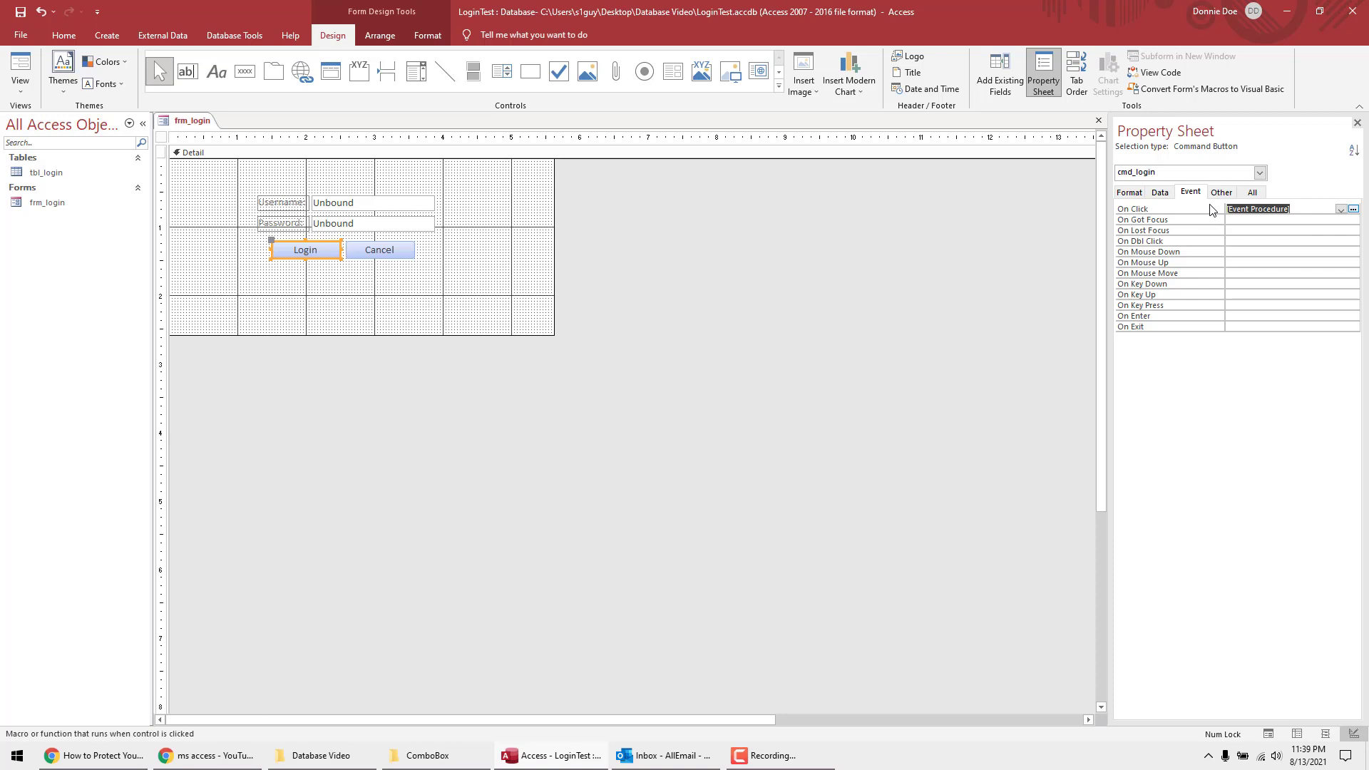
pyautogui.click(1353, 210)
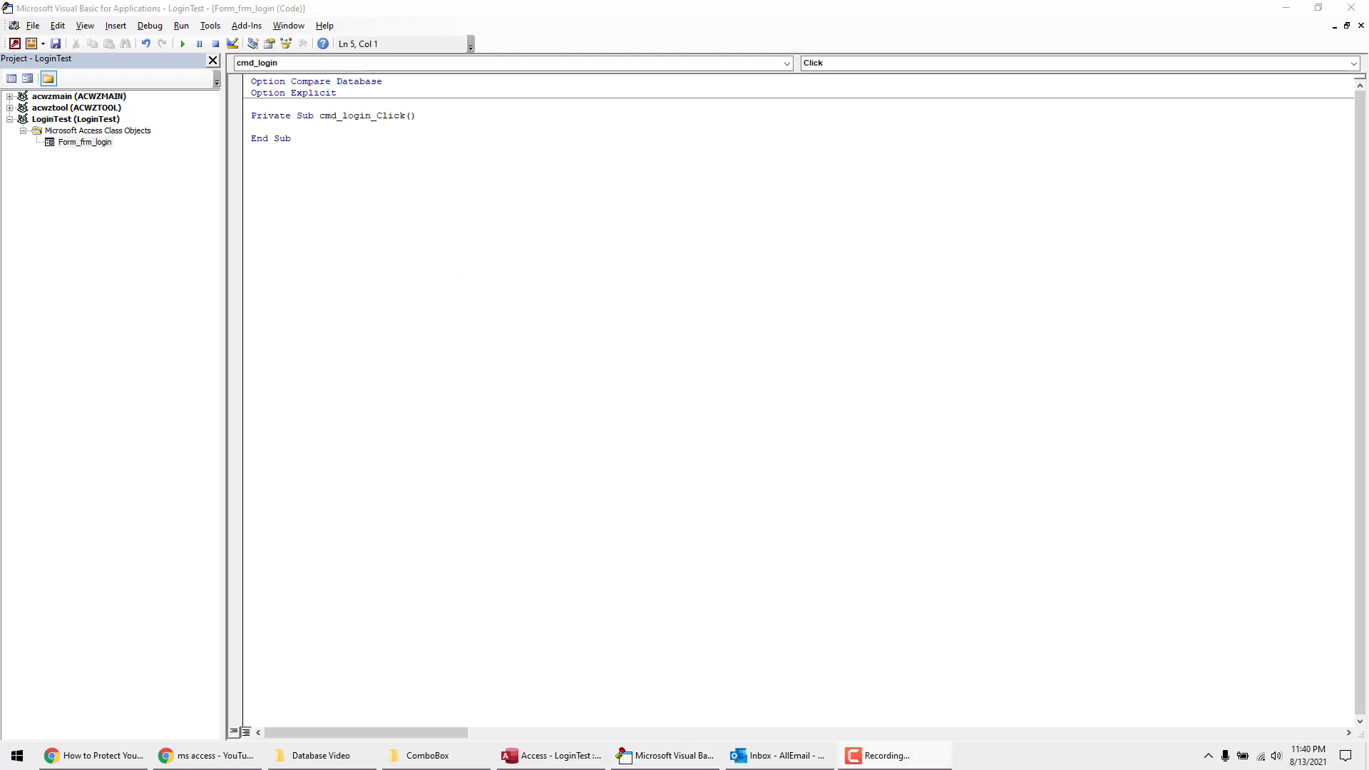
# Paste the blank-field check and tbl_login credential lookup code into cmd_login_Click above End Sub
pyautogui.click(395, 131)
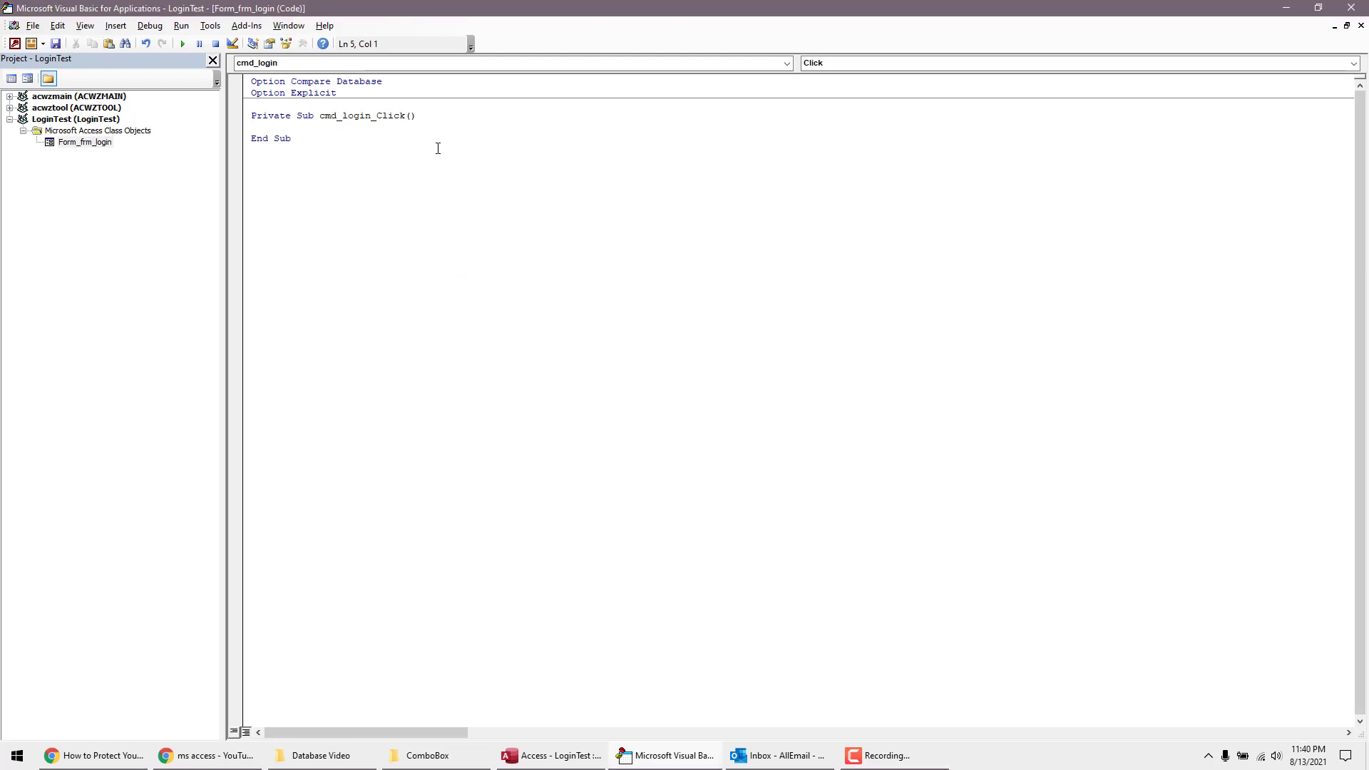
pyautogui.press('Return')
pyautogui.hotkey('ctrl', 'v')
pyautogui.press('Return')
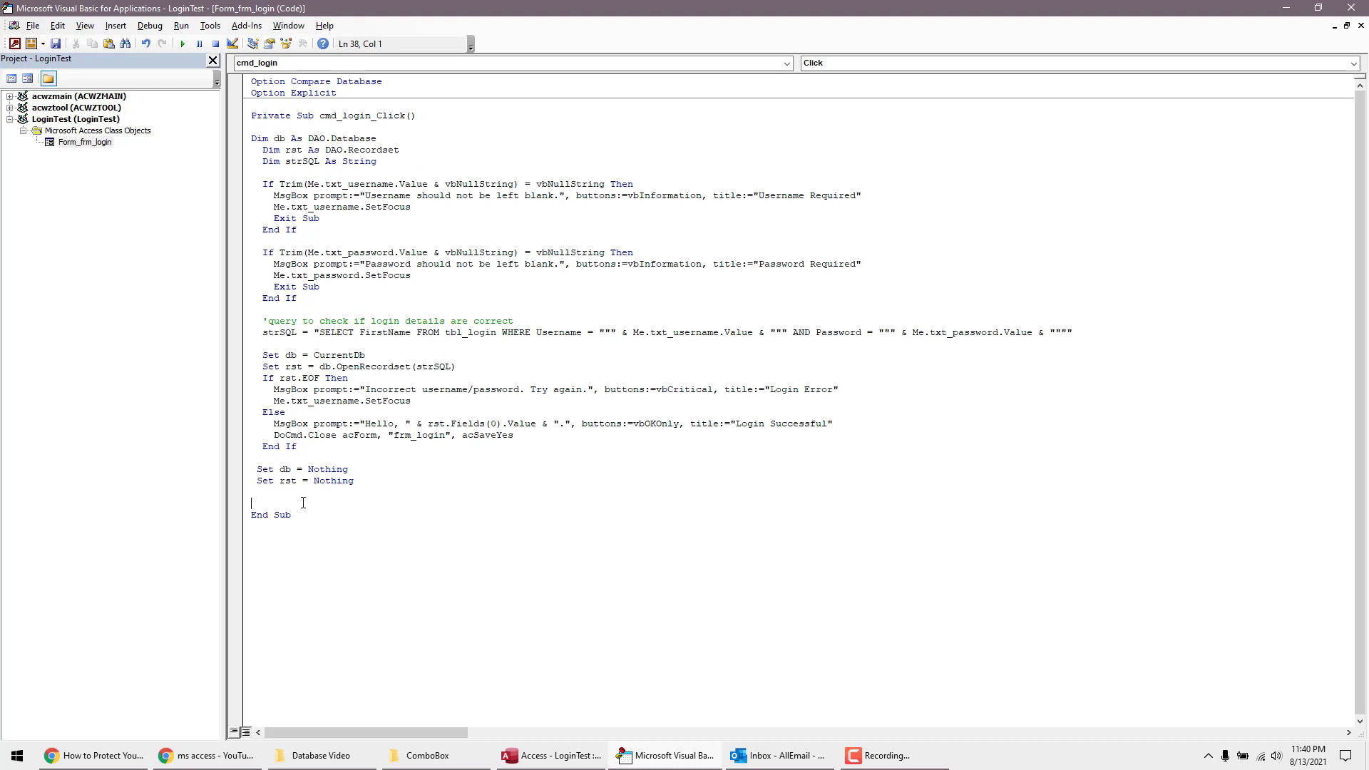
pyautogui.click(255, 137)
pyautogui.click(366, 483)
pyautogui.press('F10')
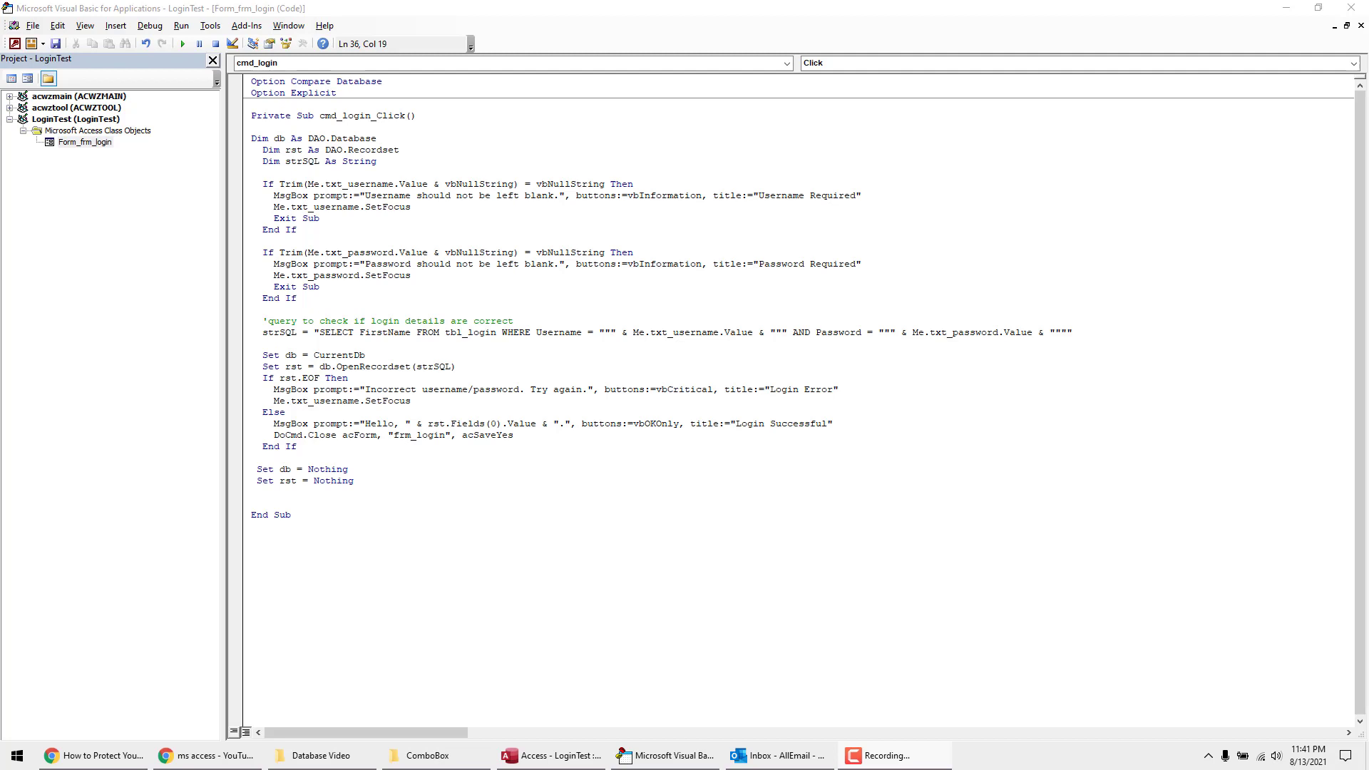
pyautogui.click(795, 274)
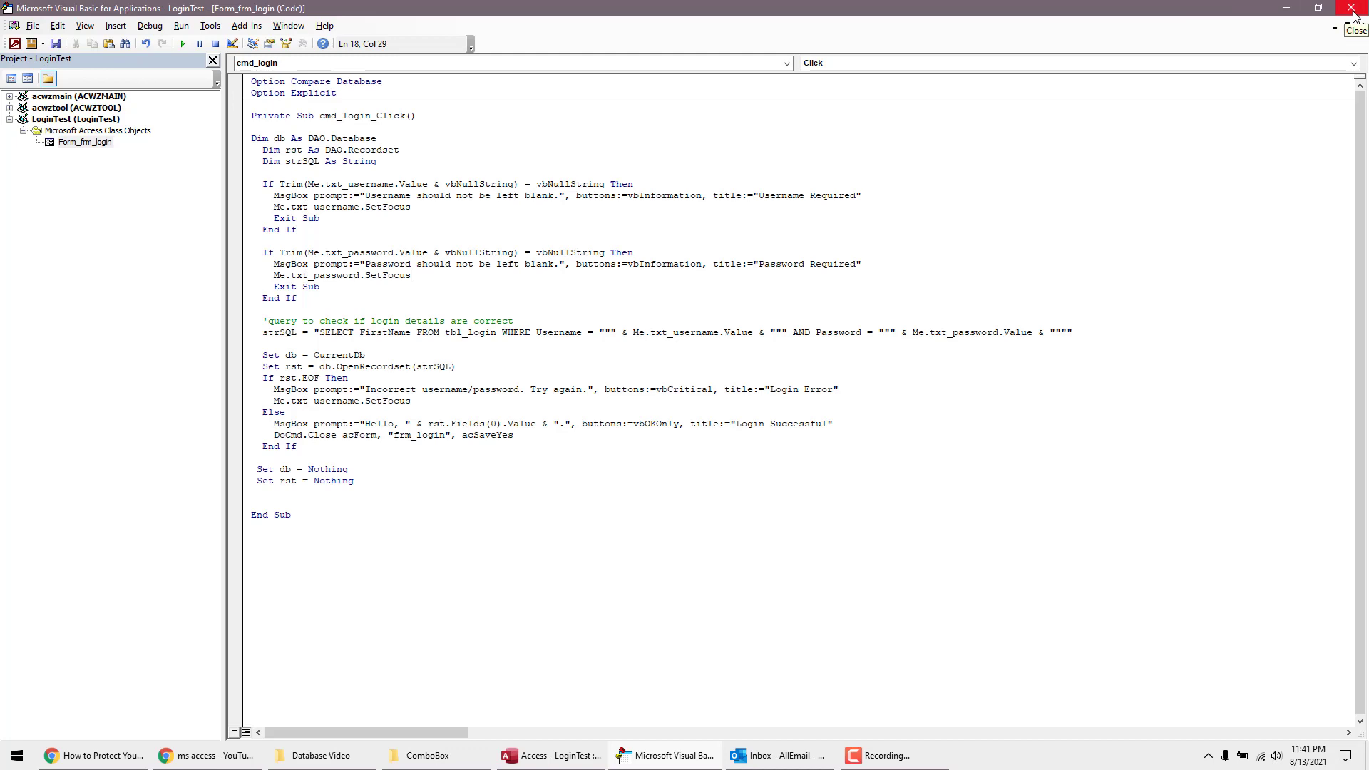
# Set the Cancel button's On Click to [Event Procedure] and open its cmd_cancel_Click code
pyautogui.click(1353, 9)
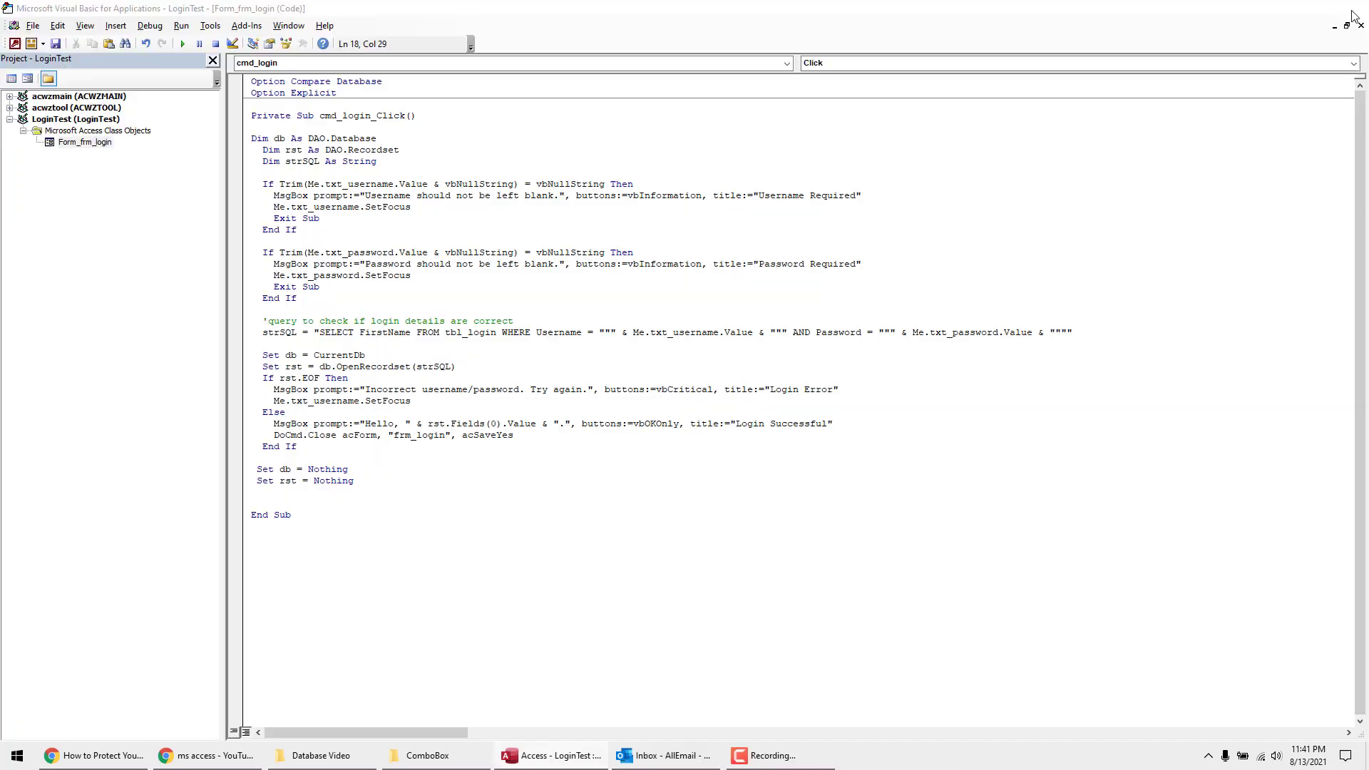
pyautogui.click(378, 249)
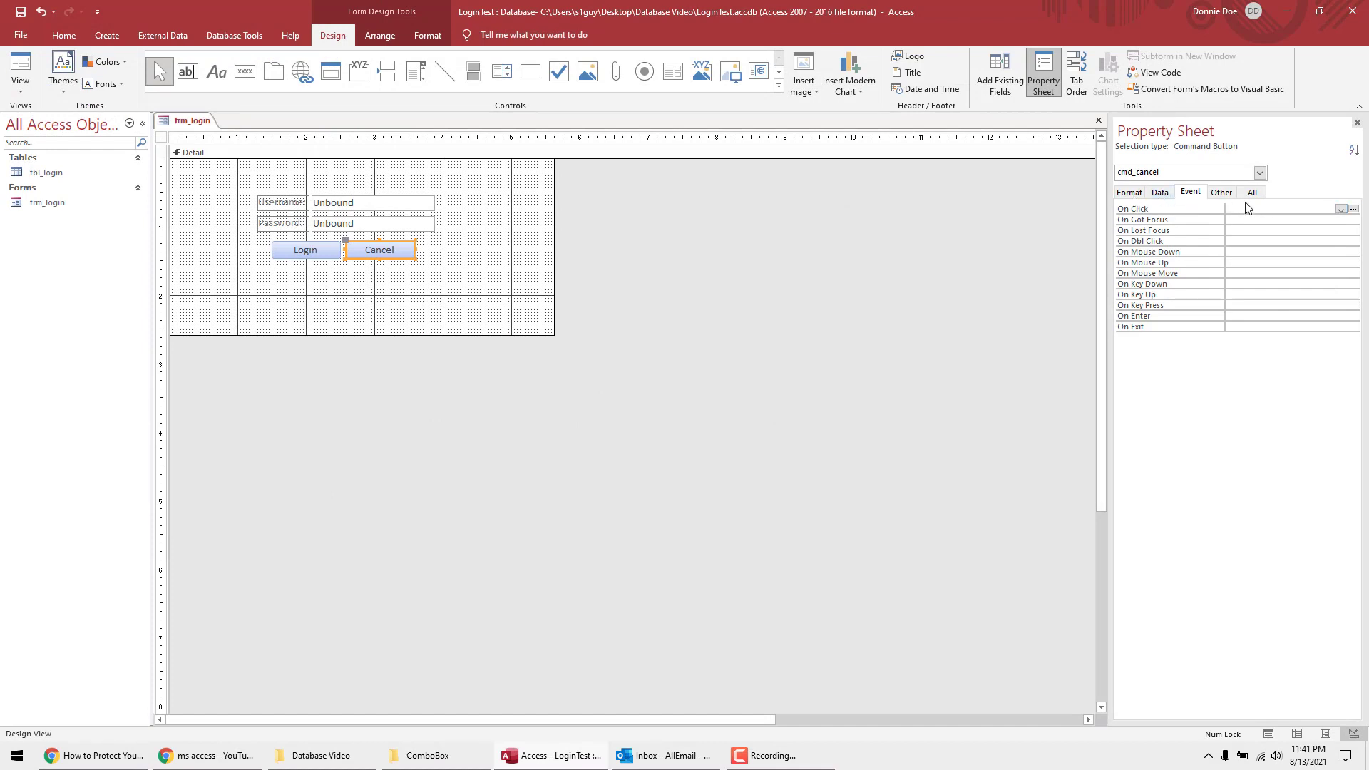
pyautogui.click(1341, 209)
pyautogui.click(1311, 220)
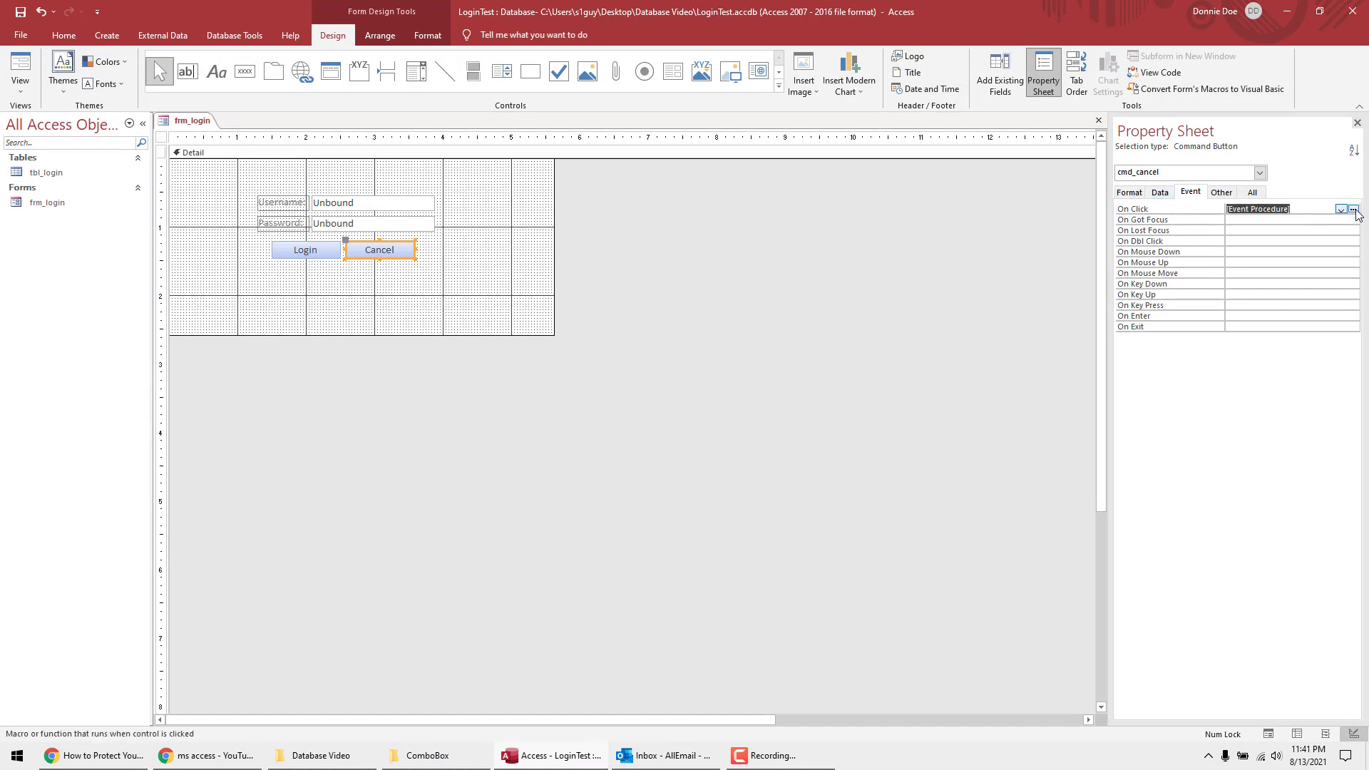
pyautogui.click(1353, 209)
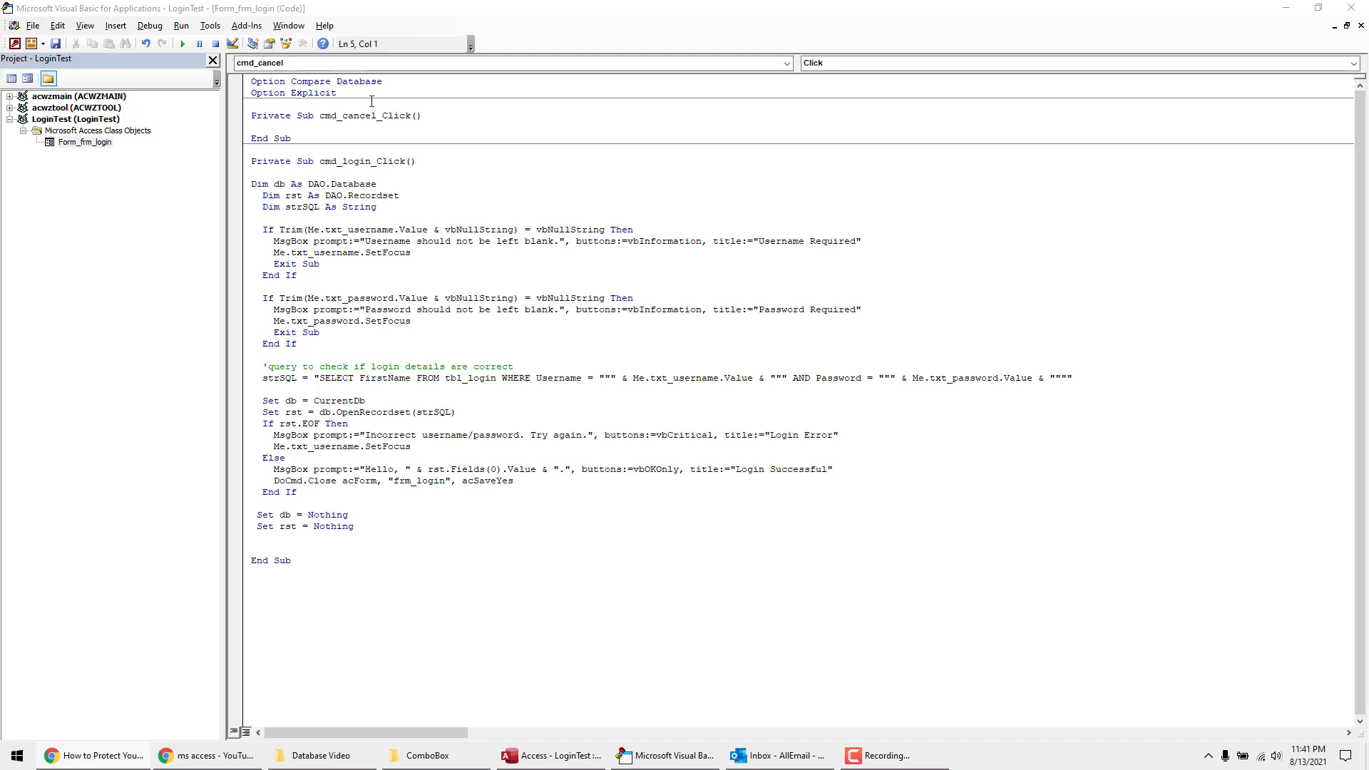
# Put DoCmd.Quit acQuitSaveAll in cmd_cancel_Click, save the code, and close the VBA editor
pyautogui.click(362, 127)
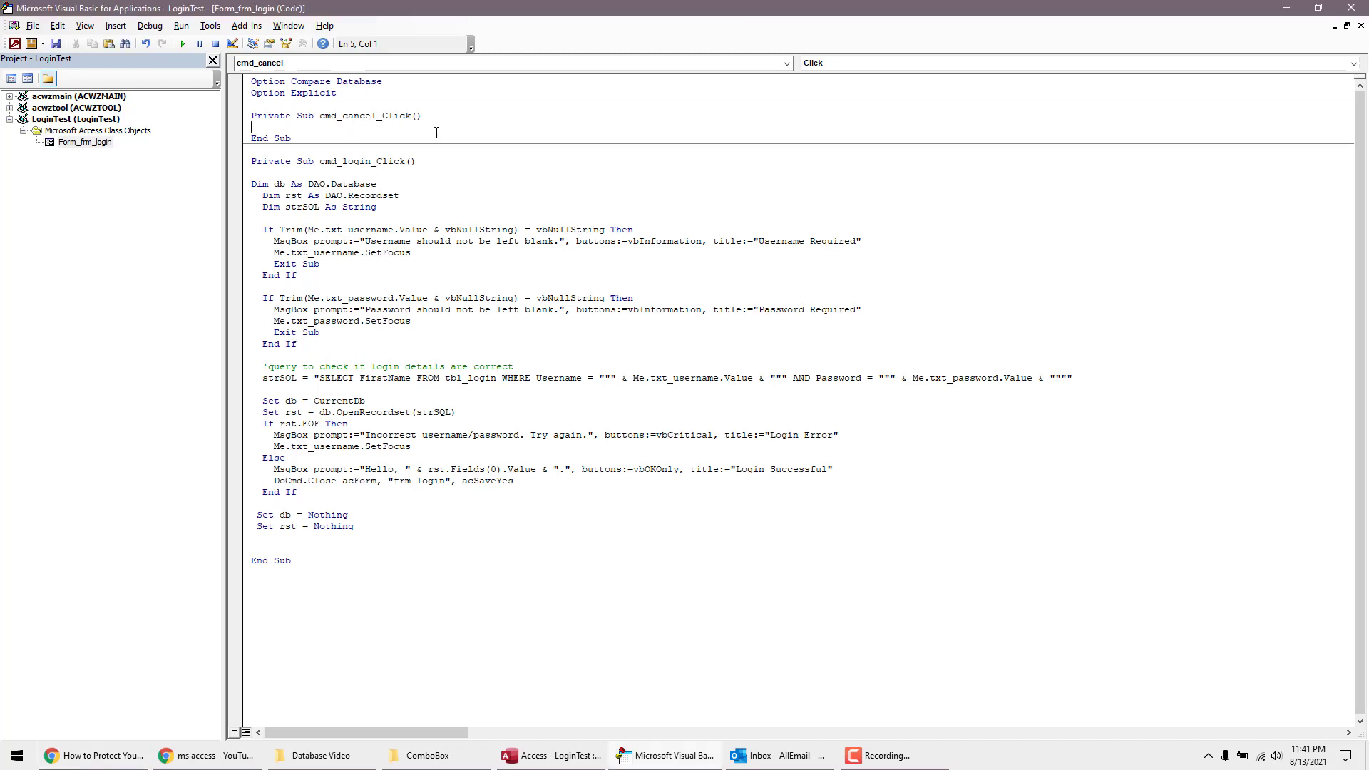
pyautogui.press('Return')
pyautogui.write('DoCmd.Quit acQuitSaveAll')
pyautogui.press('Return')
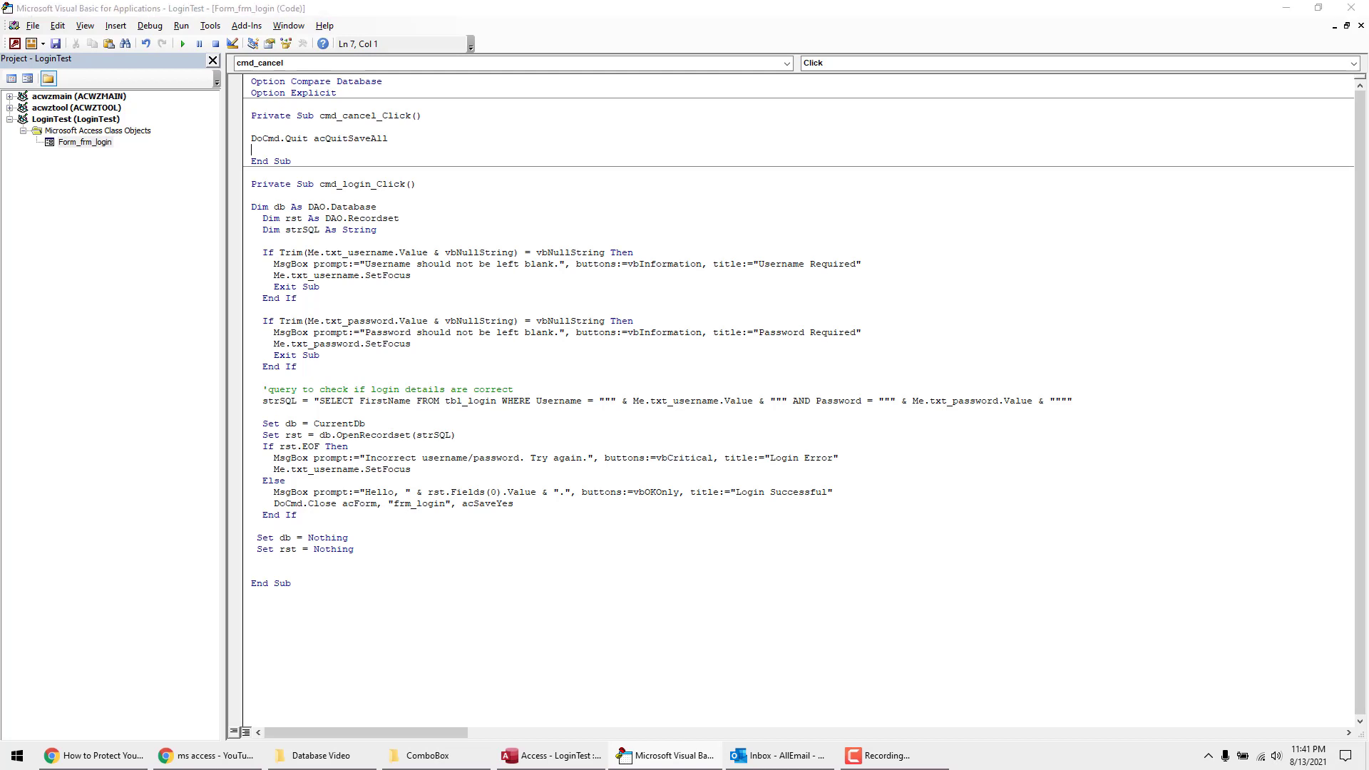
pyautogui.click(594, 202)
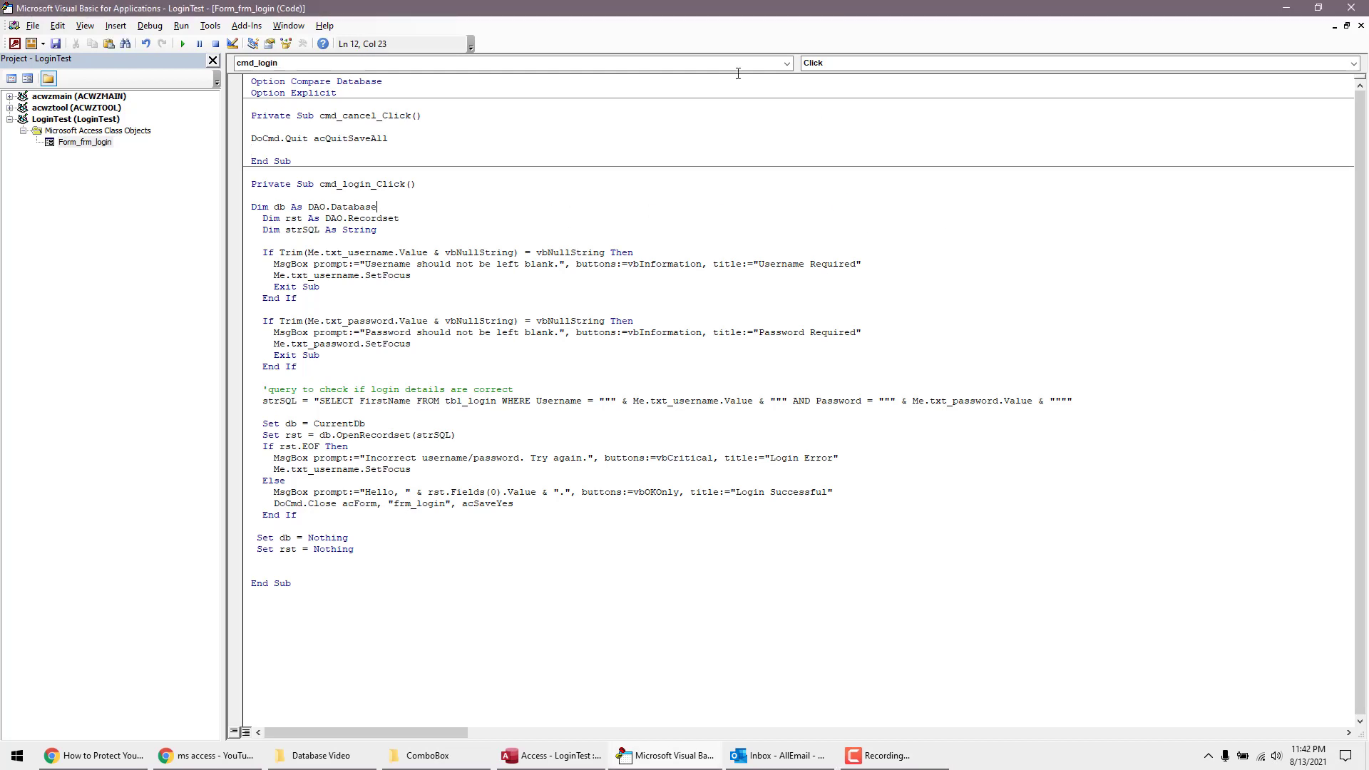
pyautogui.click(56, 45)
pyautogui.click(1351, 8)
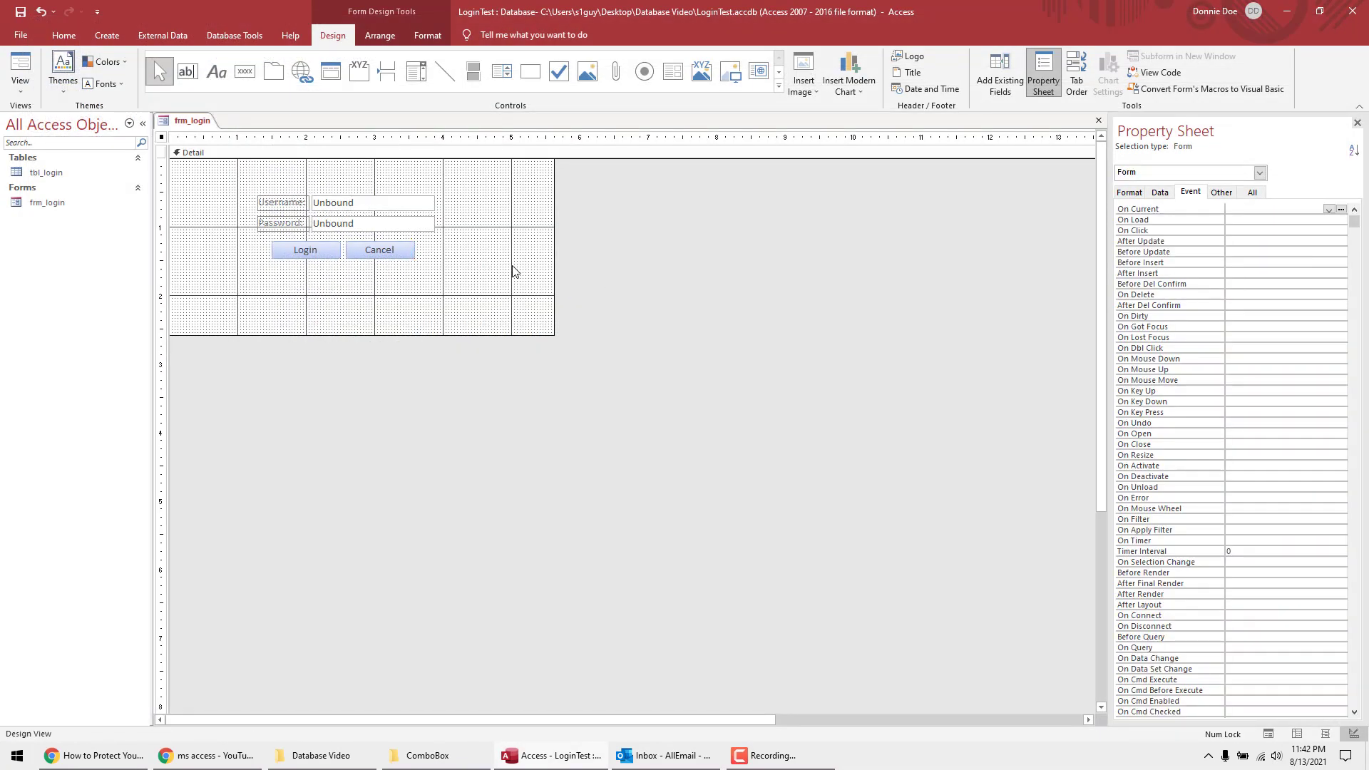
# Set Display Form to frm_login in the Current Database options, then close Access
pyautogui.click(512, 269)
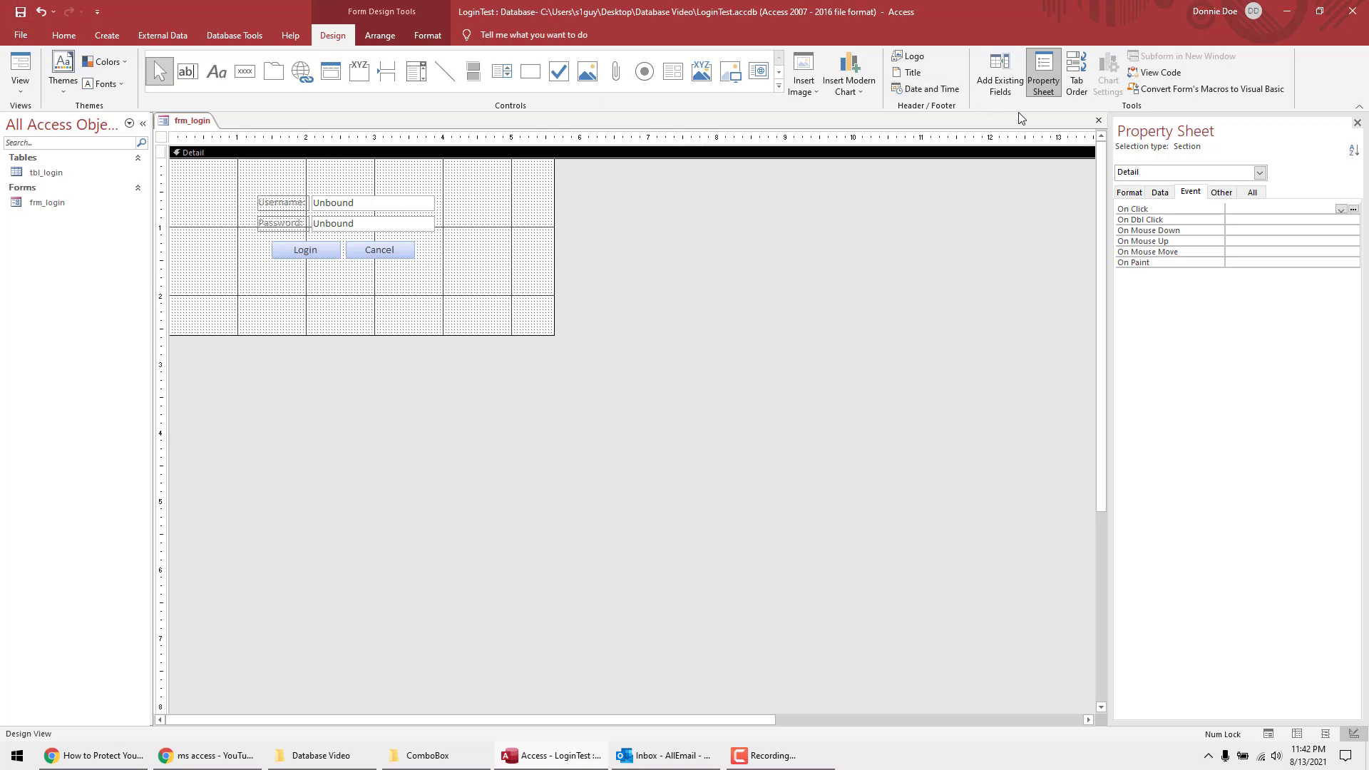
pyautogui.click(1098, 120)
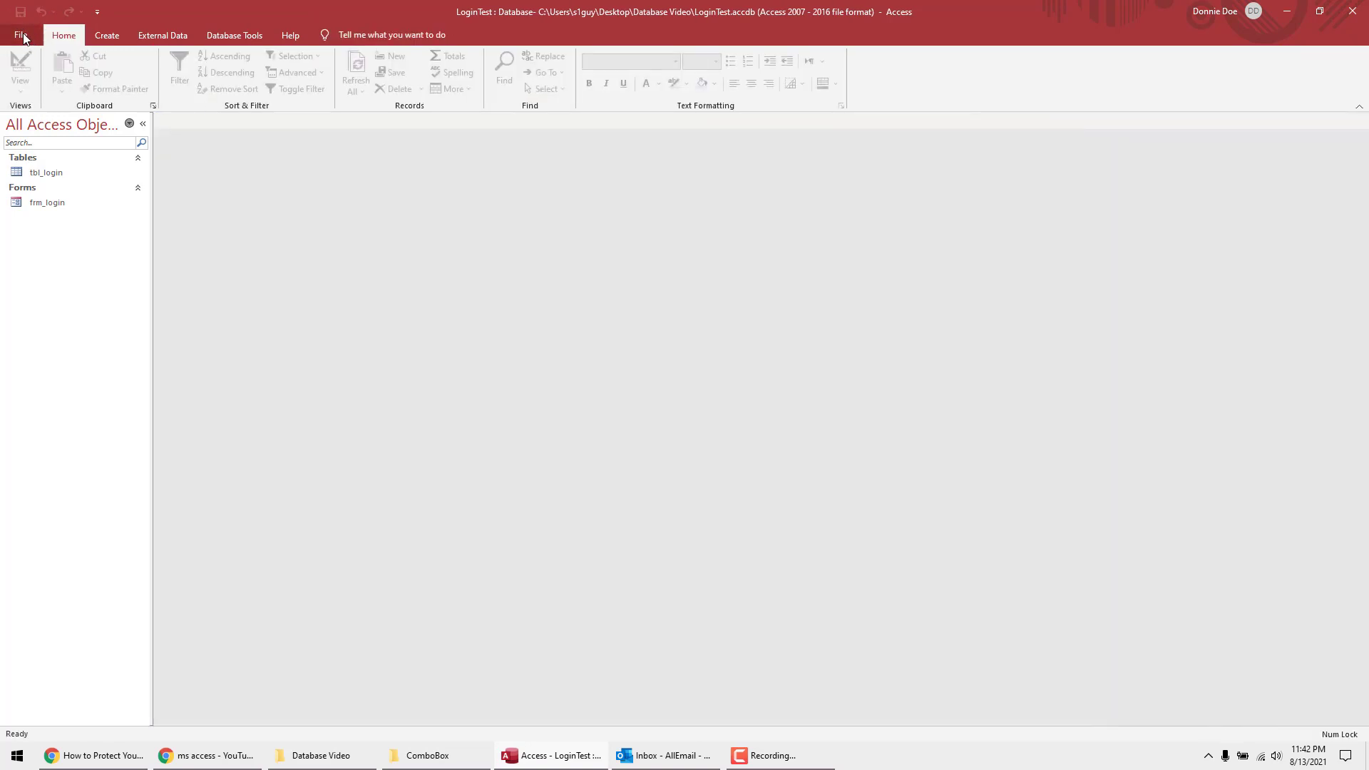
pyautogui.click(20, 35)
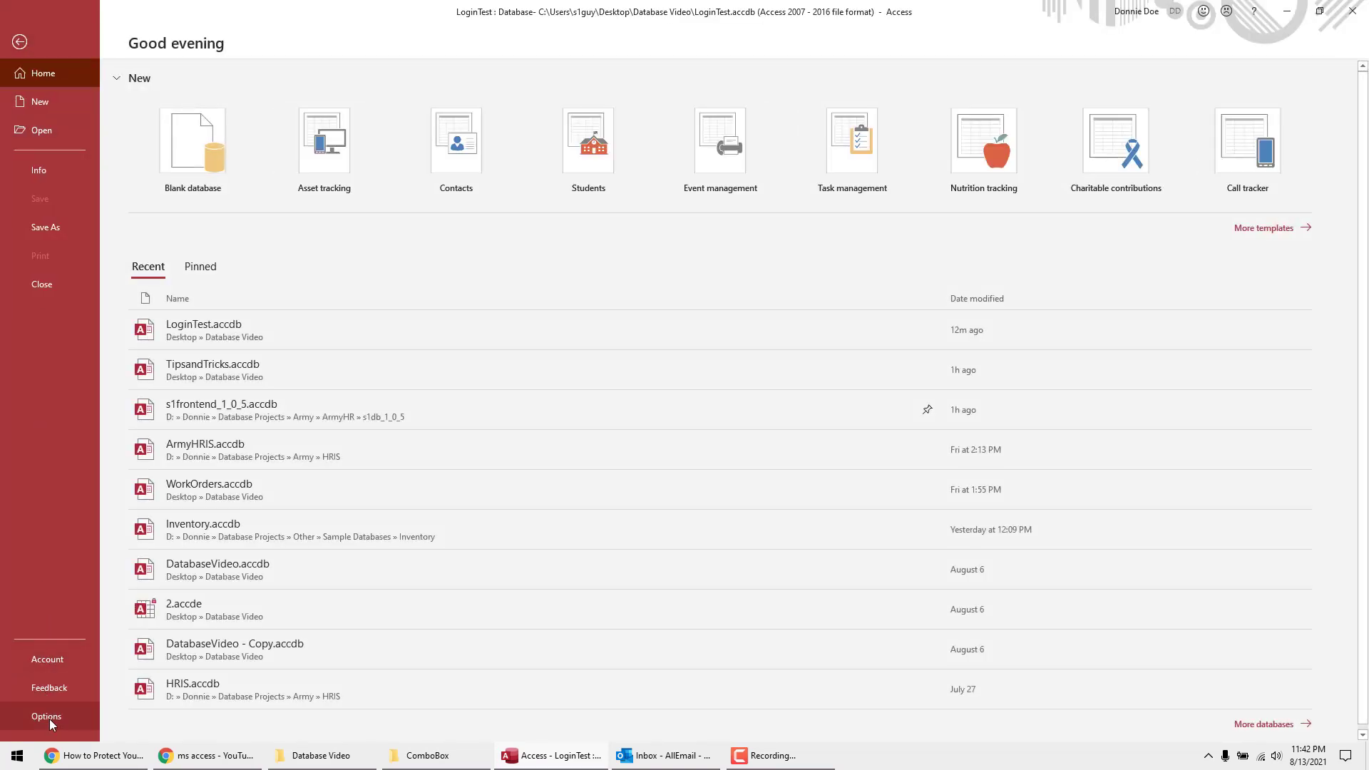
pyautogui.click(49, 718)
pyautogui.click(436, 183)
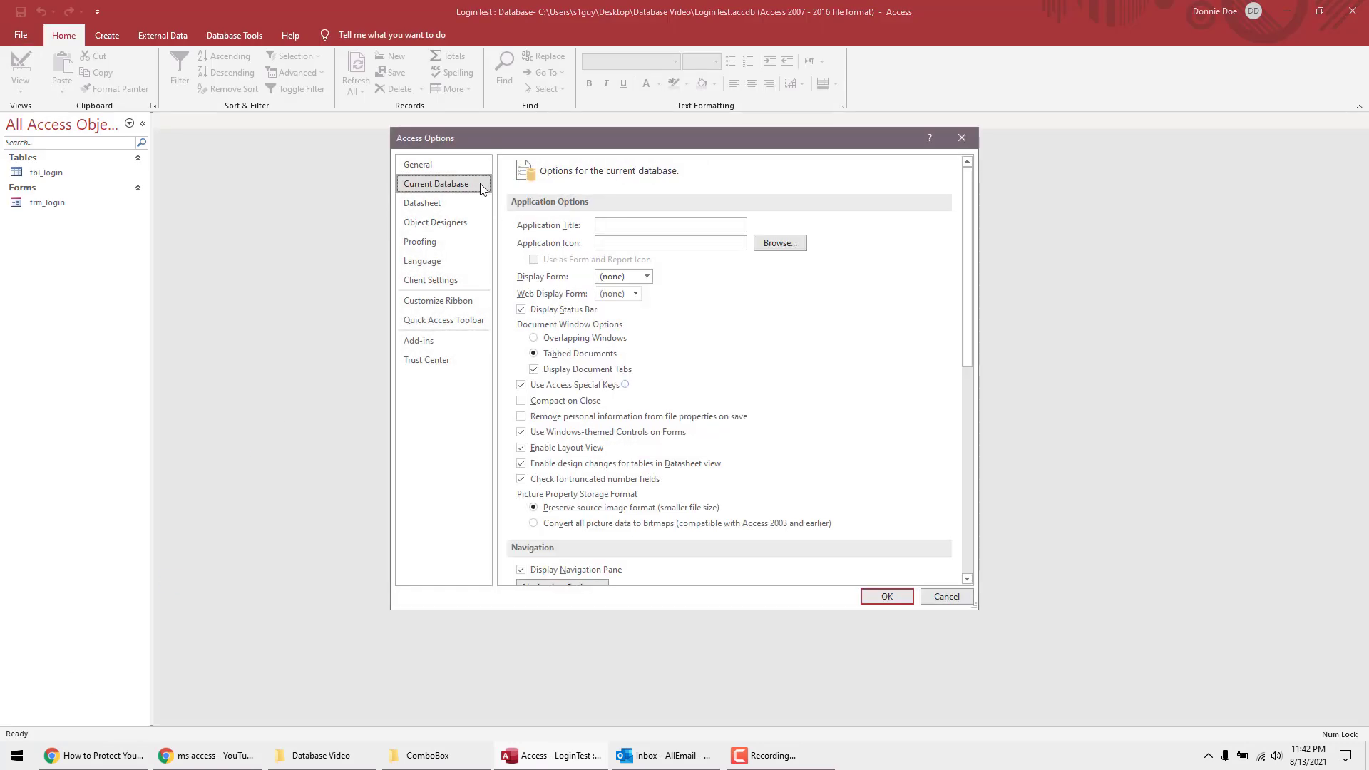
pyautogui.click(648, 279)
pyautogui.click(624, 302)
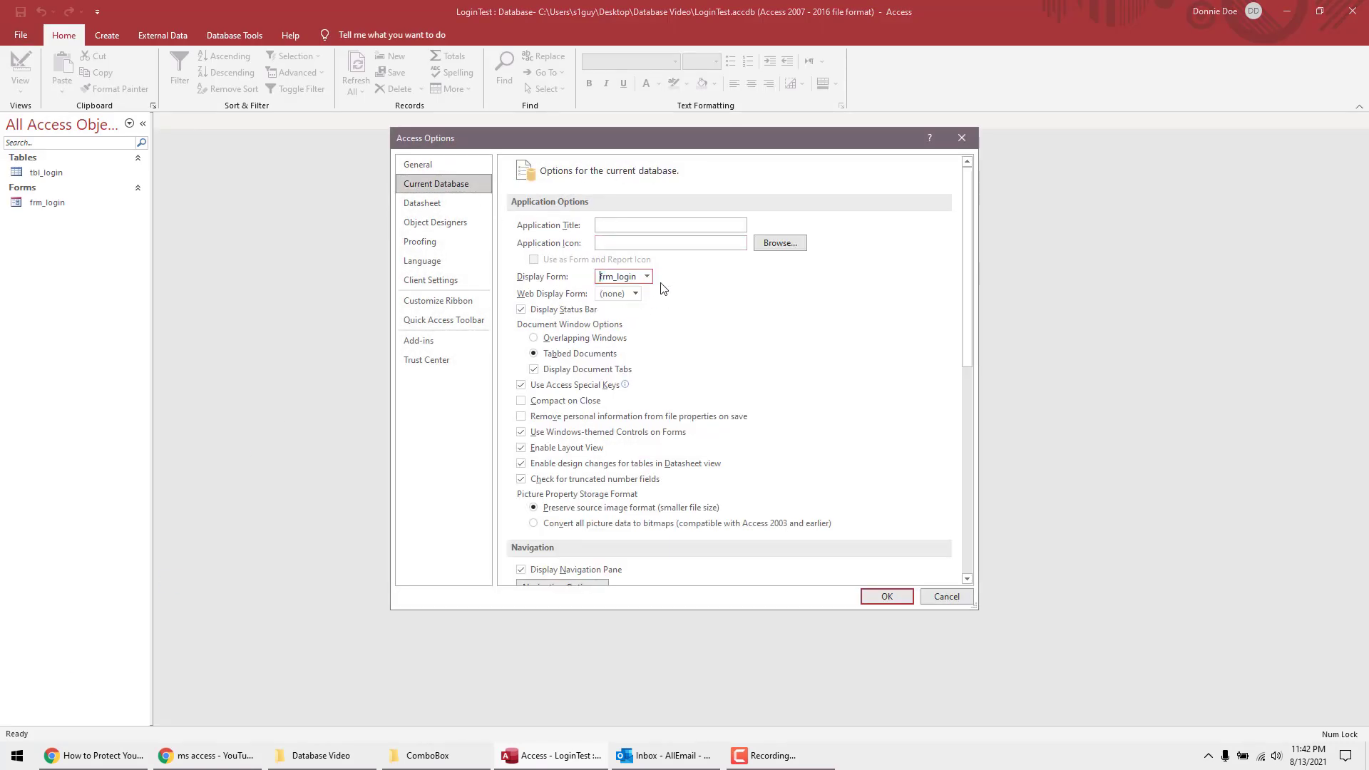
pyautogui.click(891, 597)
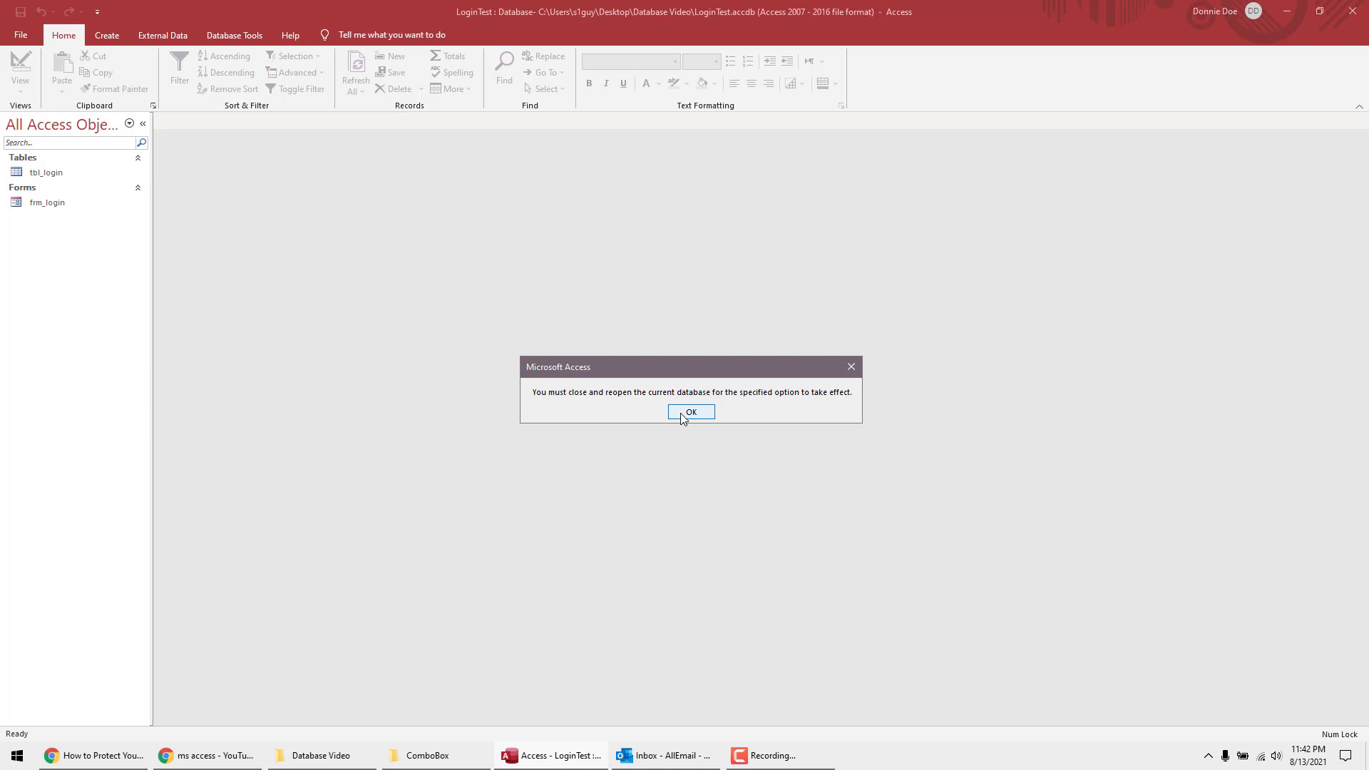
pyautogui.click(686, 415)
pyautogui.click(1353, 16)
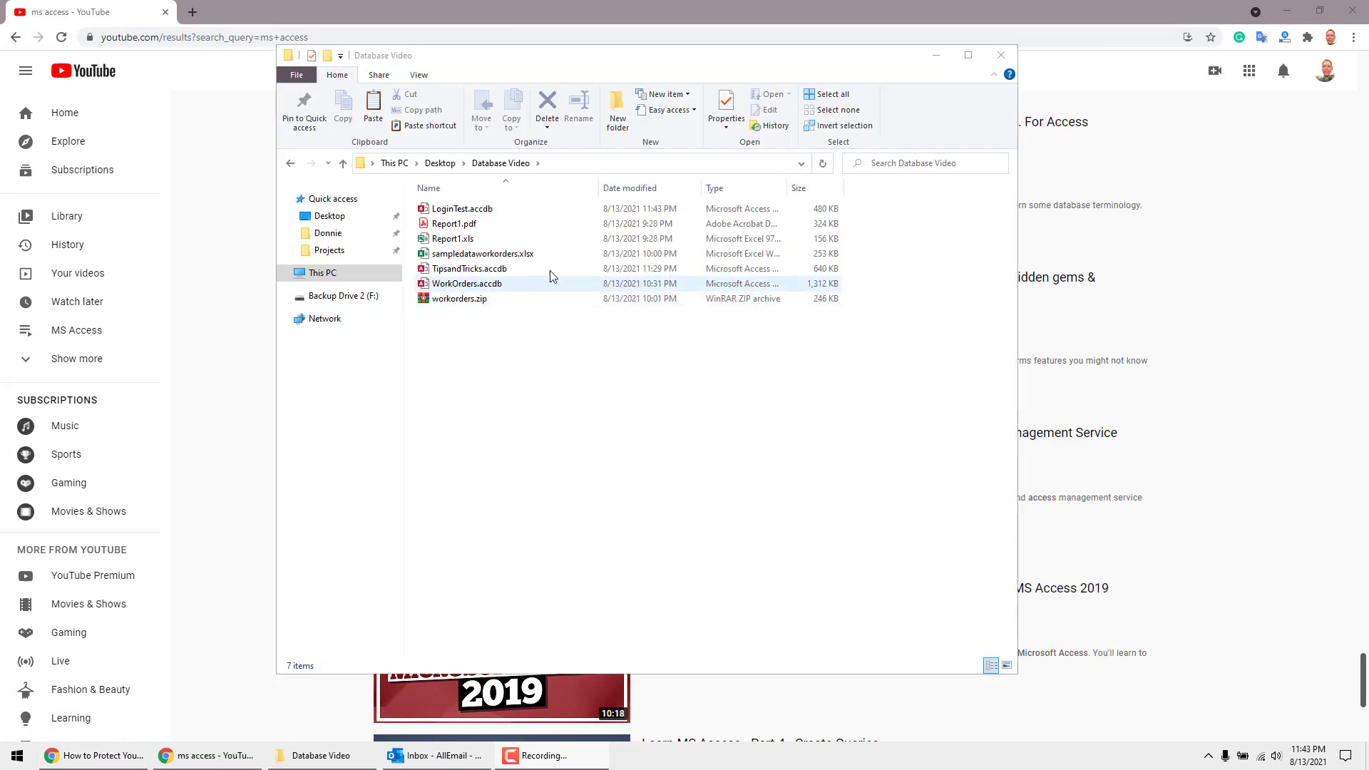
# Reopen LoginTest.accdb, confirm the Login form appears at startup, and close it
pyautogui.click(426, 210)
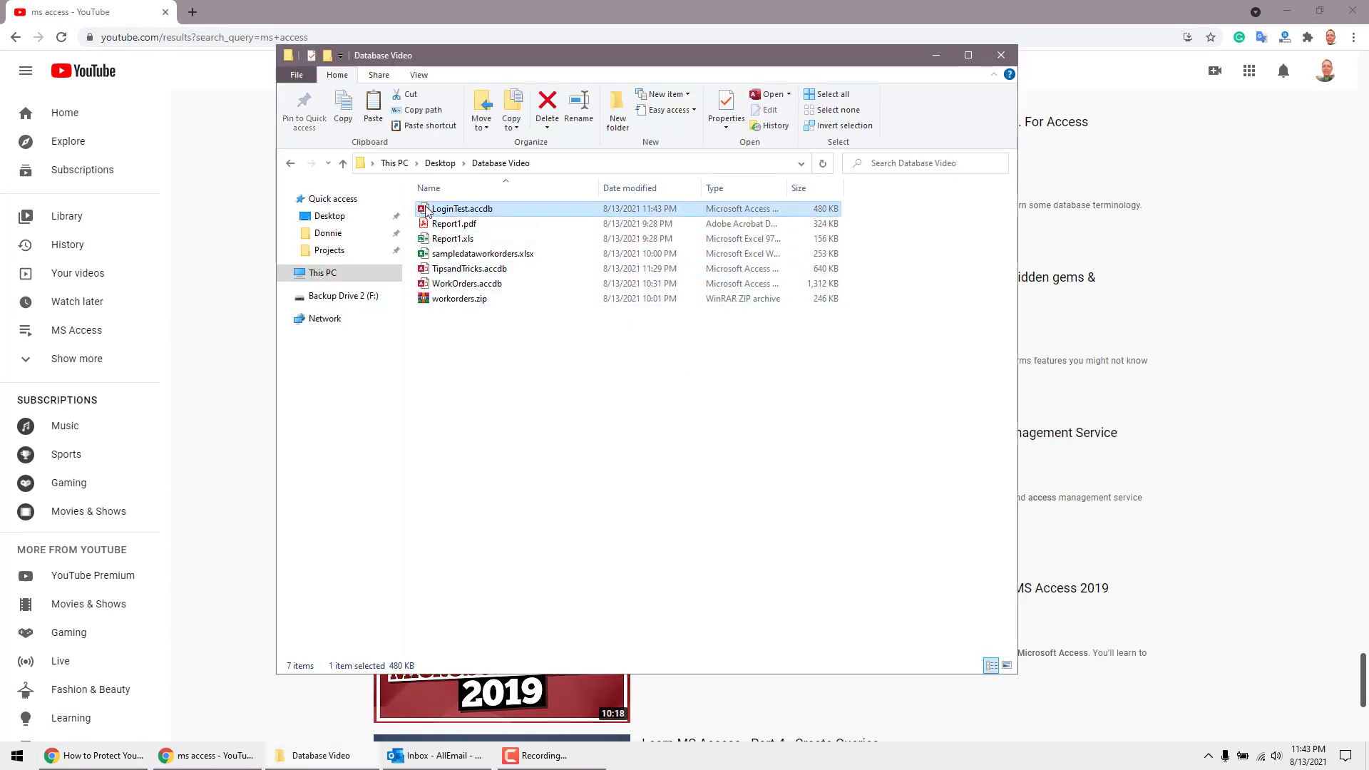
pyautogui.doubleClick(426, 210)
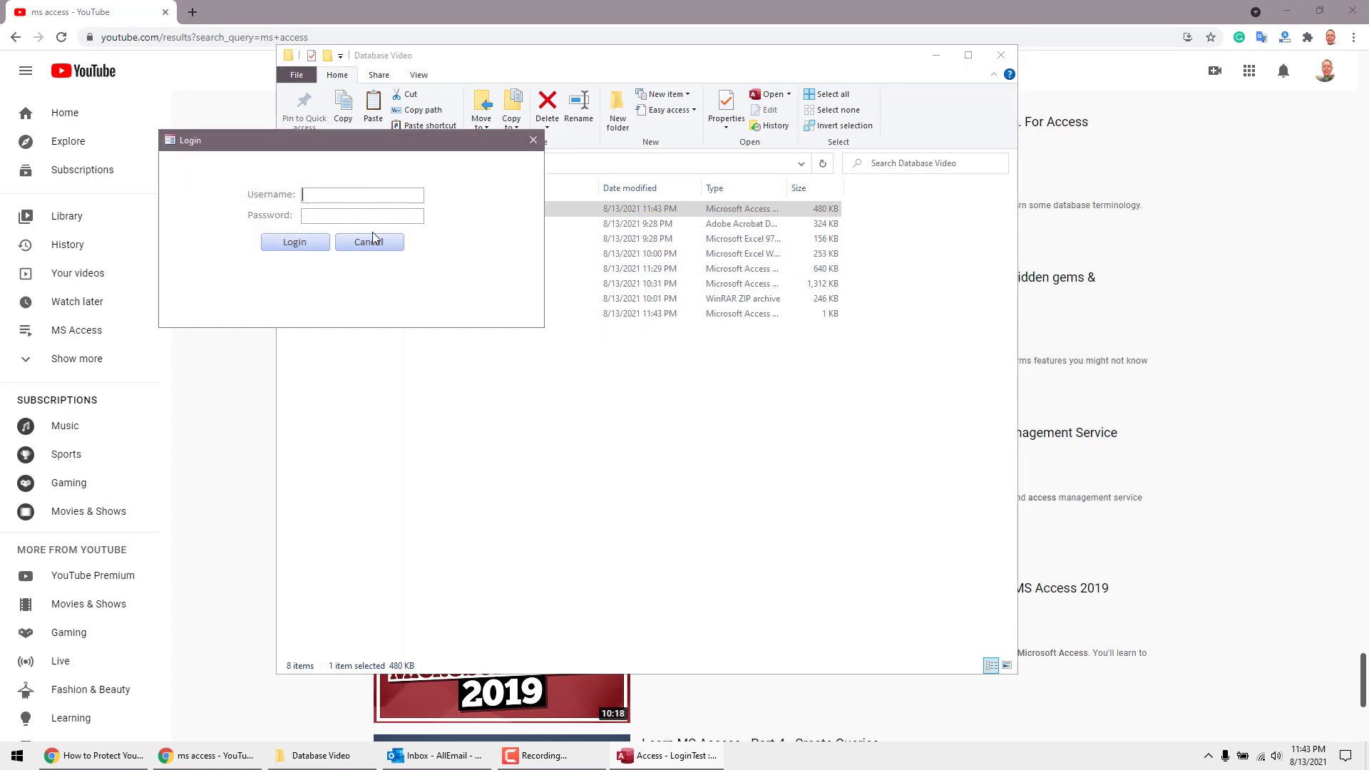
pyautogui.click(532, 141)
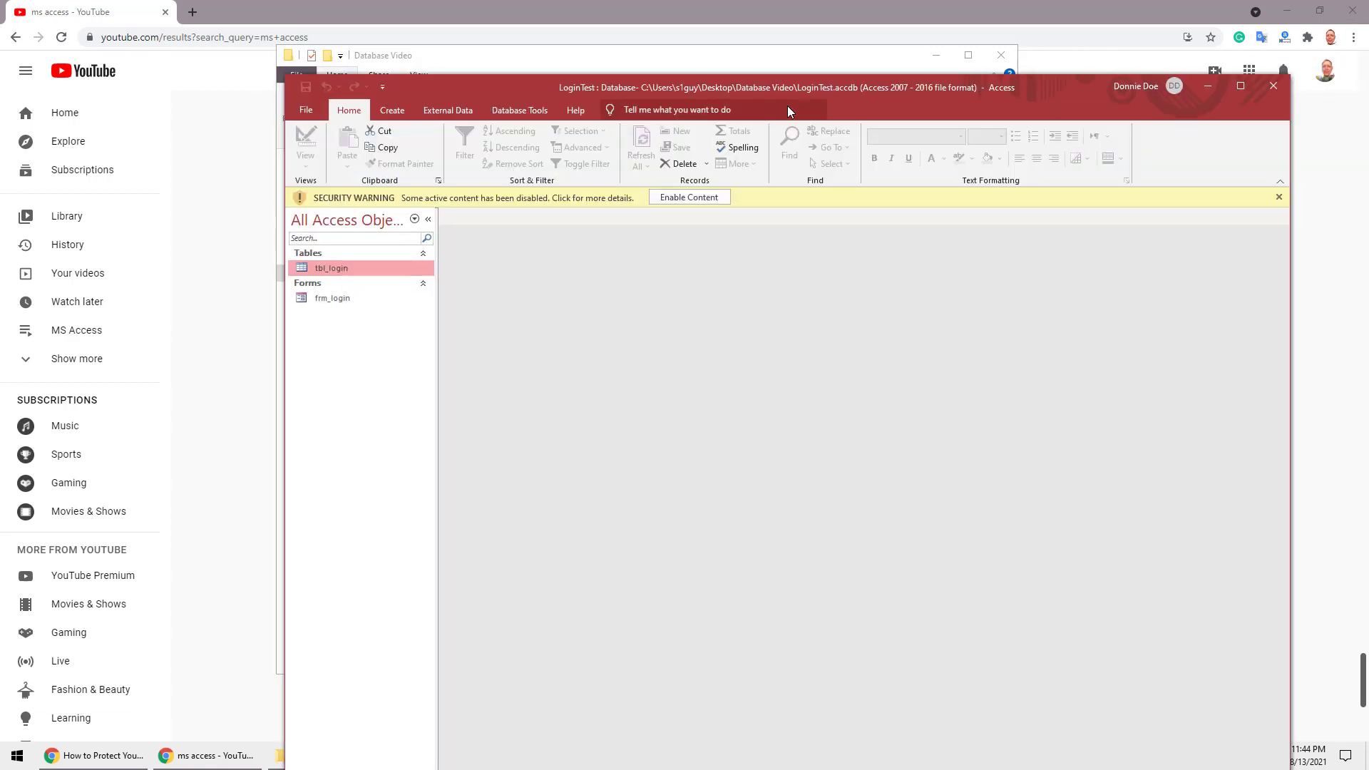
# Maximize the Access window, enable content, and drag the Login form to the screen centre
pyautogui.doubleClick(891, 106)
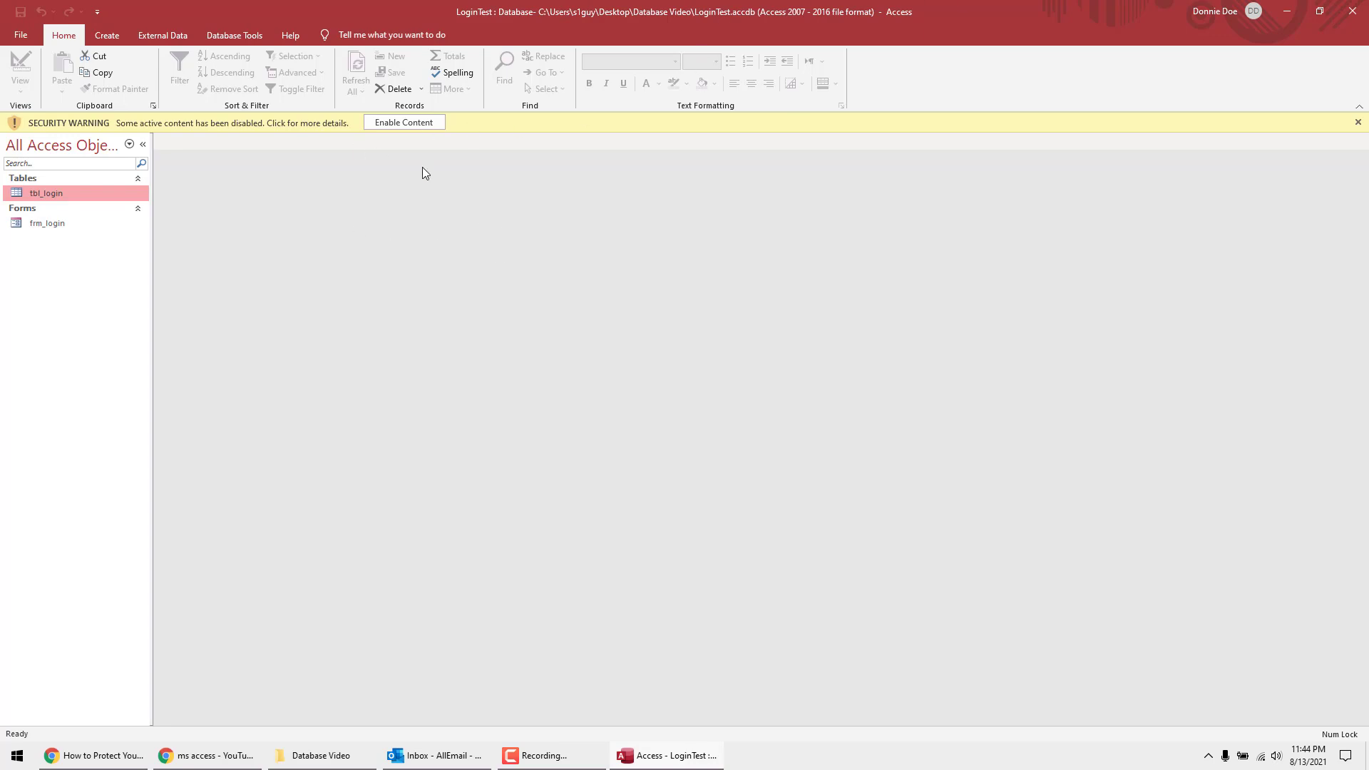
pyautogui.click(403, 124)
pyautogui.moveTo(332, 143); pyautogui.dragTo(605, 194)
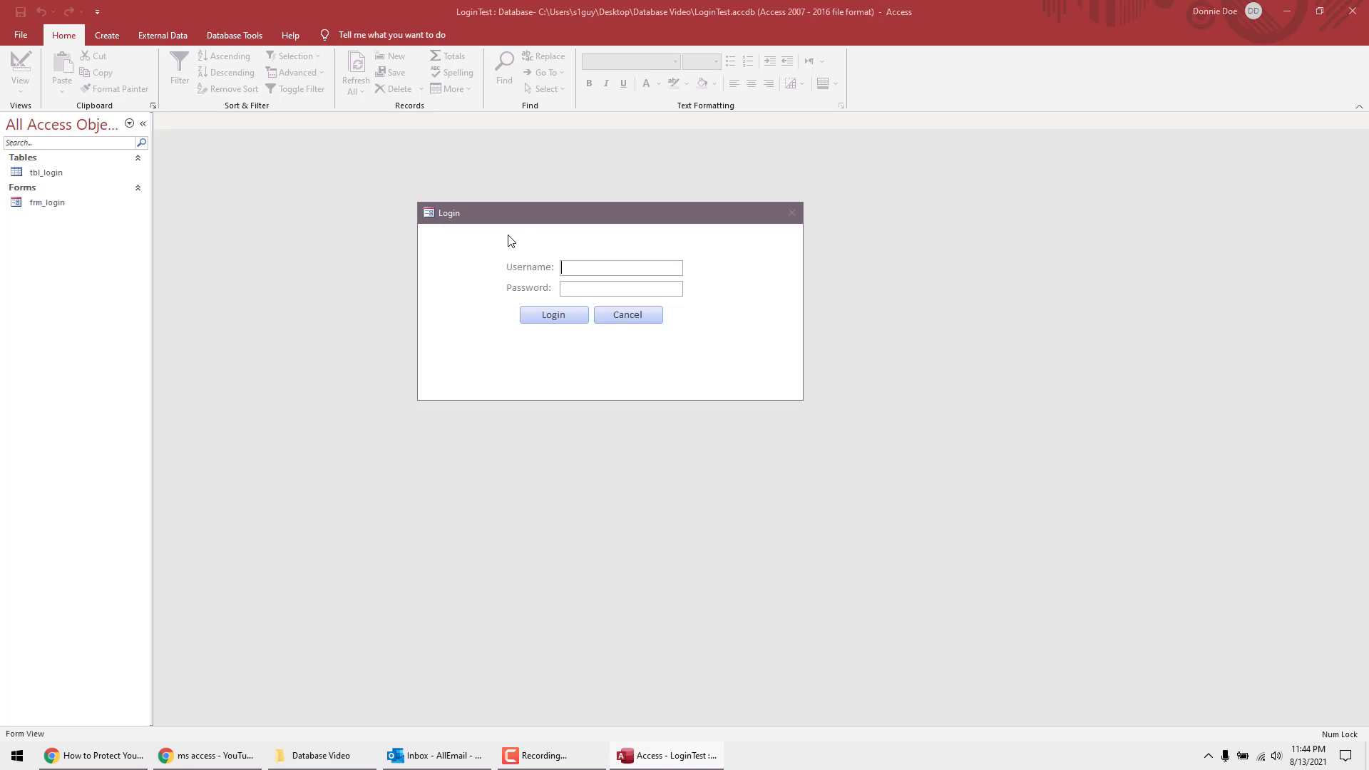
# Try logging in with a bogus username and password and dismiss the incorrect-login error
pyautogui.moveTo(509, 222); pyautogui.dragTo(502, 236)
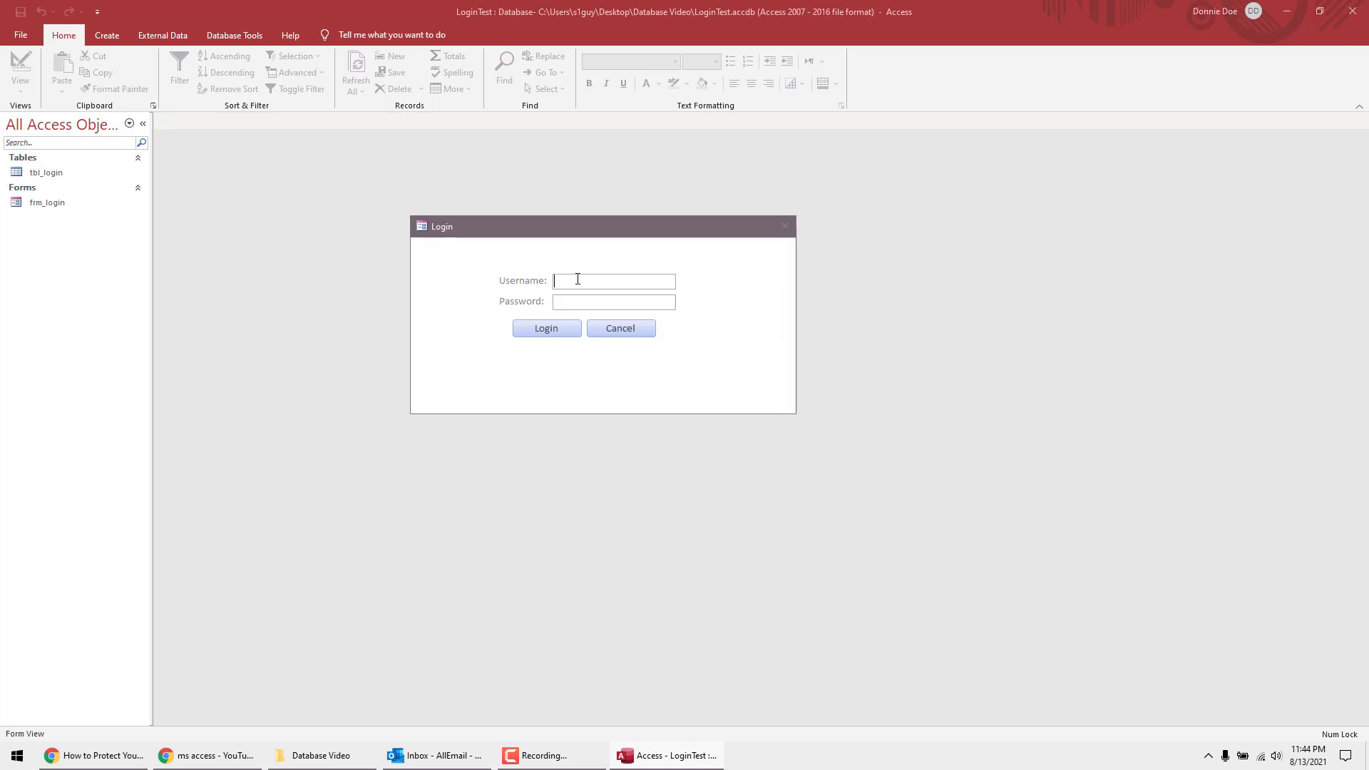
pyautogui.write('dfdfdfd')
pyautogui.click(582, 301)
pyautogui.write('fdfdfd')
pyautogui.click(561, 339)
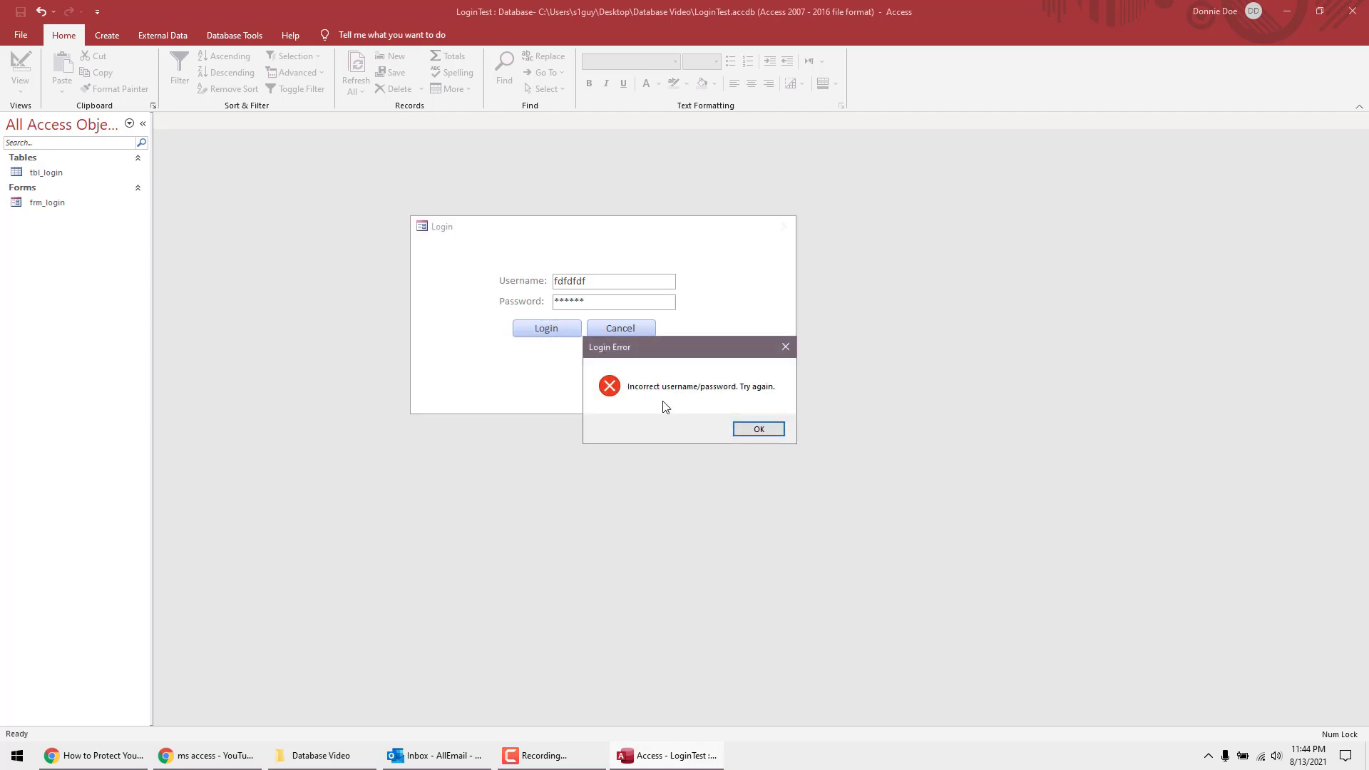
pyautogui.click(763, 429)
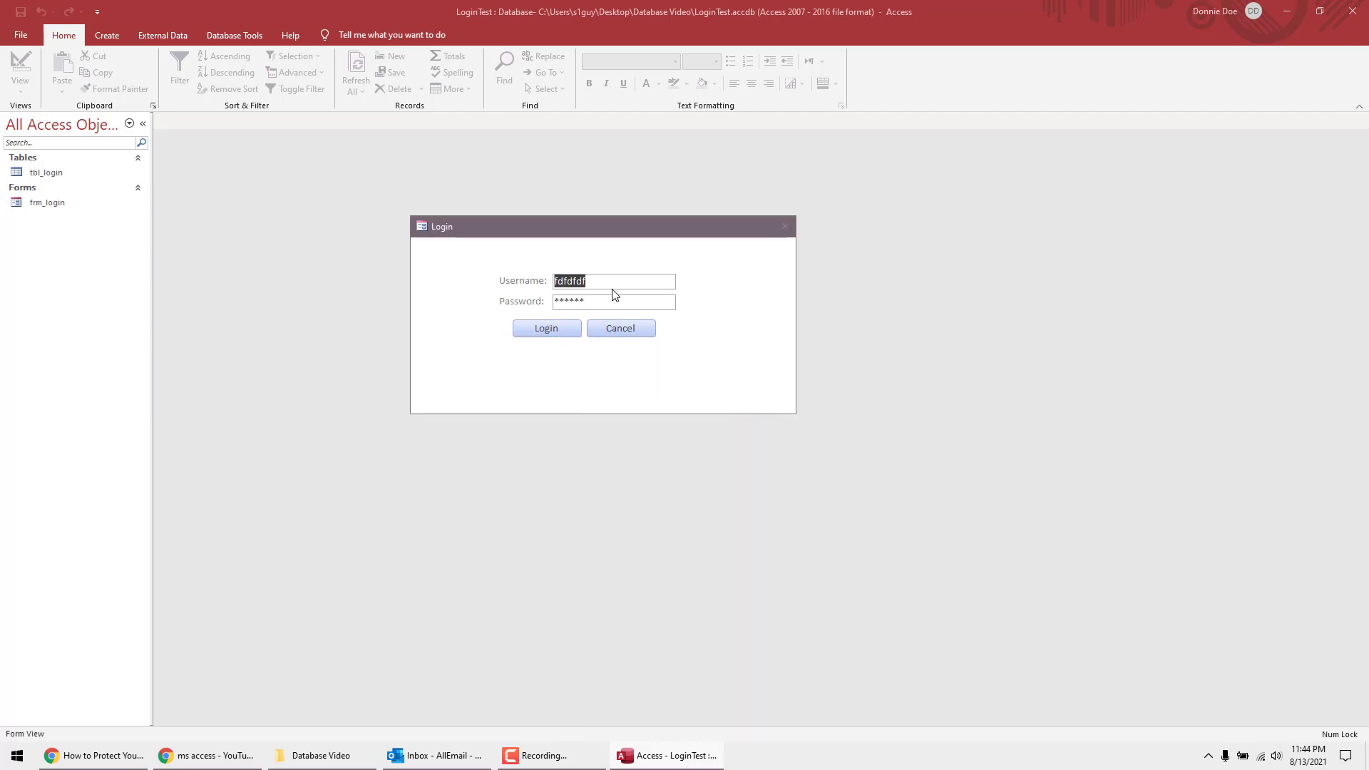
# Log in with a valid username and password and acknowledge the Login Successful greeting
pyautogui.write('hulk')
pyautogui.press('Tab')
pyautogui.write('****')
pyautogui.click(575, 325)
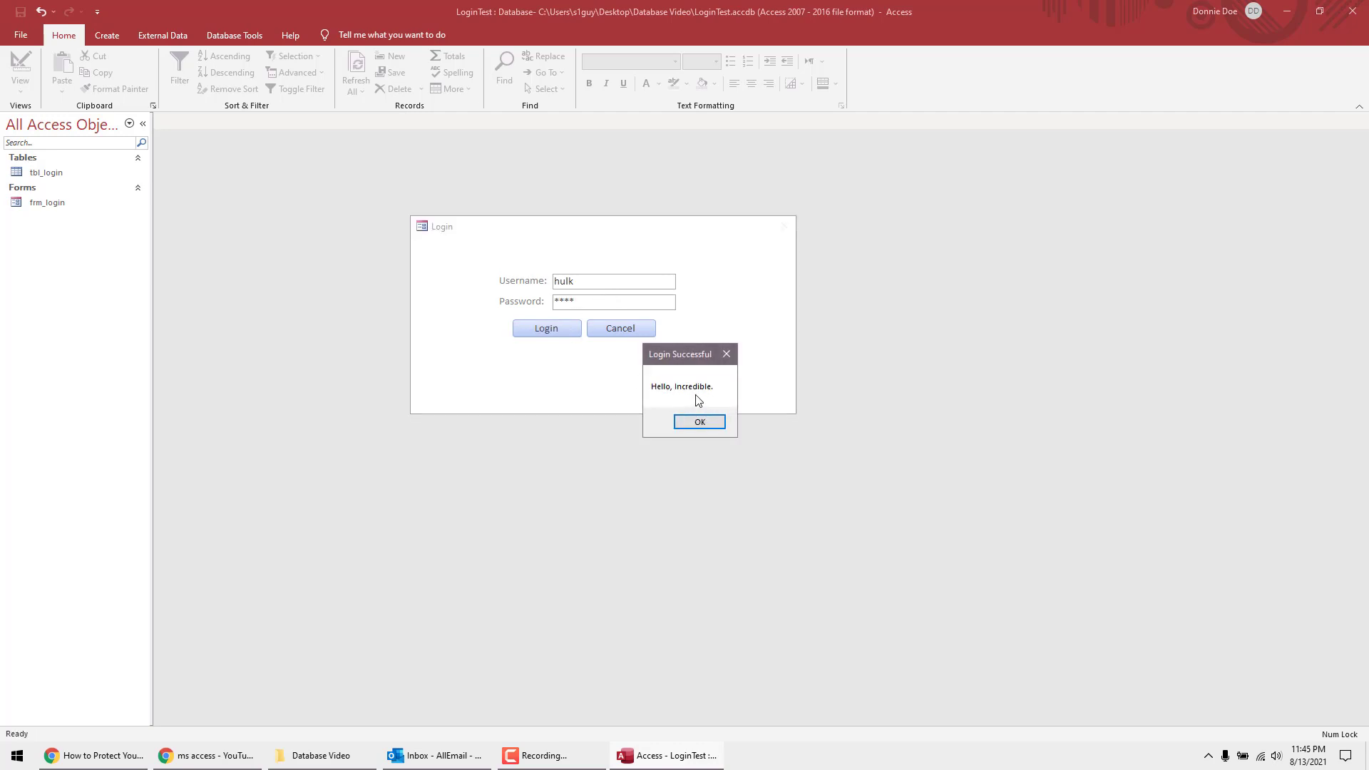
pyautogui.click(699, 422)
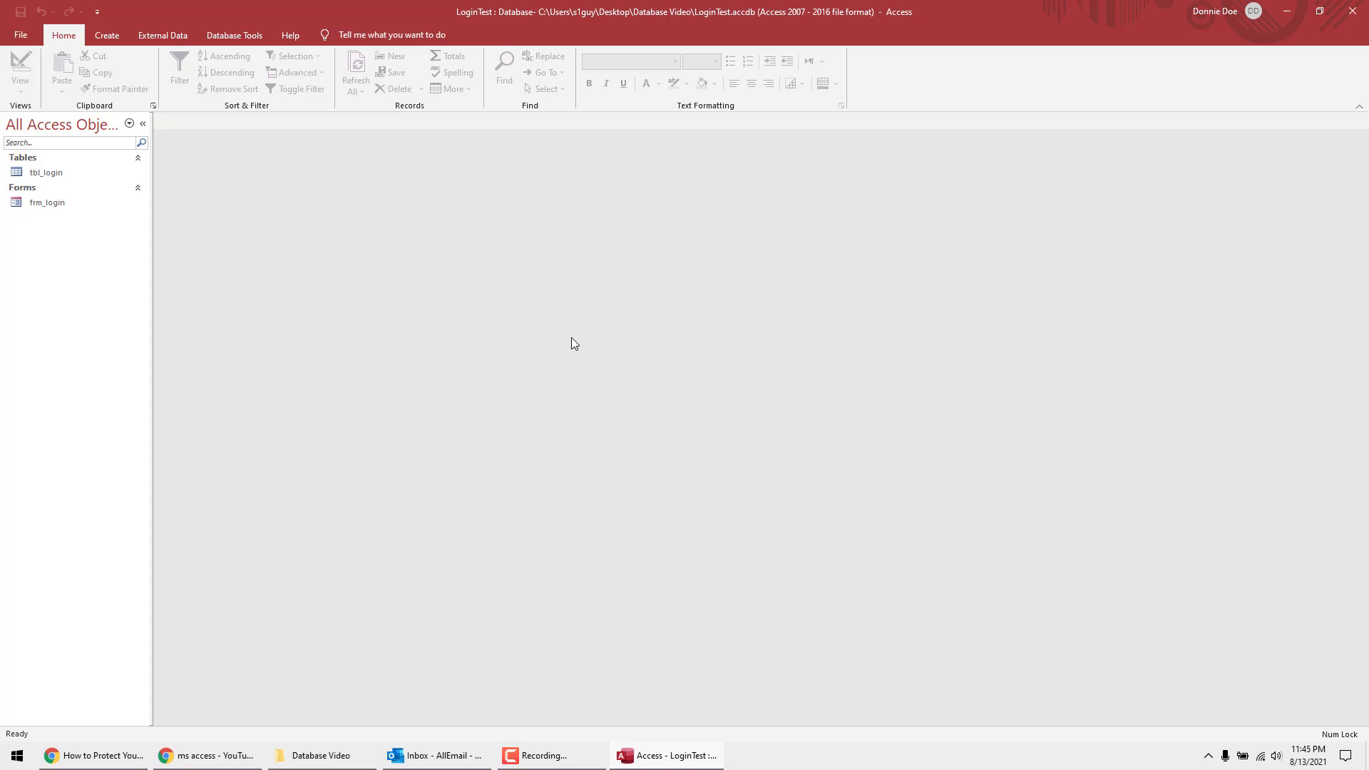
# Reopen frm_login, log in with a second user's valid credentials, and acknowledge the greeting
pyautogui.doubleClick(52, 202)
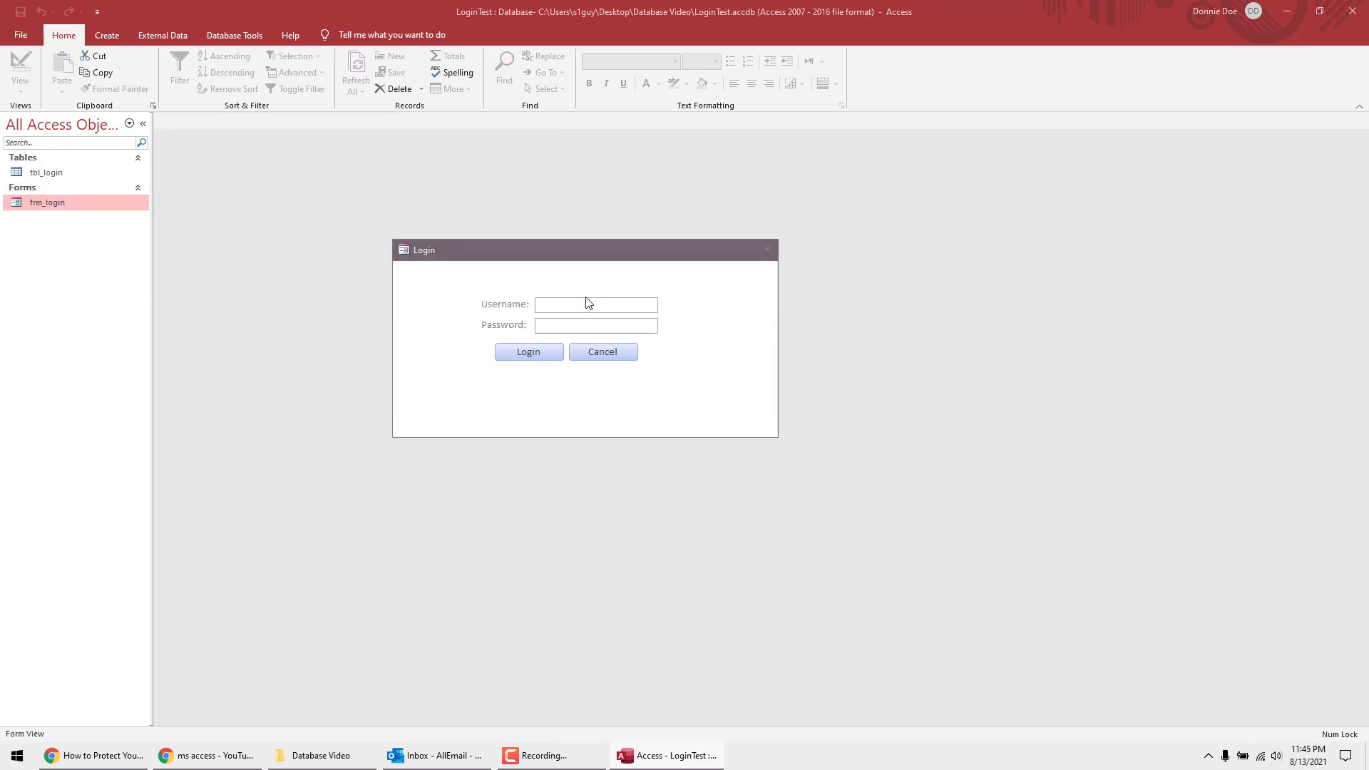
pyautogui.write('smith')
pyautogui.press('Tab')
pyautogui.write('*****')
pyautogui.click(526, 353)
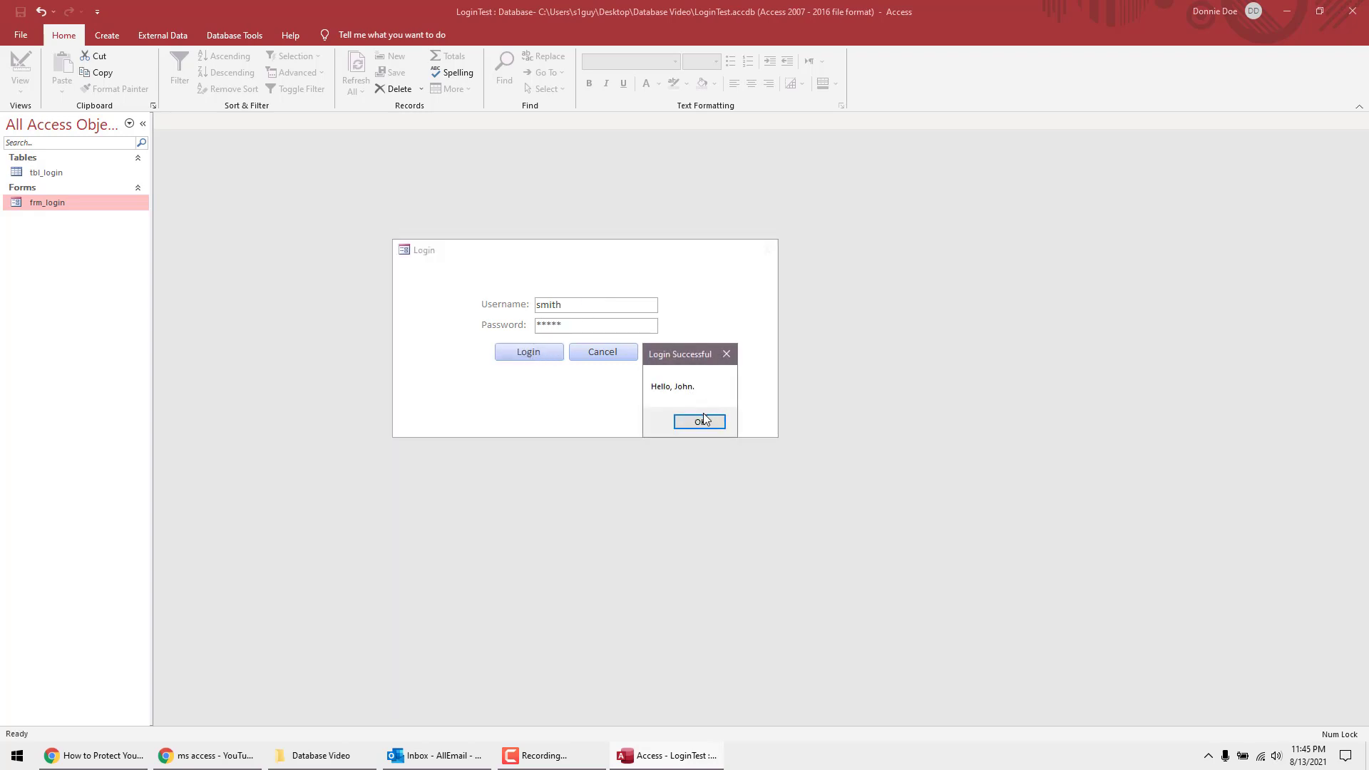
pyautogui.click(701, 421)
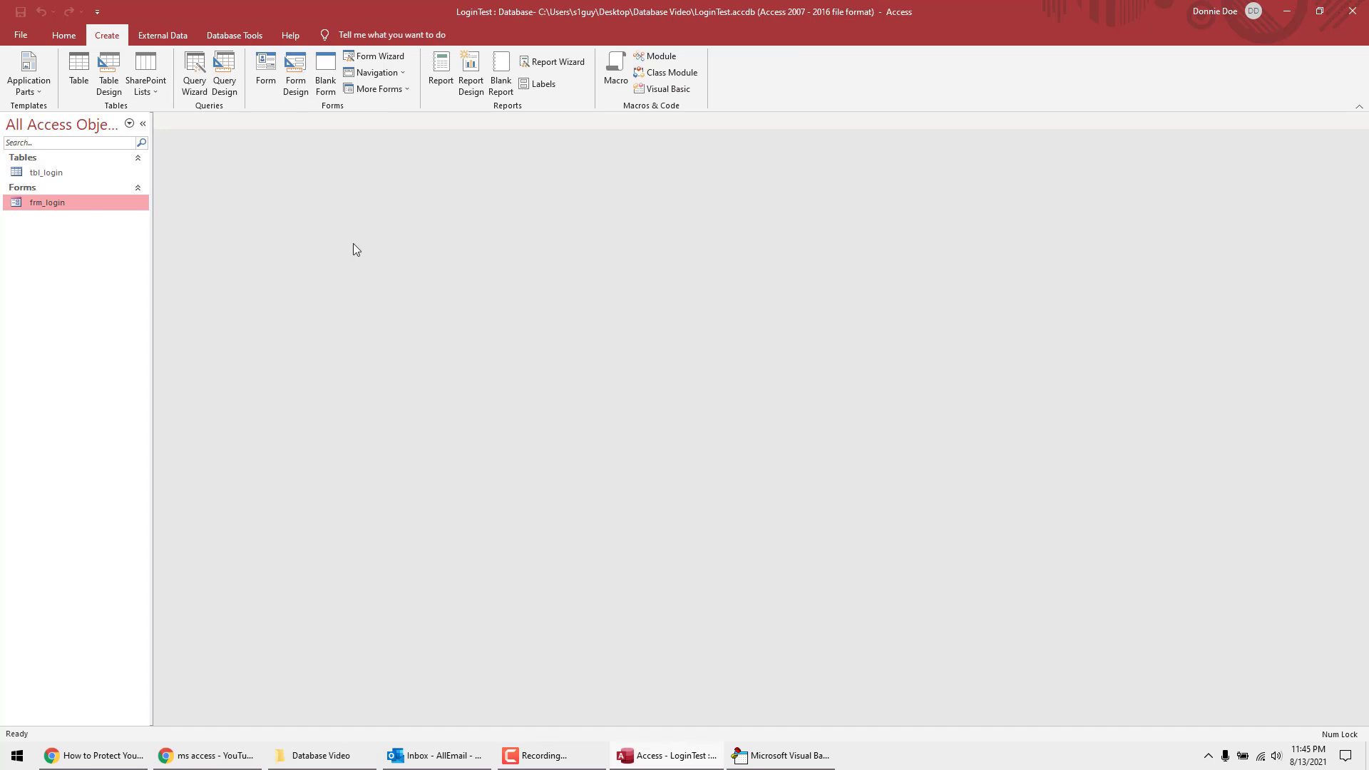
# Start a new blank form in Design view, placing a text box and then deleting it
pyautogui.click(227, 37)
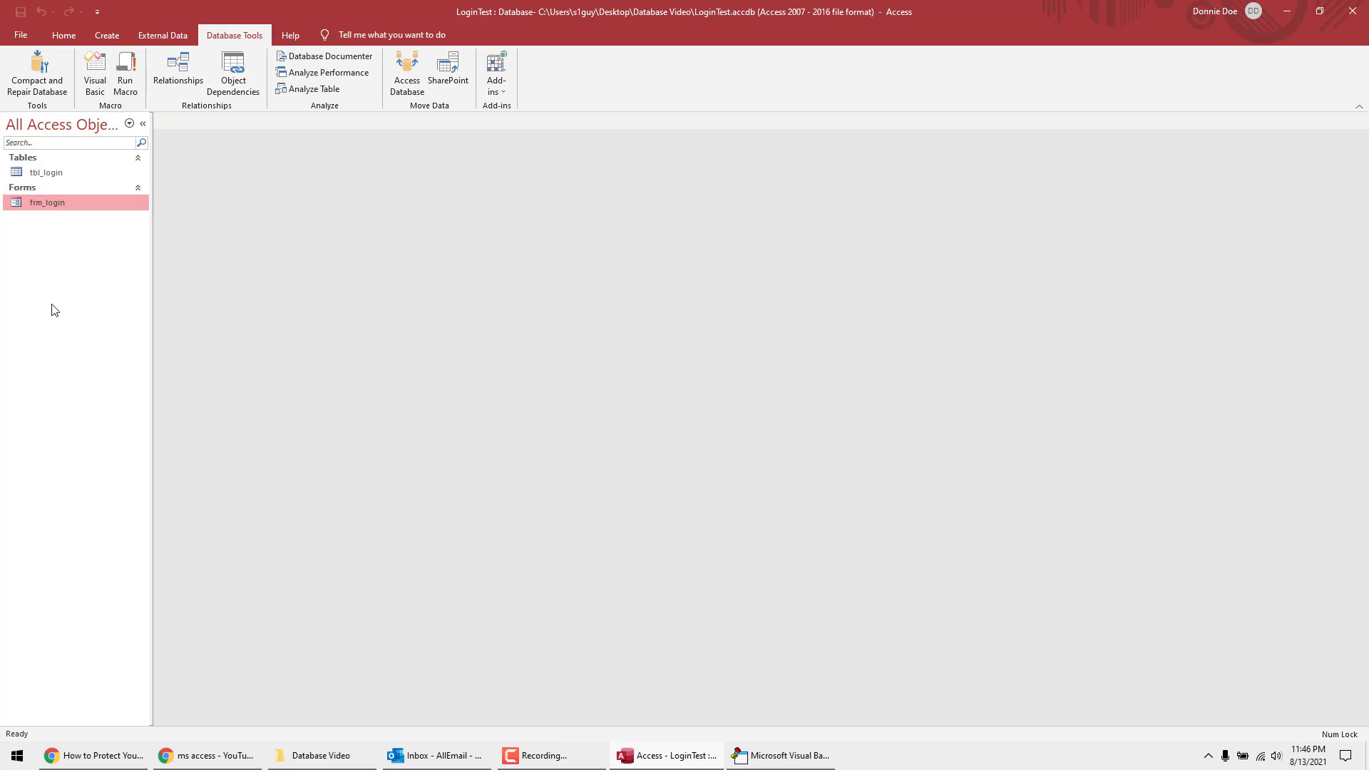
pyautogui.click(107, 35)
pyautogui.click(296, 71)
pyautogui.click(187, 72)
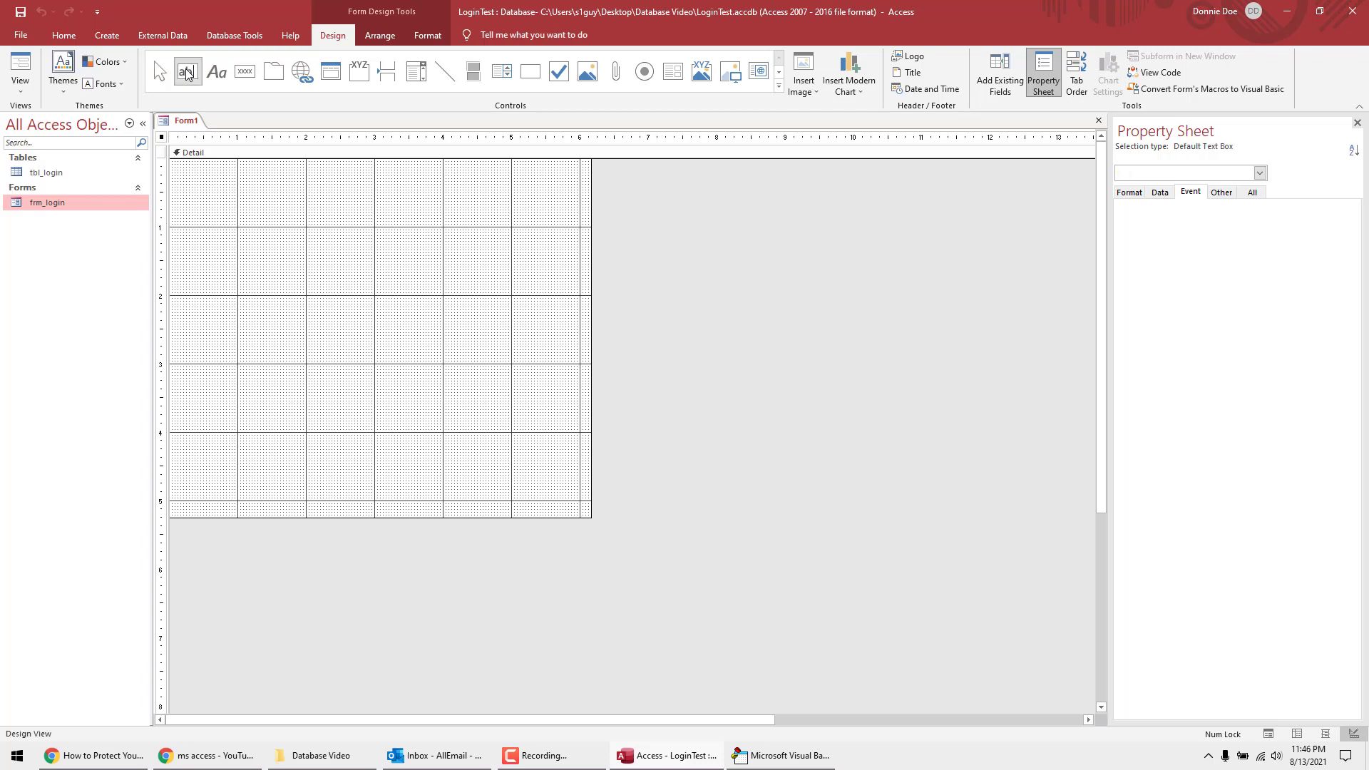
pyautogui.click(257, 268)
pyautogui.moveTo(314, 232); pyautogui.dragTo(189, 275)
pyautogui.press('Delete')
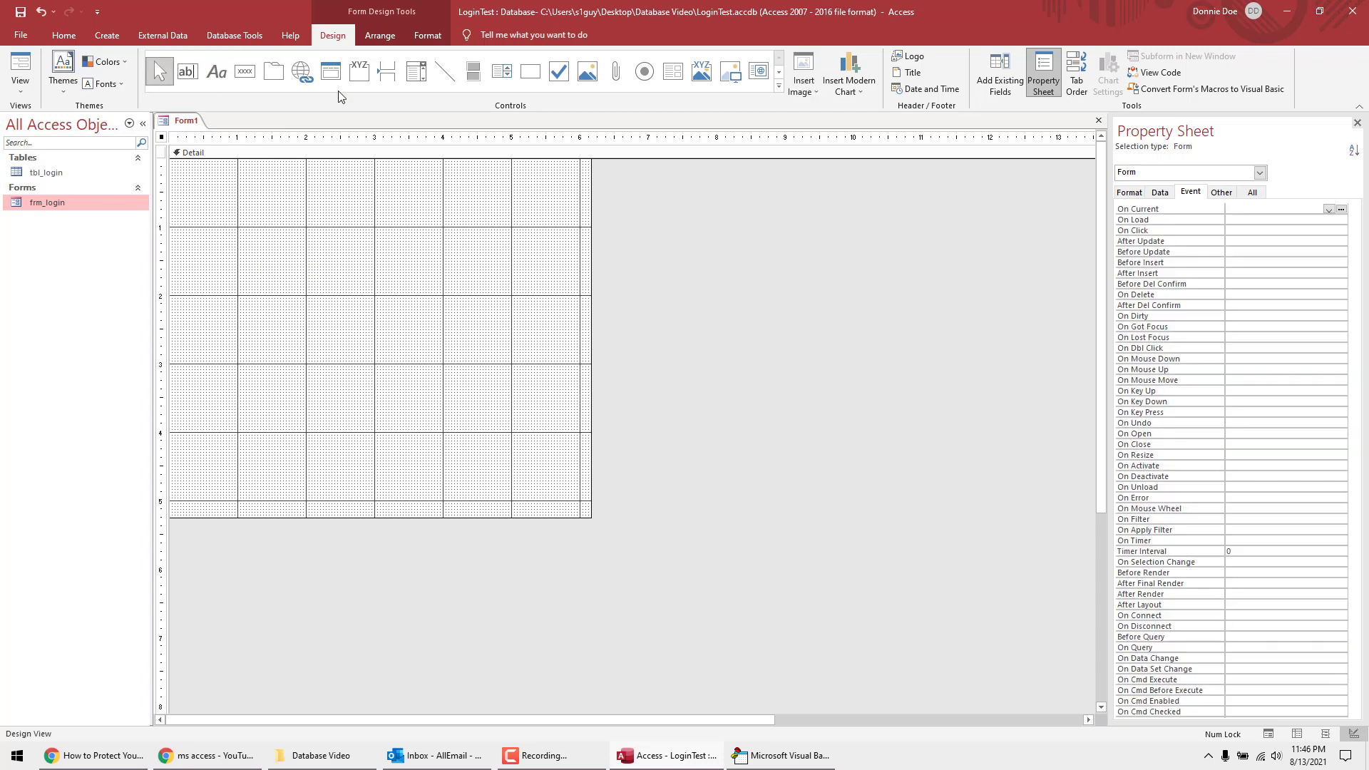
# Add a 'MAIN FORM' label to the form and save it as fMain
pyautogui.click(217, 71)
pyautogui.click(274, 271)
pyautogui.write('MAIN FORM')
pyautogui.hotkey('ctrl', 's')
pyautogui.write('fMain')
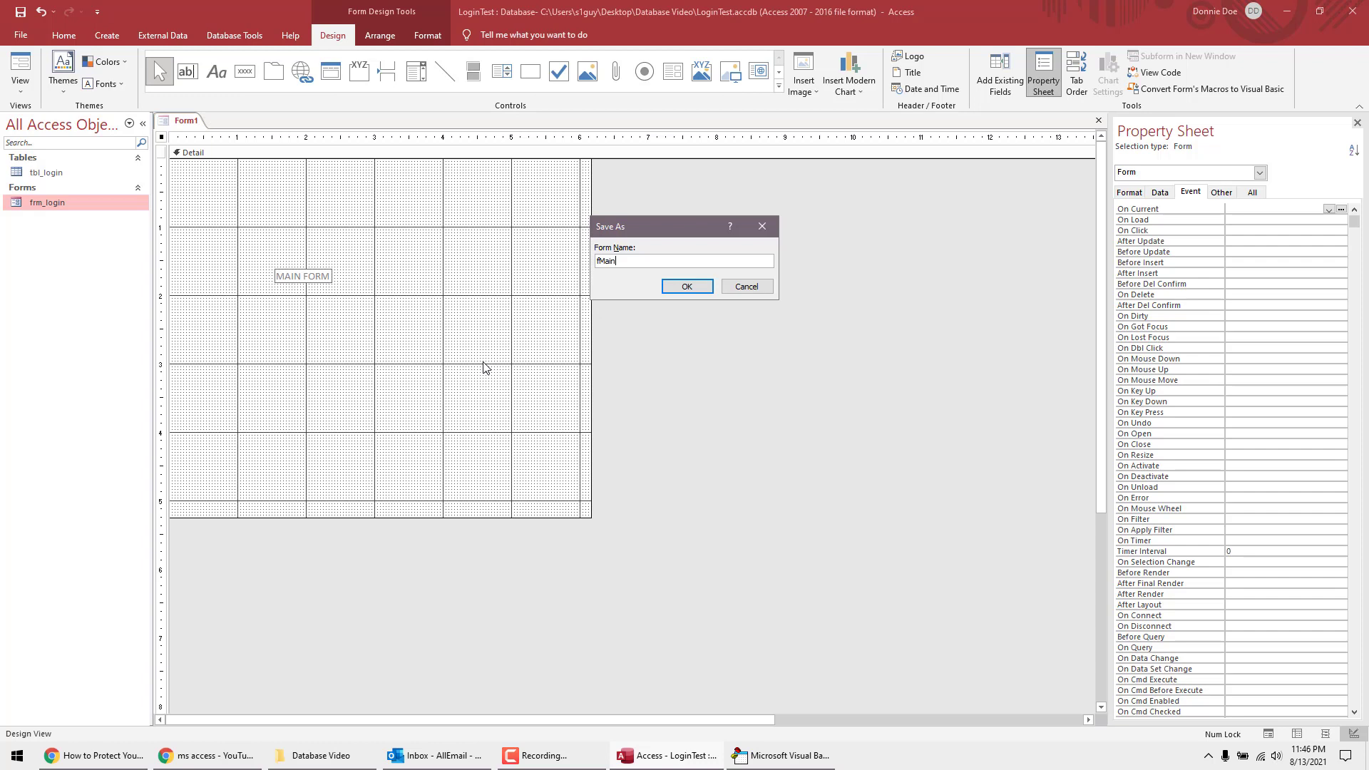
pyautogui.press('Return')
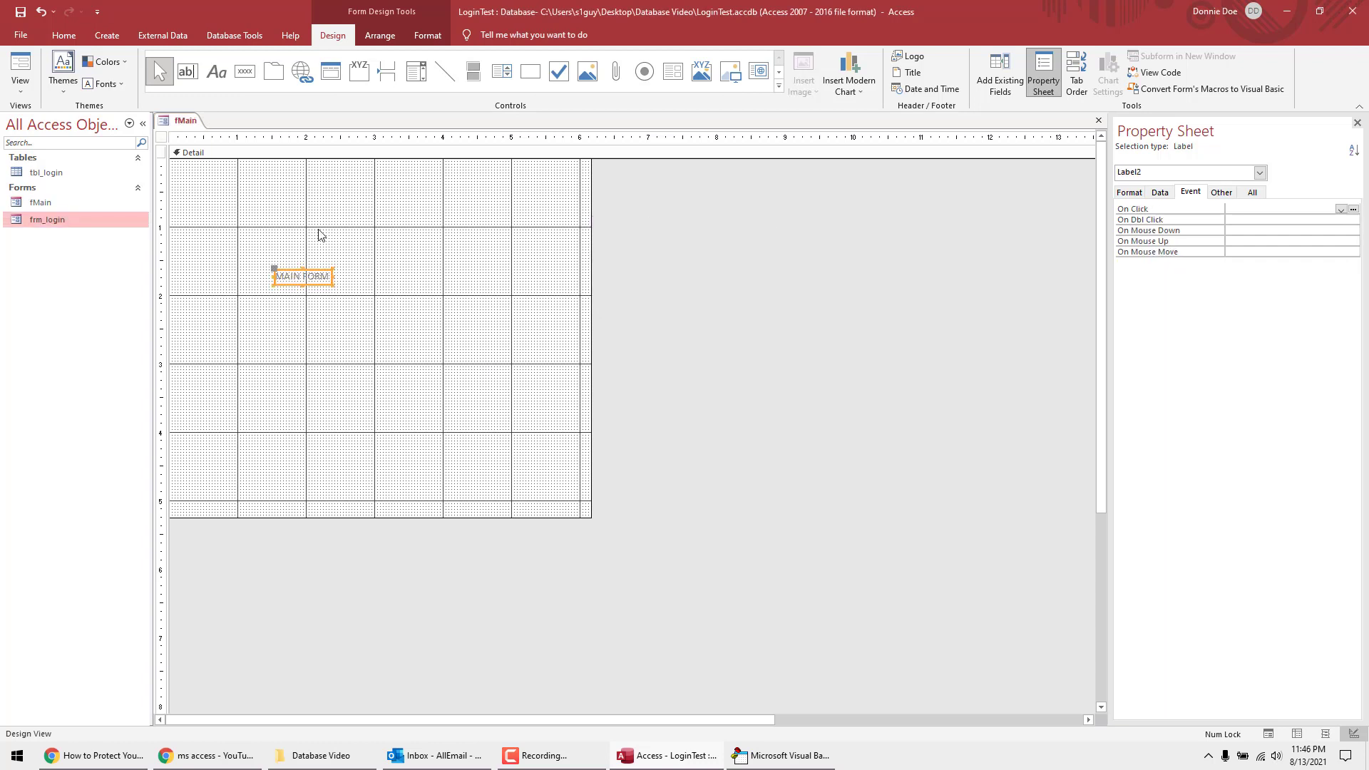
# Make the MAIN FORM label 24 pt bold and resize it to fit the text
pyautogui.click(63, 35)
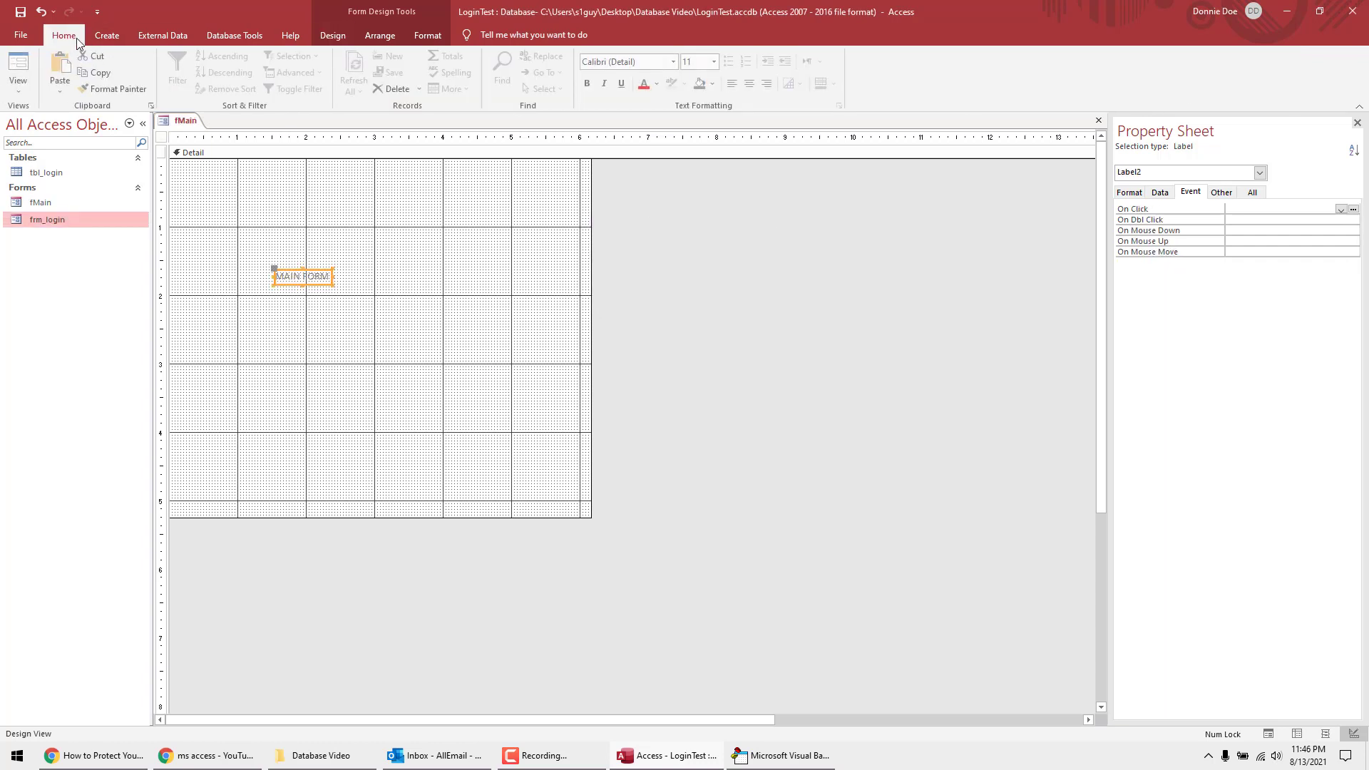
pyautogui.click(717, 61)
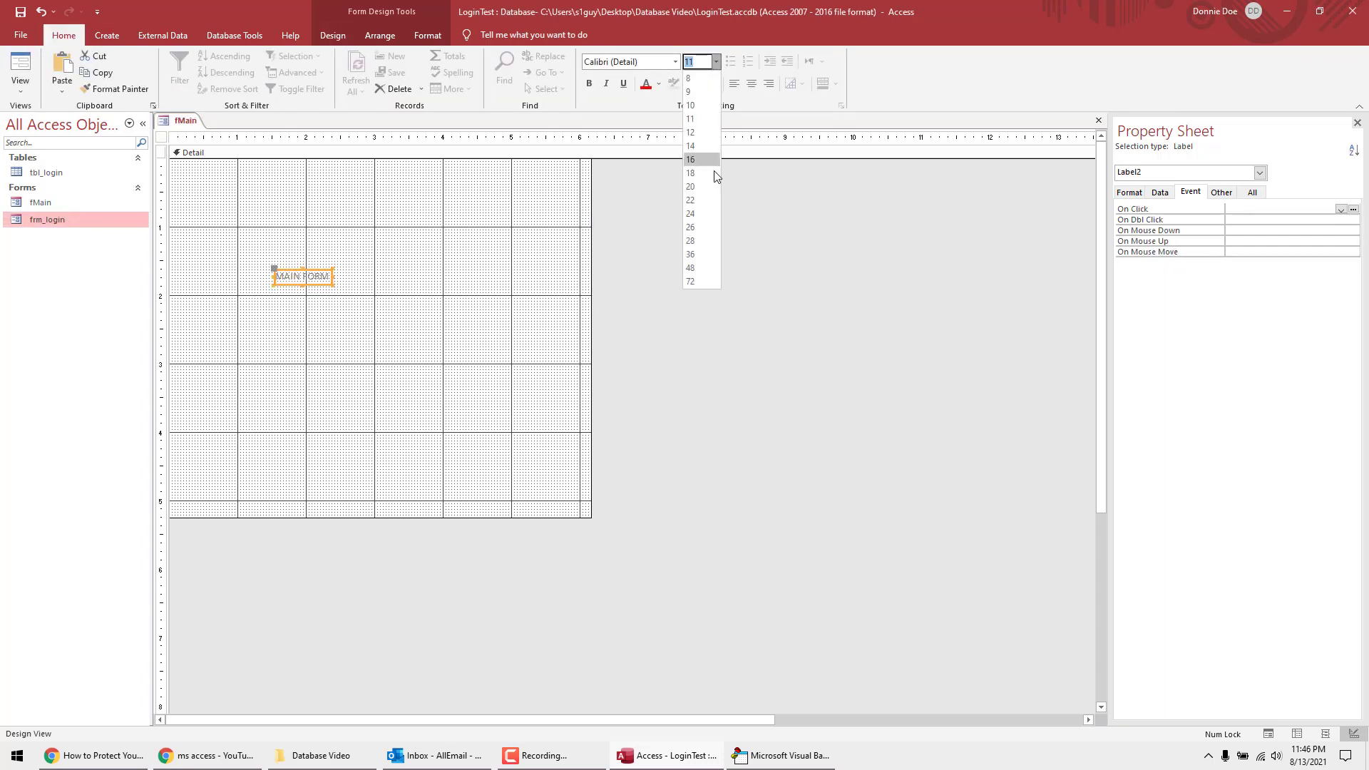
pyautogui.click(703, 212)
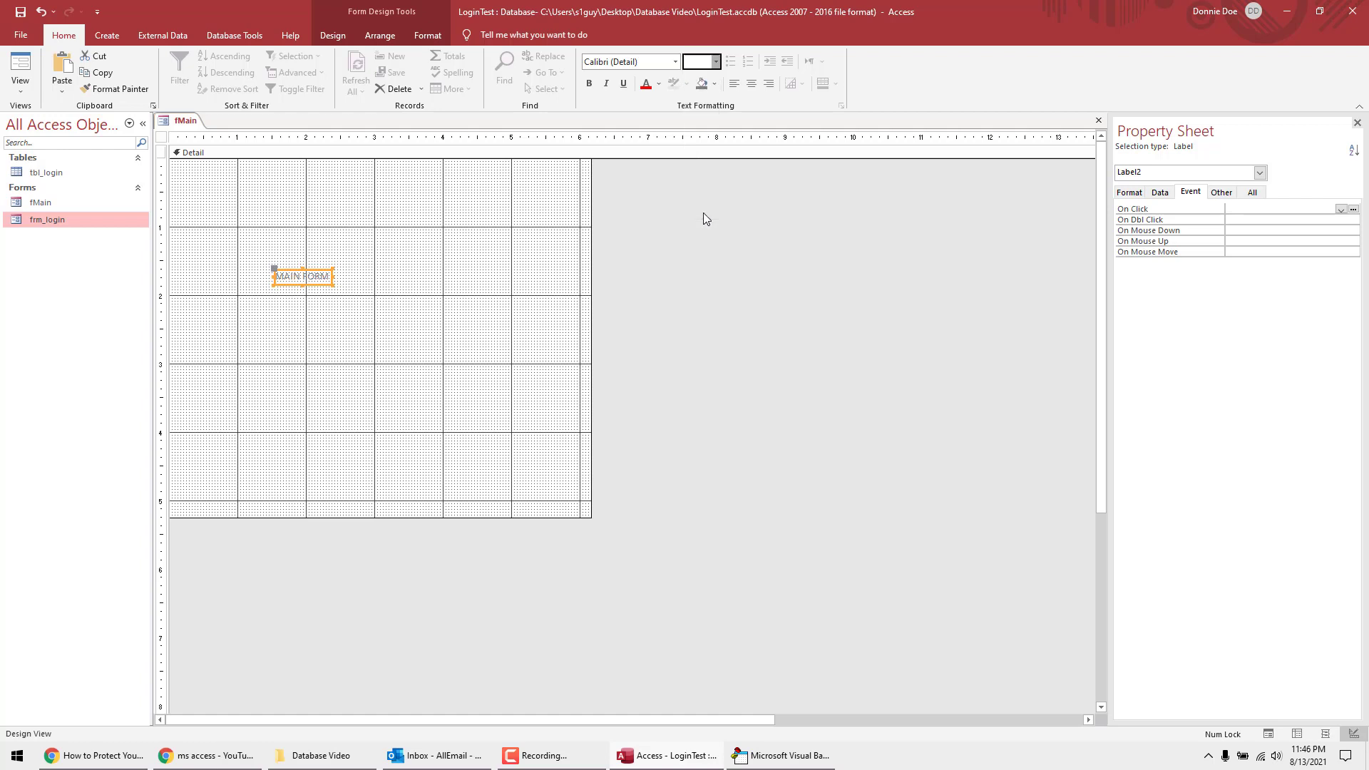
pyautogui.doubleClick(331, 276)
pyautogui.click(590, 83)
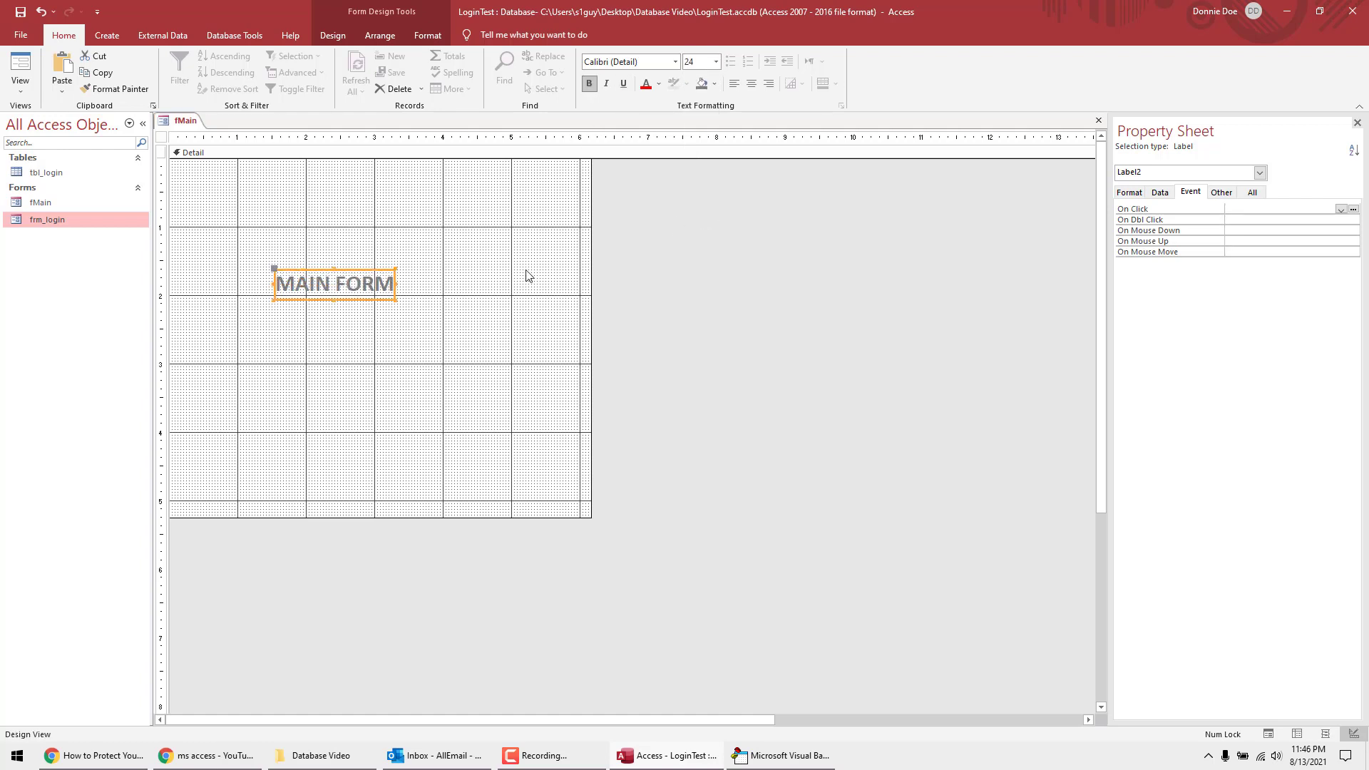
pyautogui.click(511, 387)
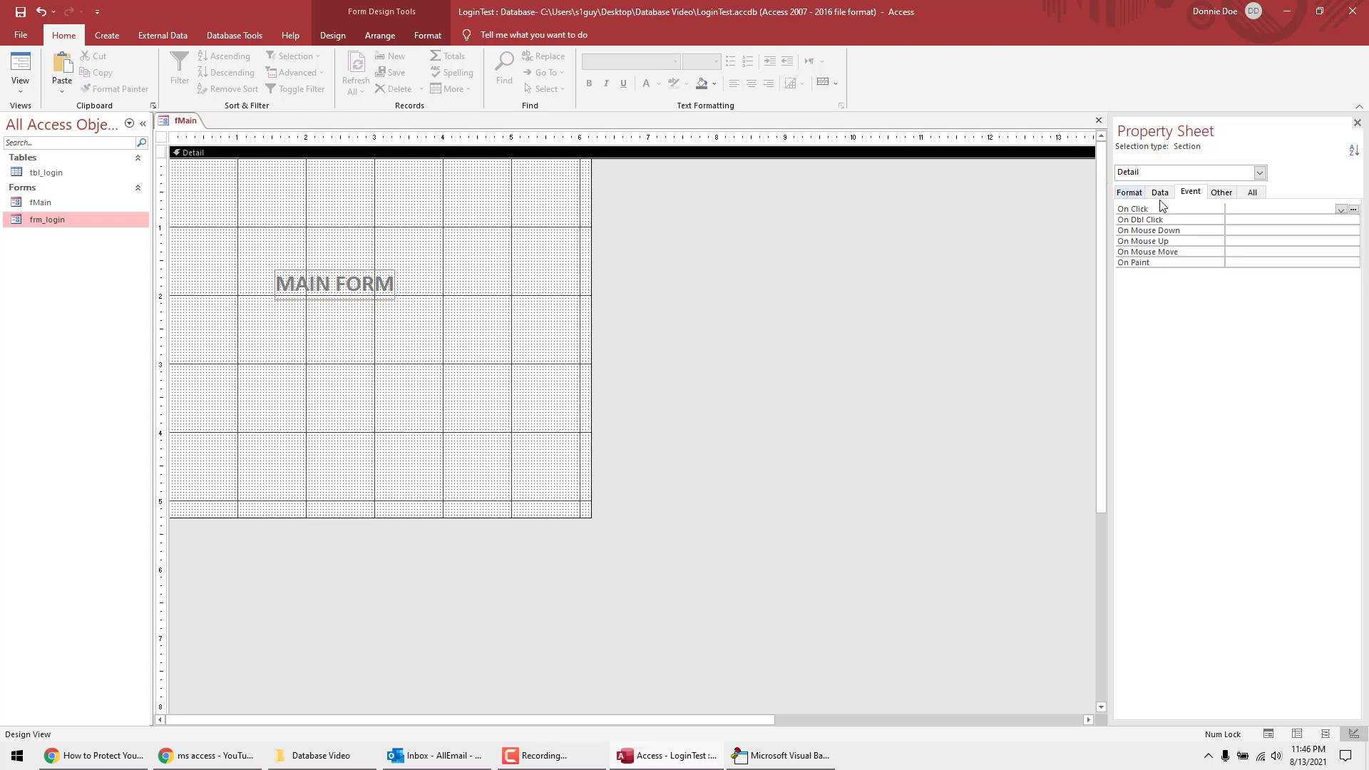
# Set the fMain form's Caption property to 'Main Form' and close its design
pyautogui.click(162, 136)
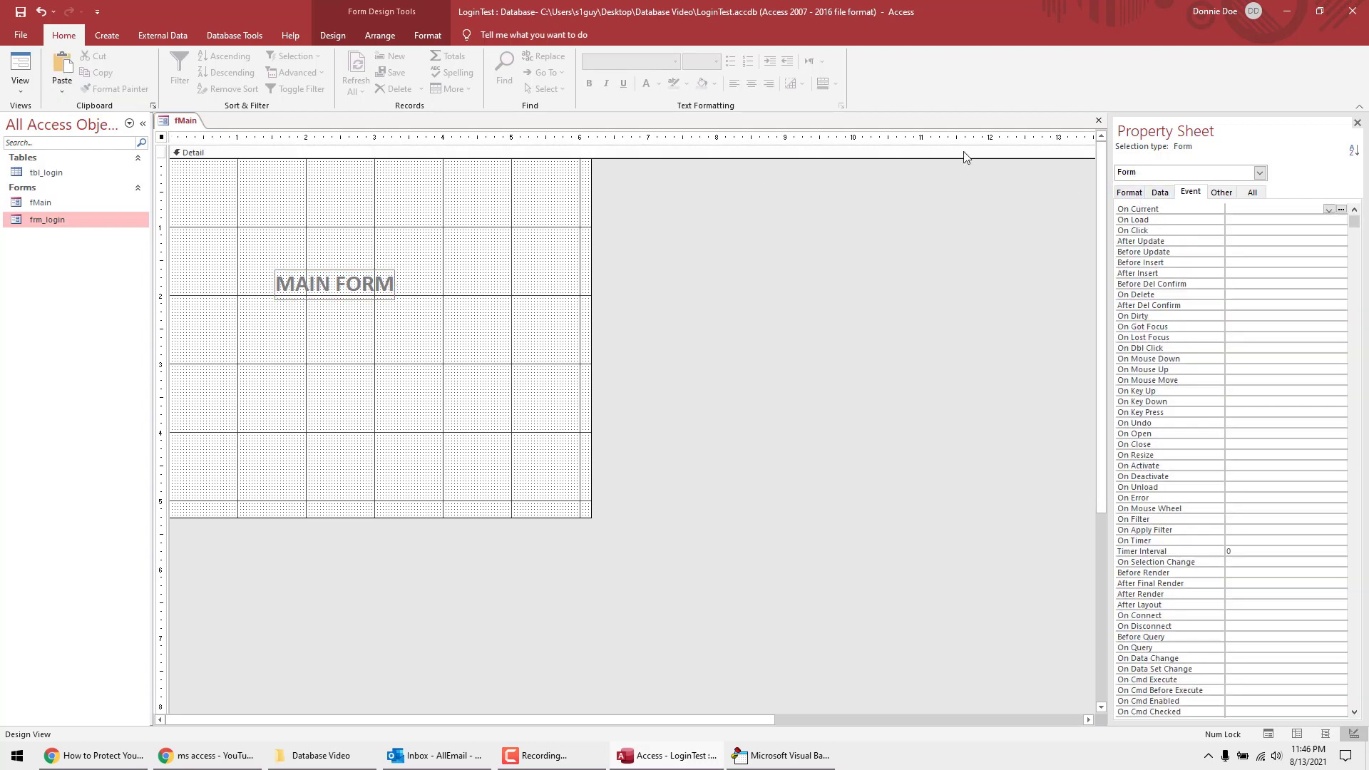
pyautogui.click(1130, 192)
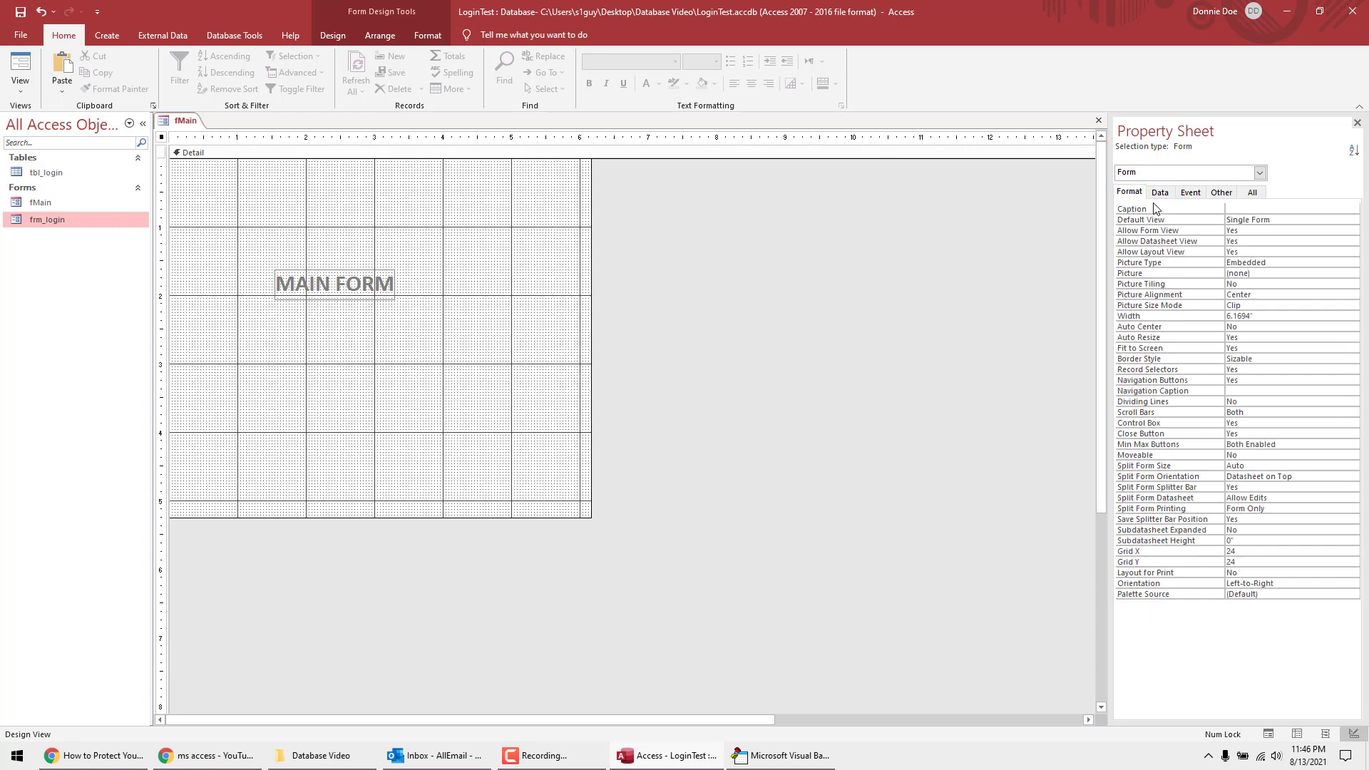
pyautogui.click(1175, 211)
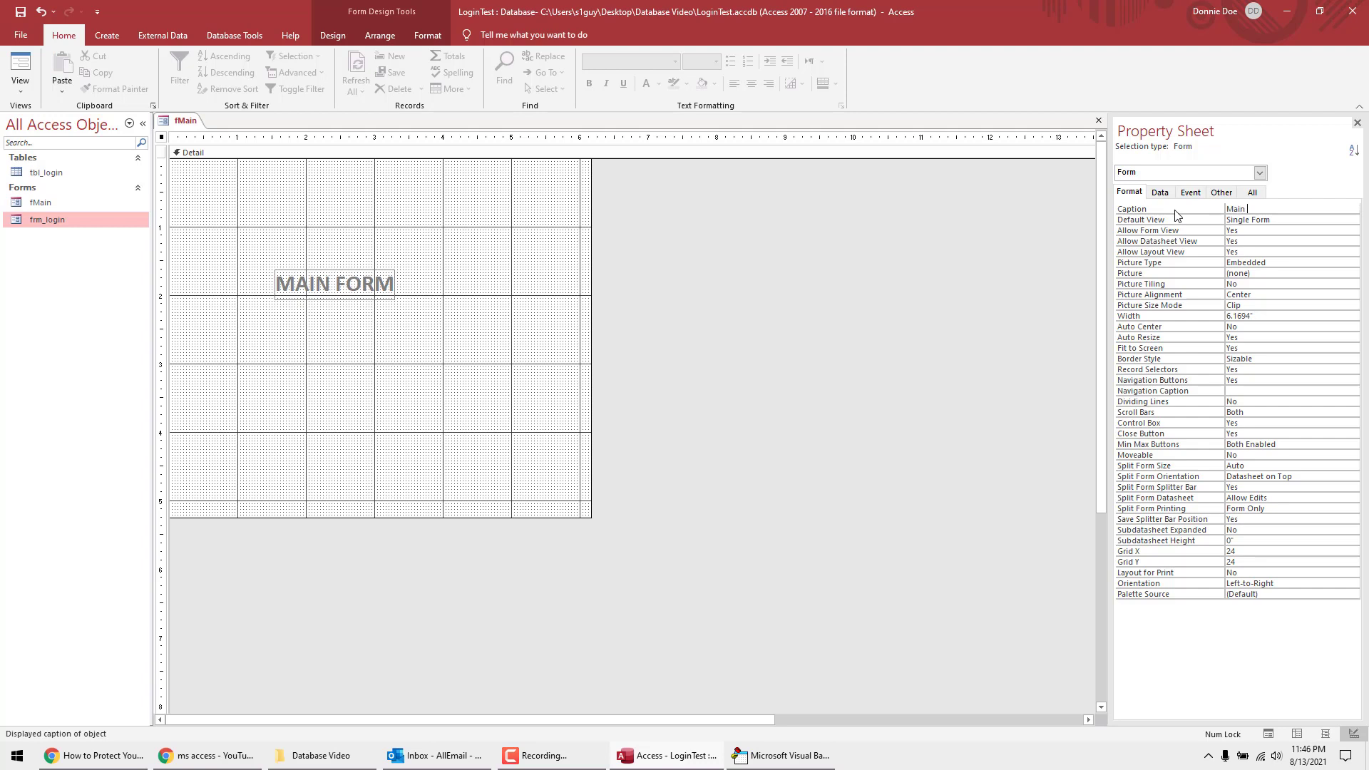
pyautogui.click(1099, 120)
pyautogui.click(235, 35)
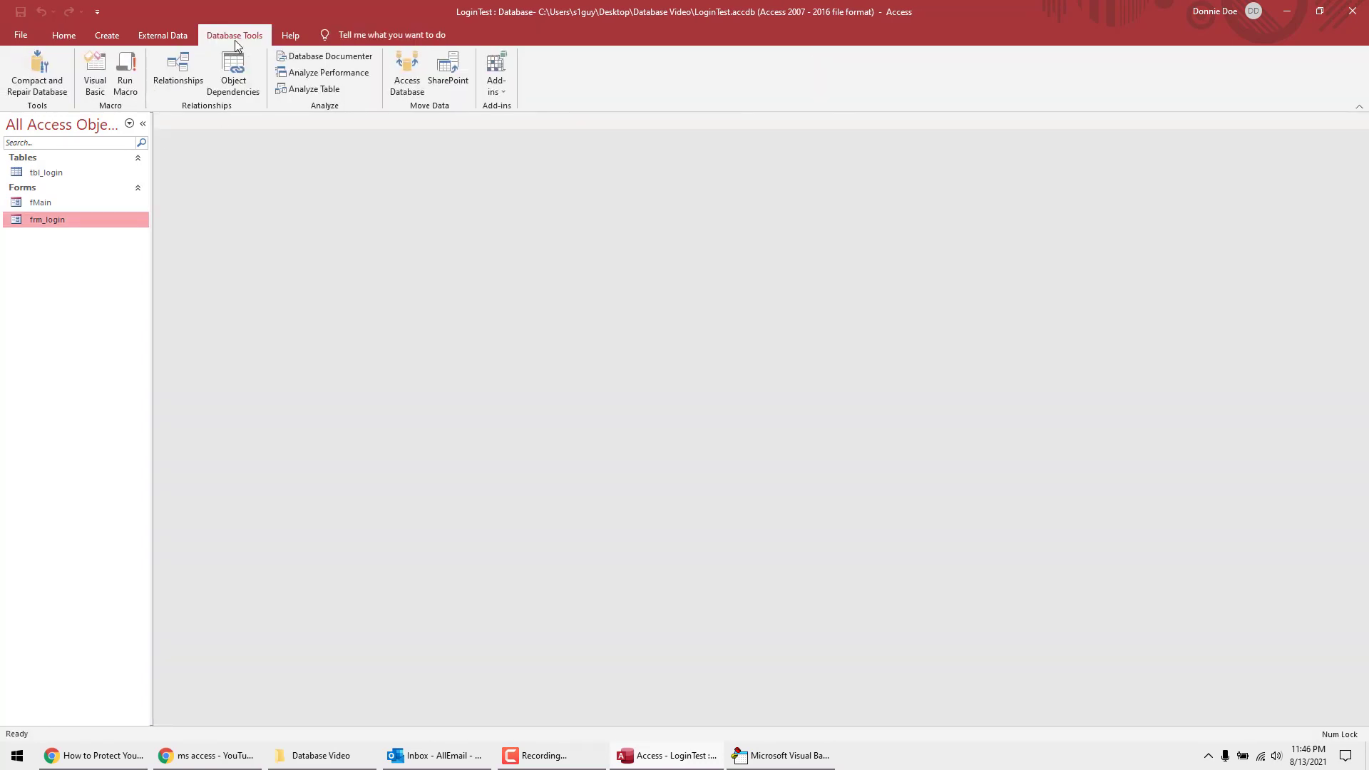